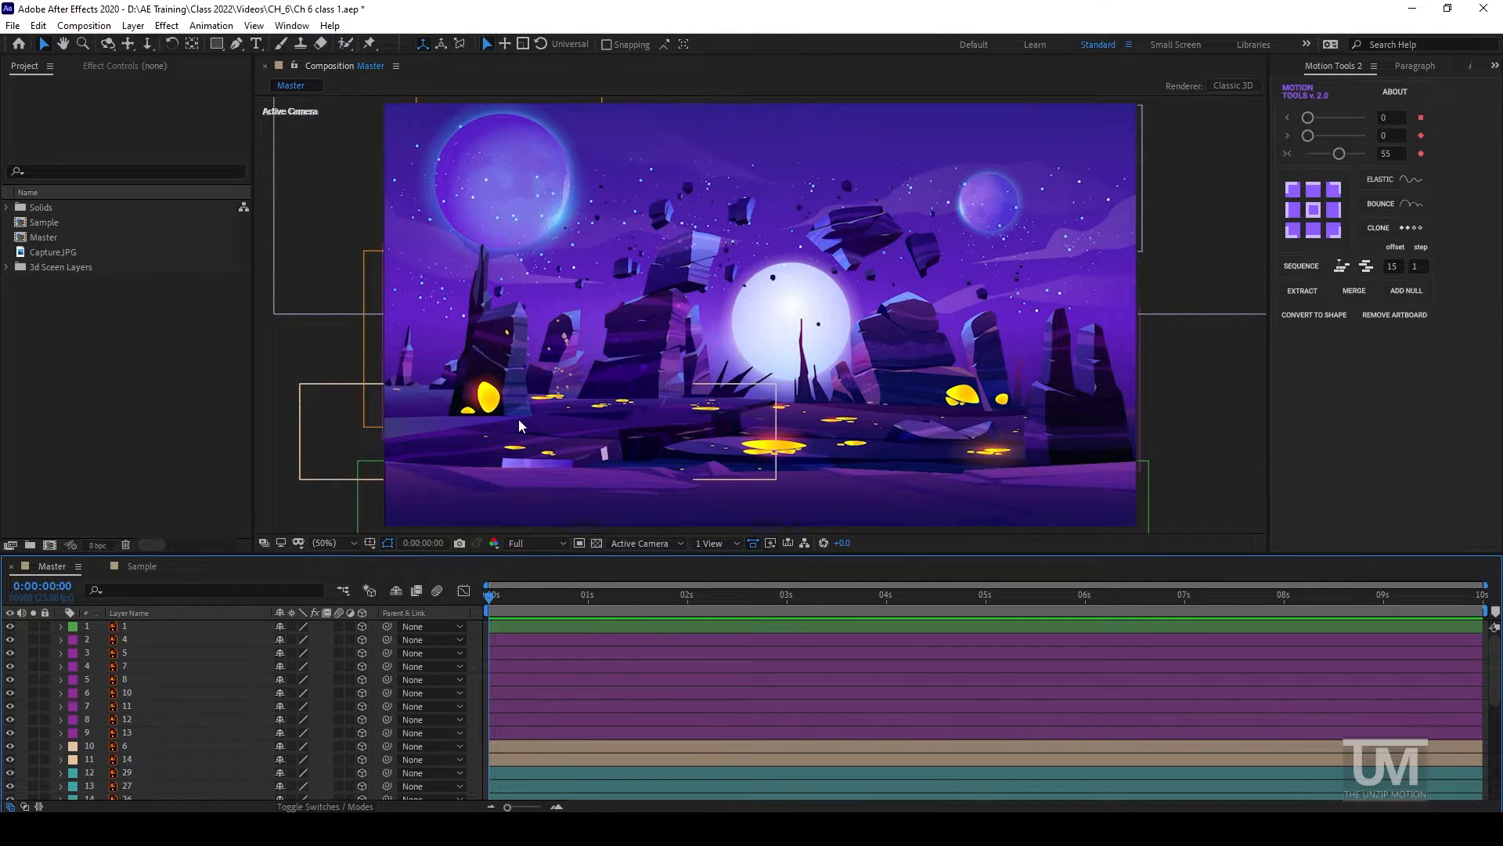
{"action": "scroll", "coordinate": [178, 698], "scroll_direction": "down", "scroll_amount": 4}
{"action": "scroll", "coordinate": [185, 680], "scroll_direction": "up", "scroll_amount": 4}
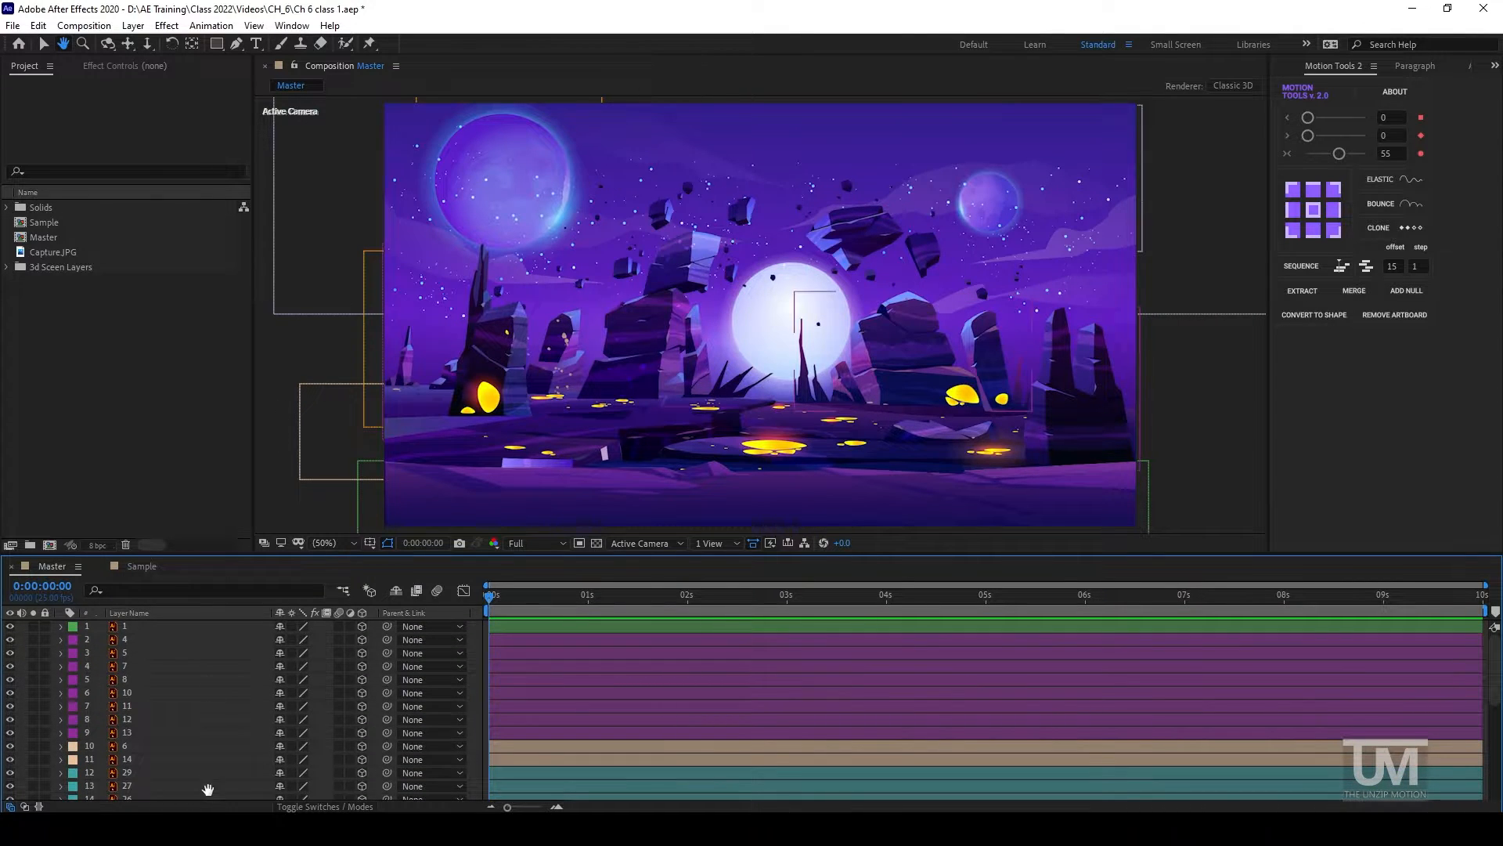
{"action": "key", "text": "v"}
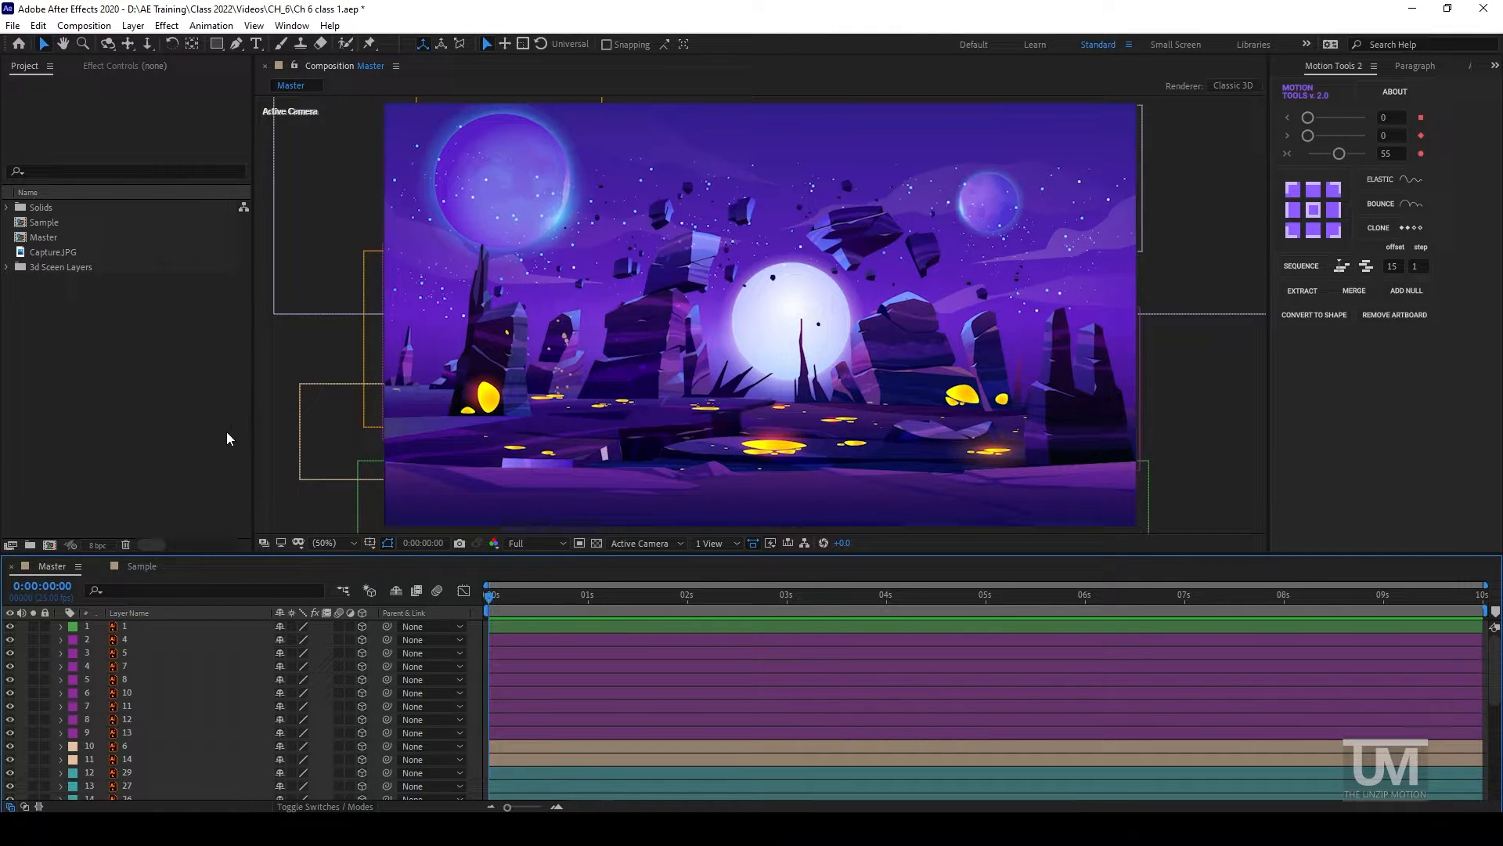
Open the Sample composition and examine its base, shape layers 1 to 4 and Camera 1.
{"action": "left_click", "coordinate": [135, 567]}
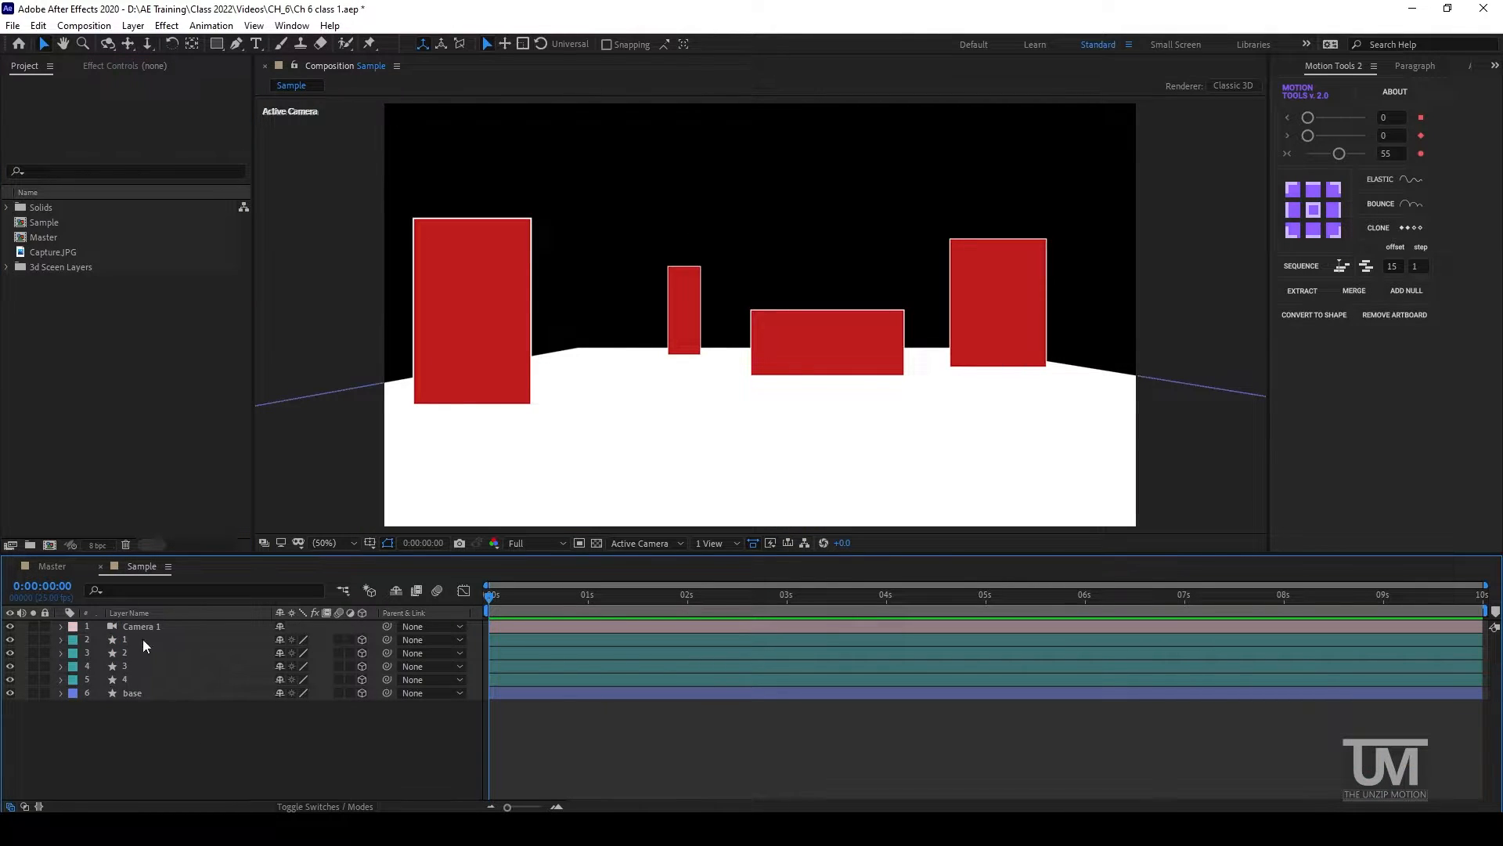
{"action": "left_click", "coordinate": [134, 695]}
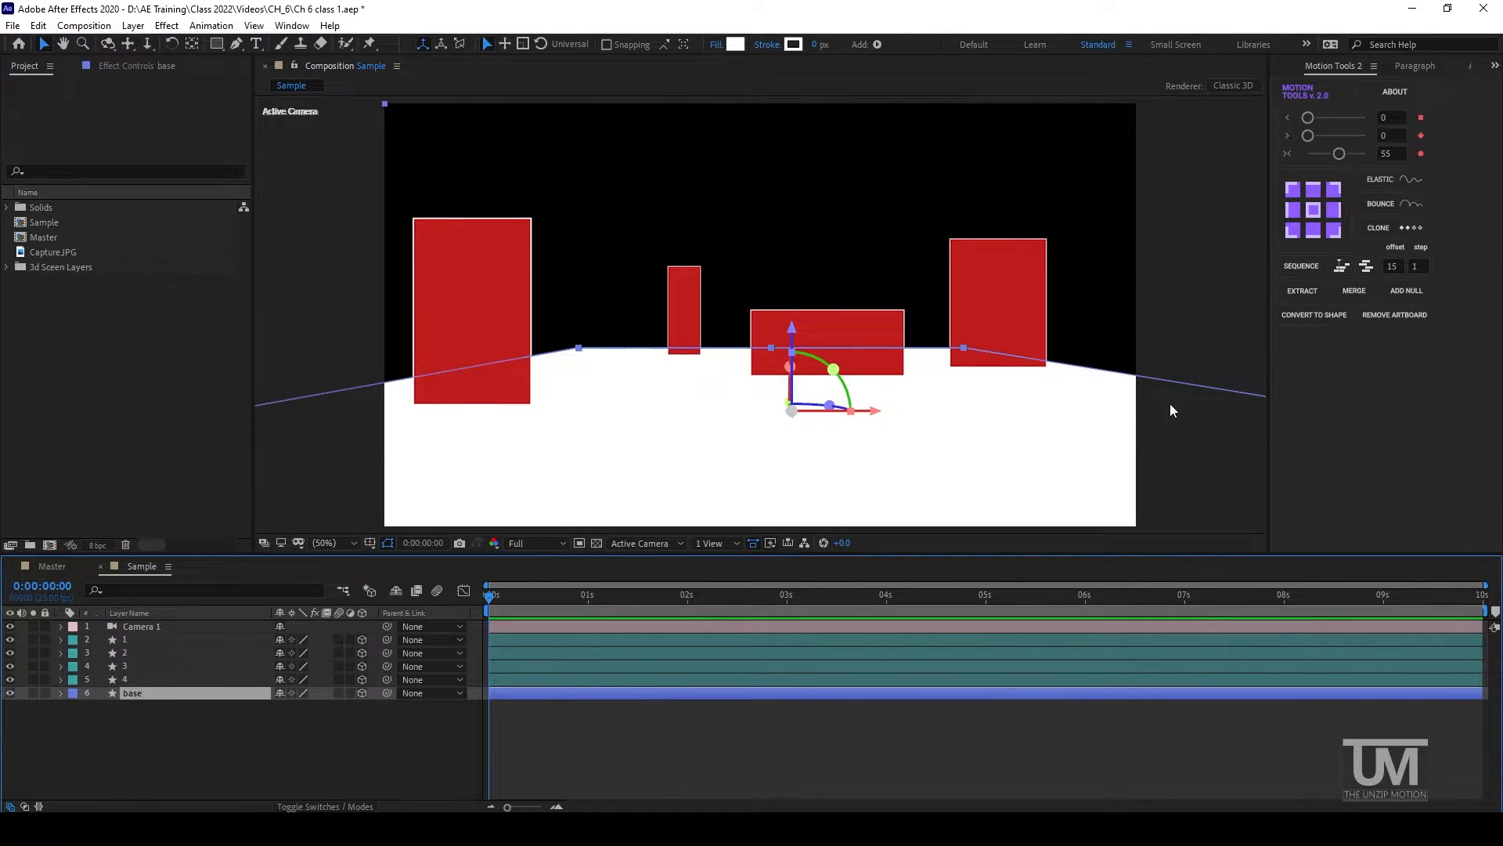
{"action": "left_click", "coordinate": [131, 640]}
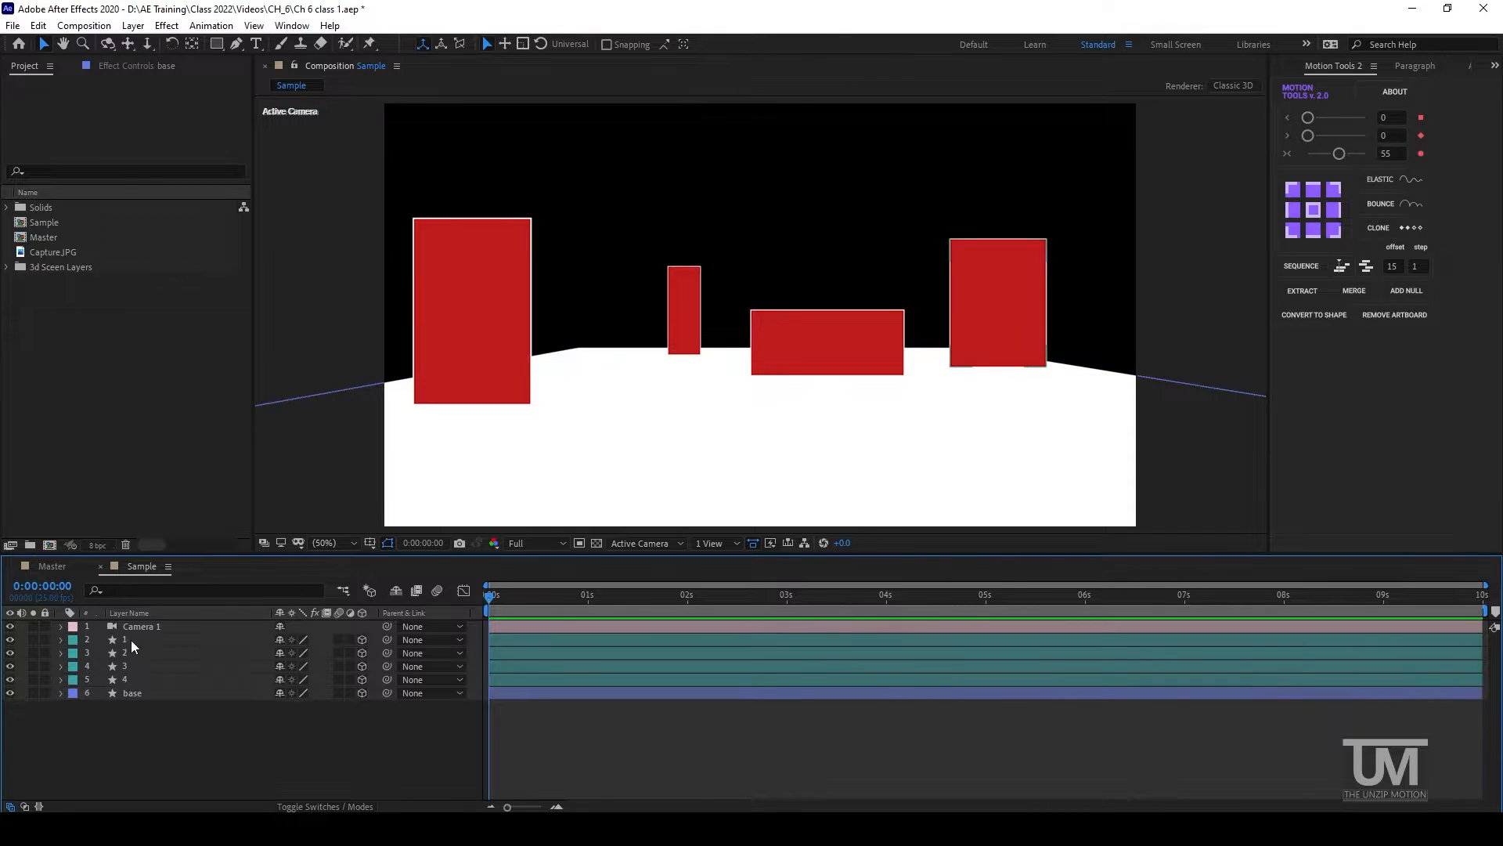
{"action": "left_click", "coordinate": [130, 641]}
{"action": "left_click", "coordinate": [134, 680], "text": "shift"}
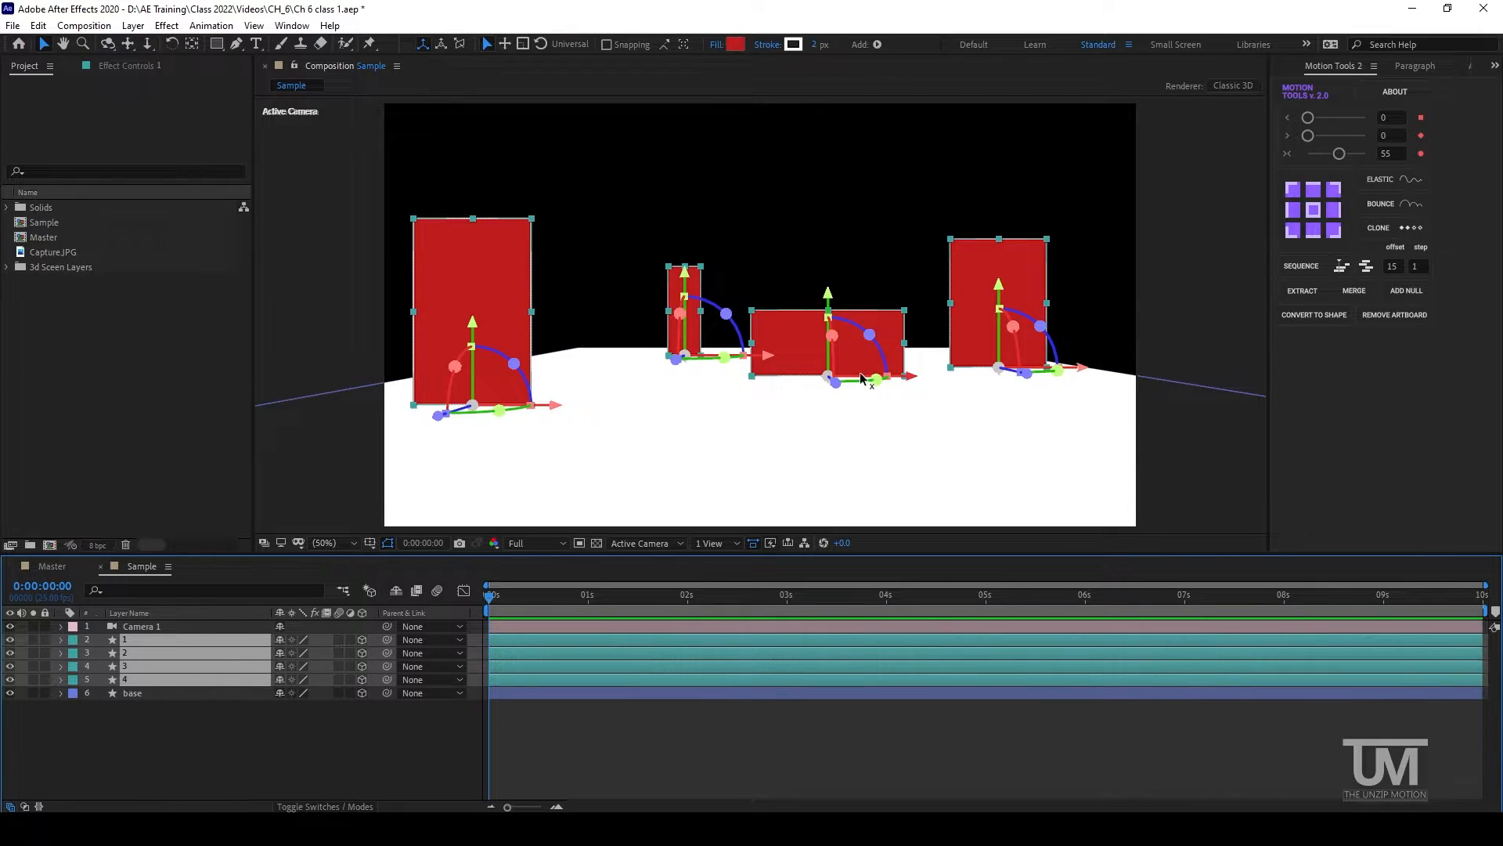
{"action": "left_click", "coordinate": [158, 627]}
{"action": "left_click", "coordinate": [176, 730]}
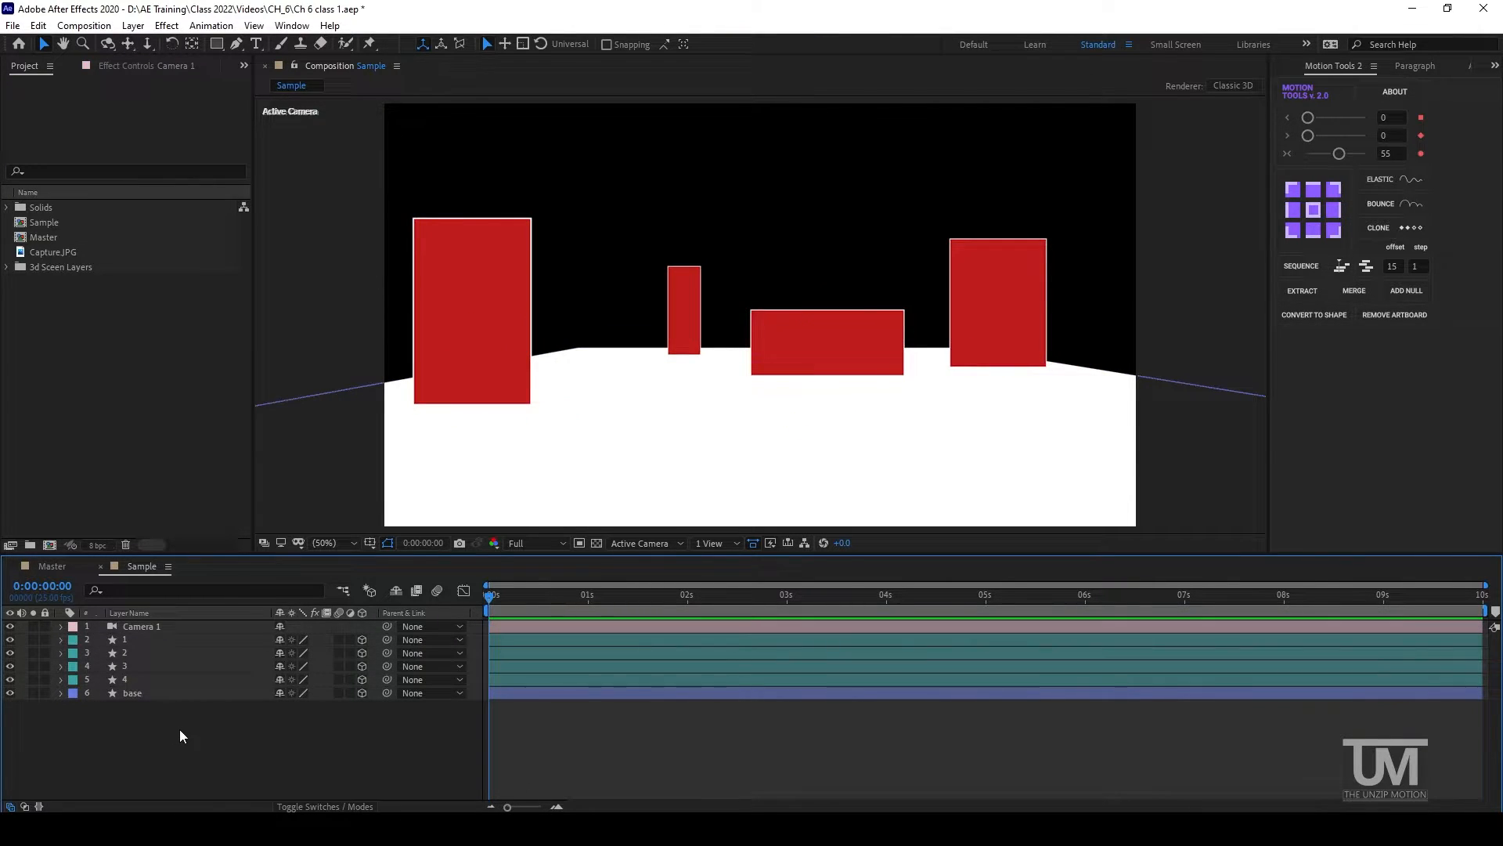
{"action": "left_click", "coordinate": [345, 304]}
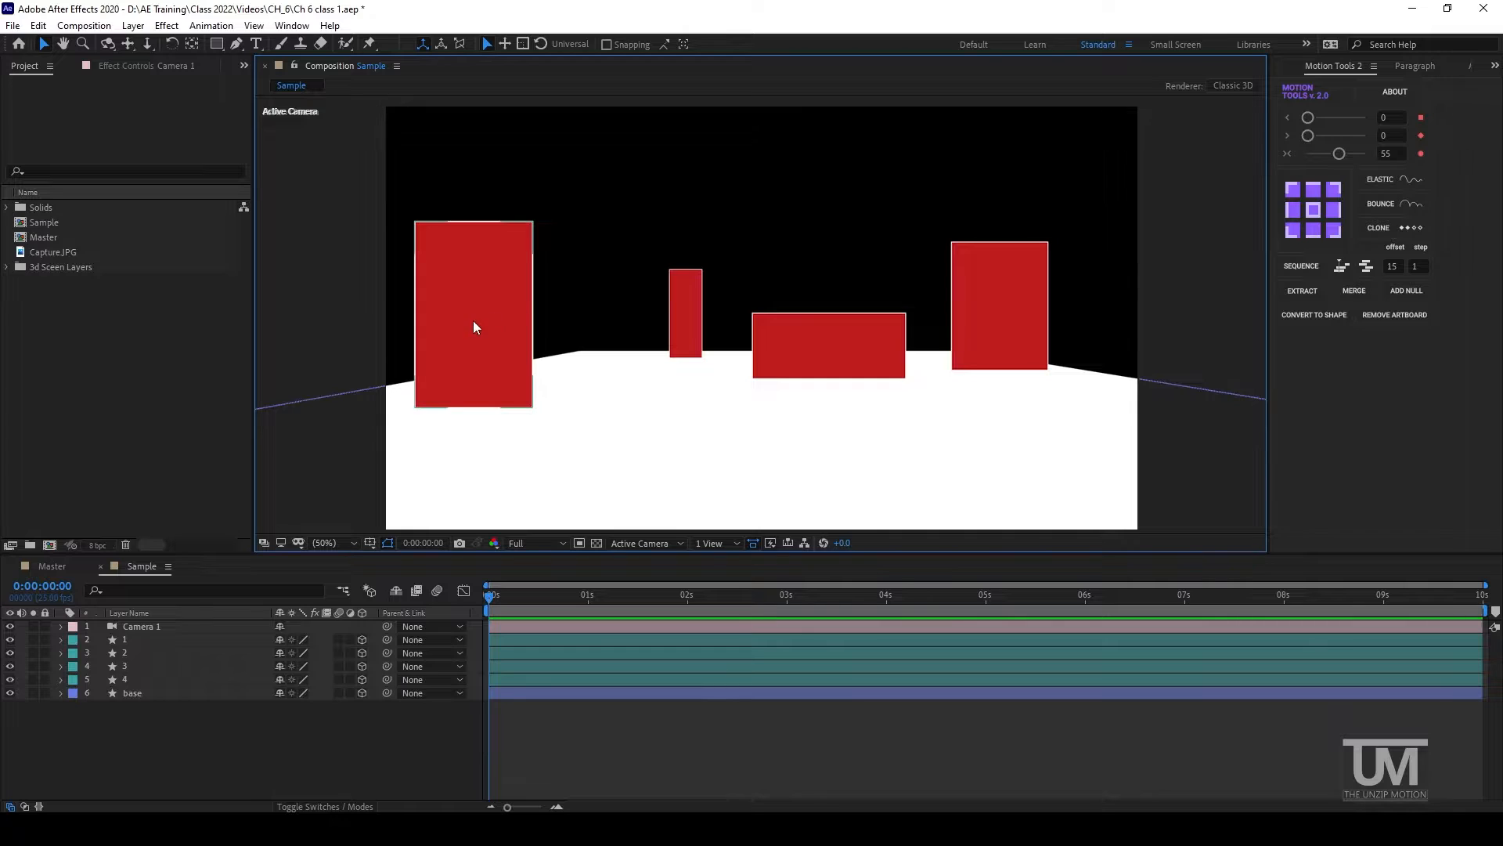
{"action": "key", "text": "space"}
{"action": "left_click_drag", "start_coordinate": [354, 354], "coordinate": [345, 329]}
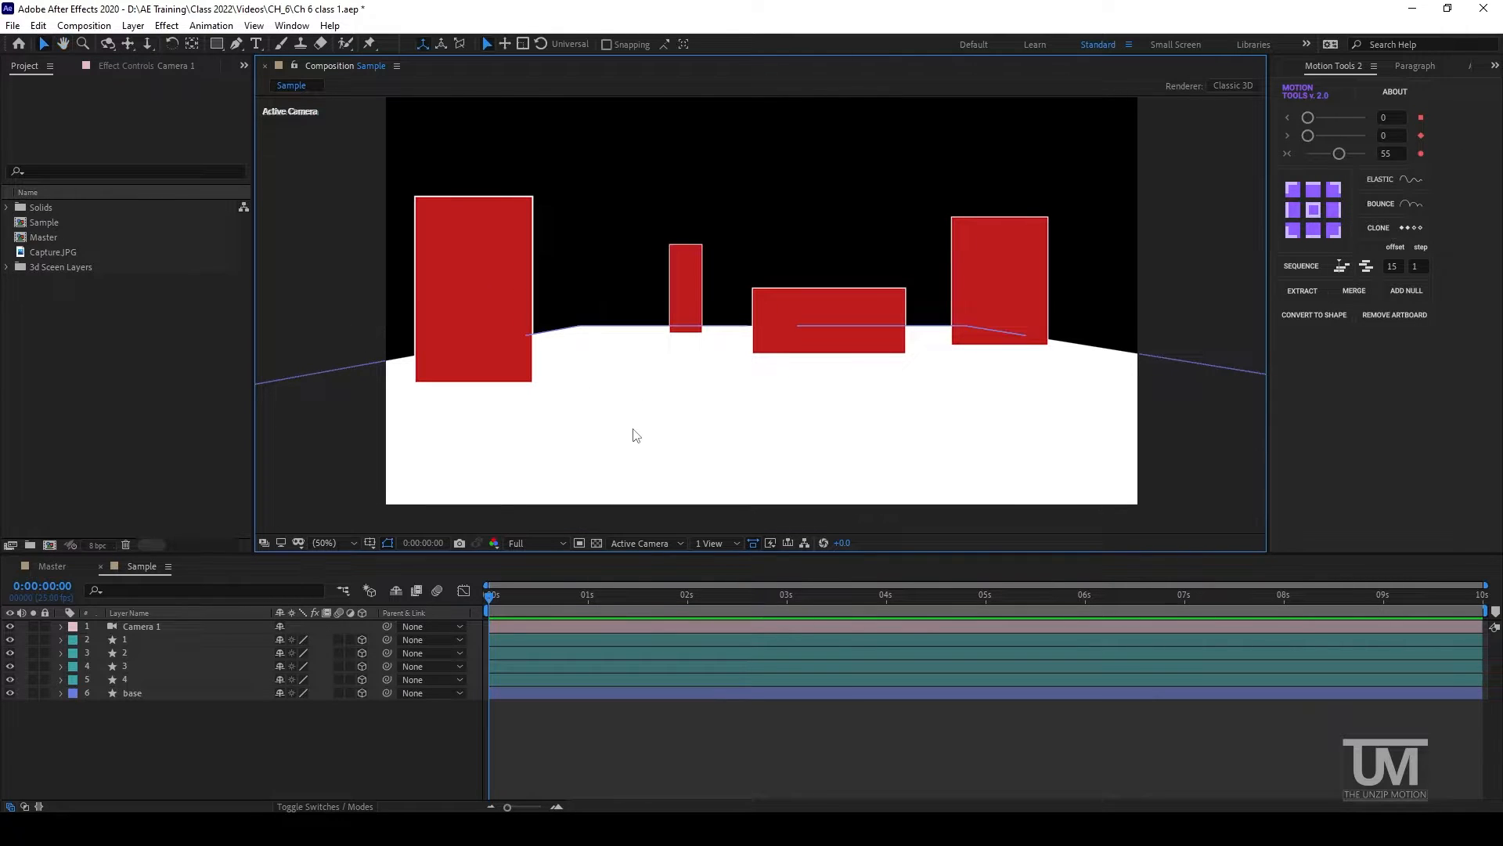
{"action": "left_click_drag", "start_coordinate": [200, 722], "coordinate": [130, 639]}
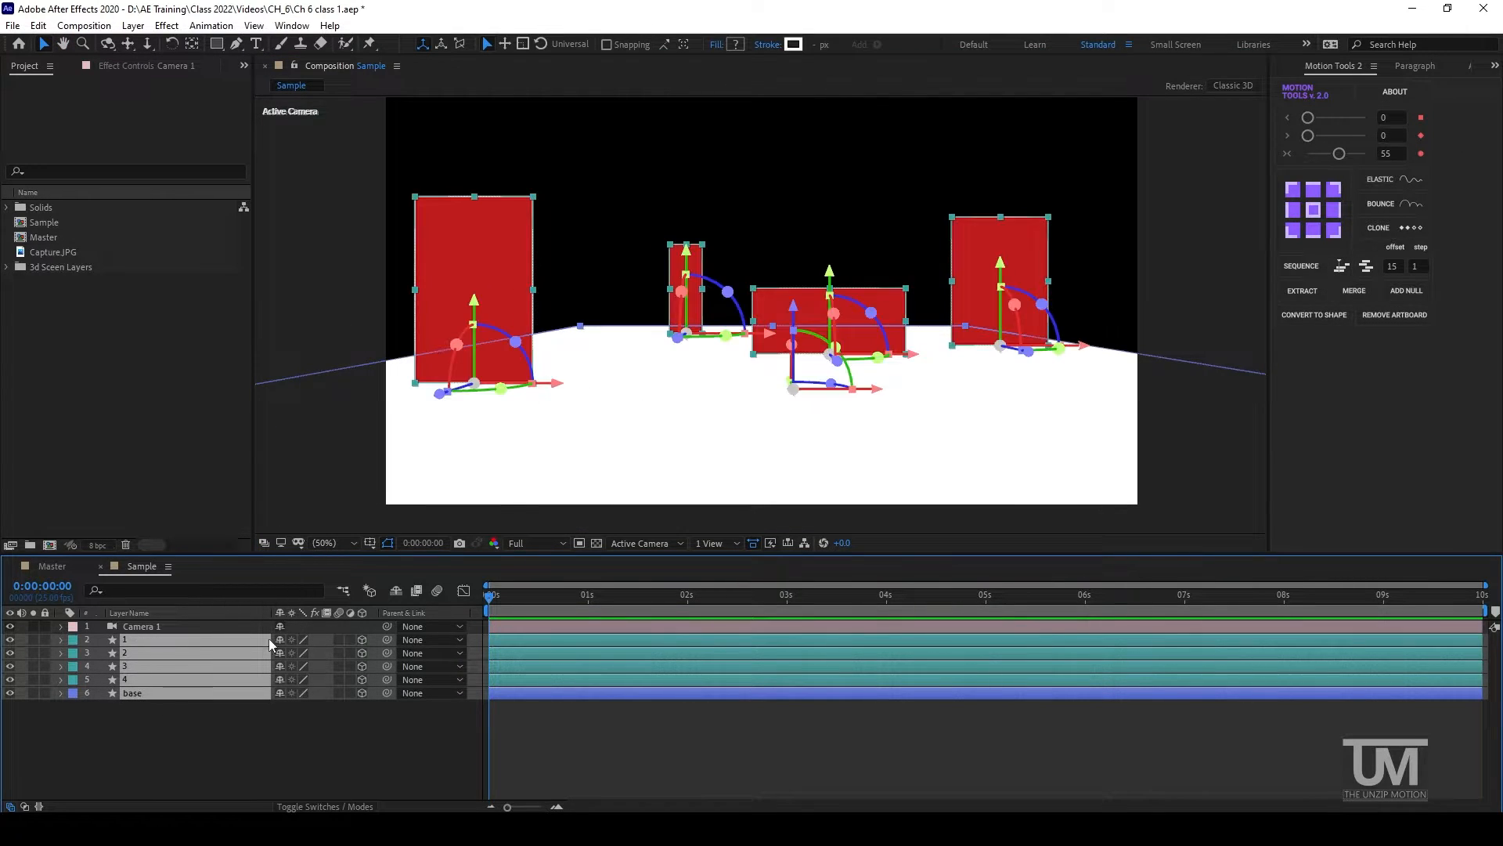
{"action": "key", "text": "ctrl+shift+a"}
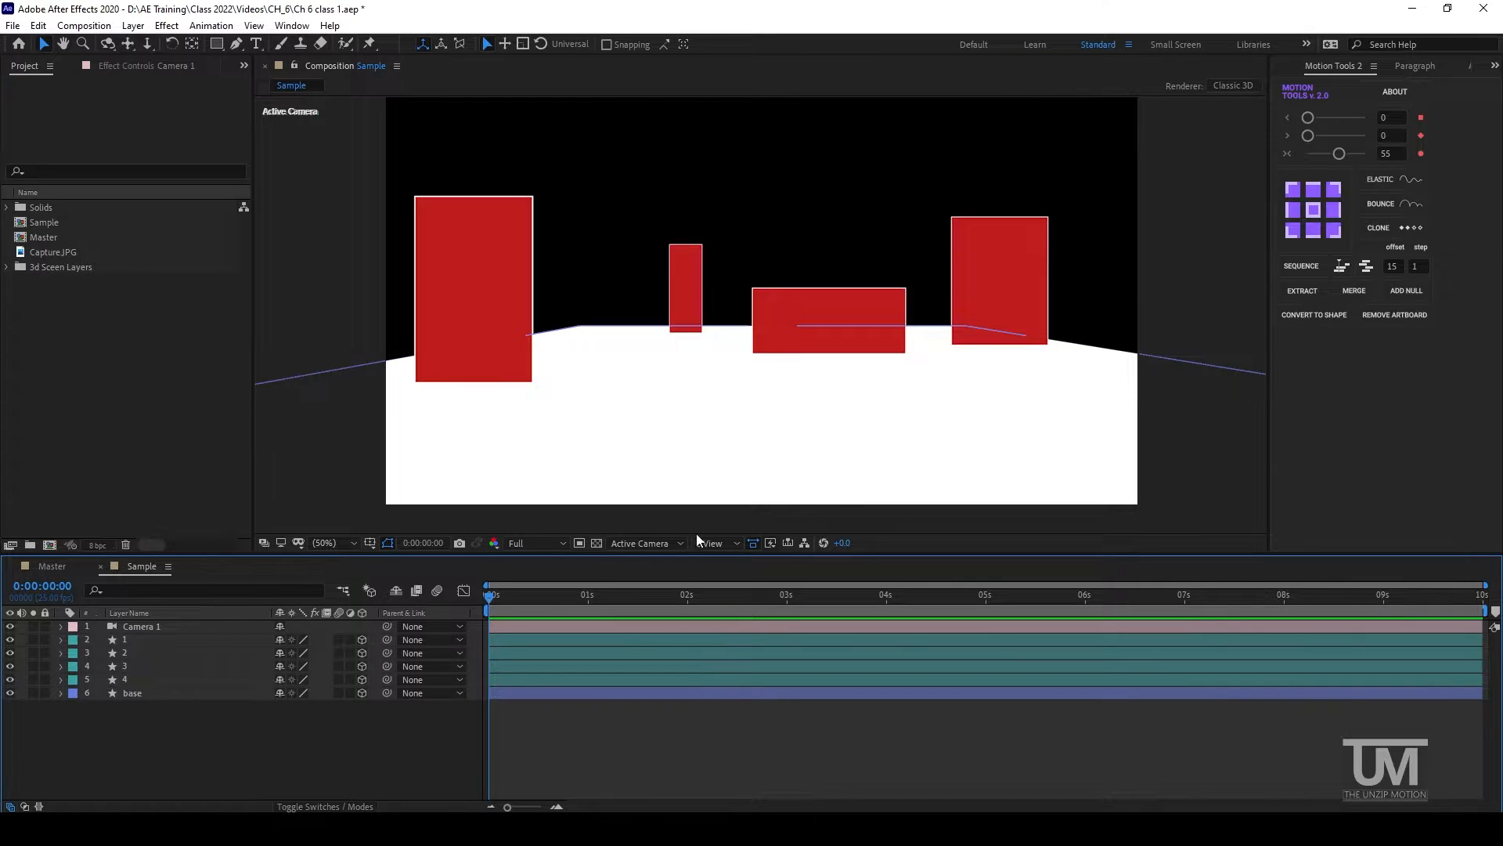
Switch to Custom View 1 and widen the white base layer on both sides of the red shapes.
{"action": "left_click", "coordinate": [651, 543]}
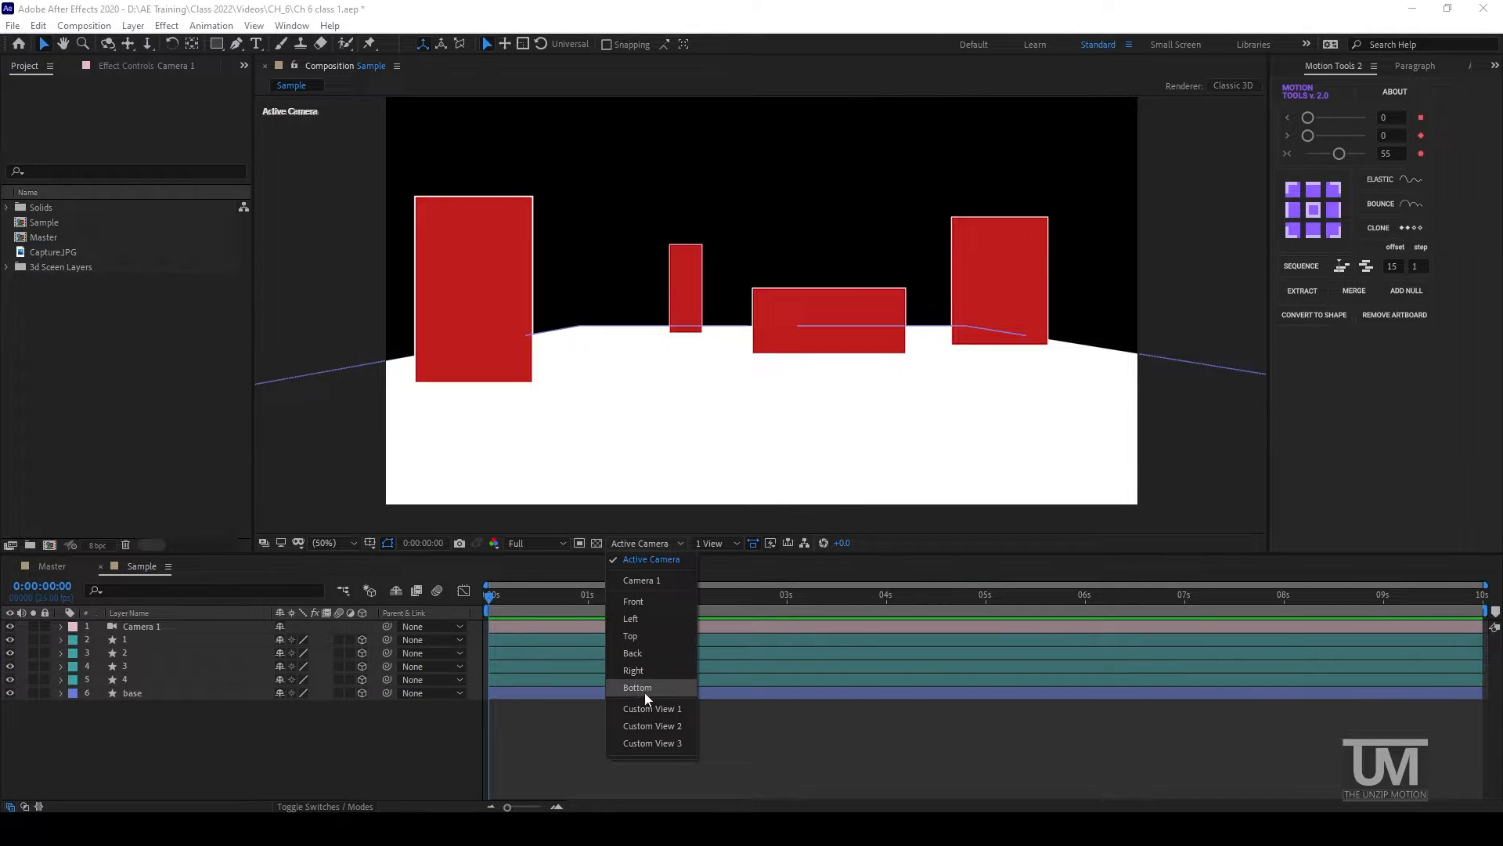
{"action": "left_click", "coordinate": [655, 710]}
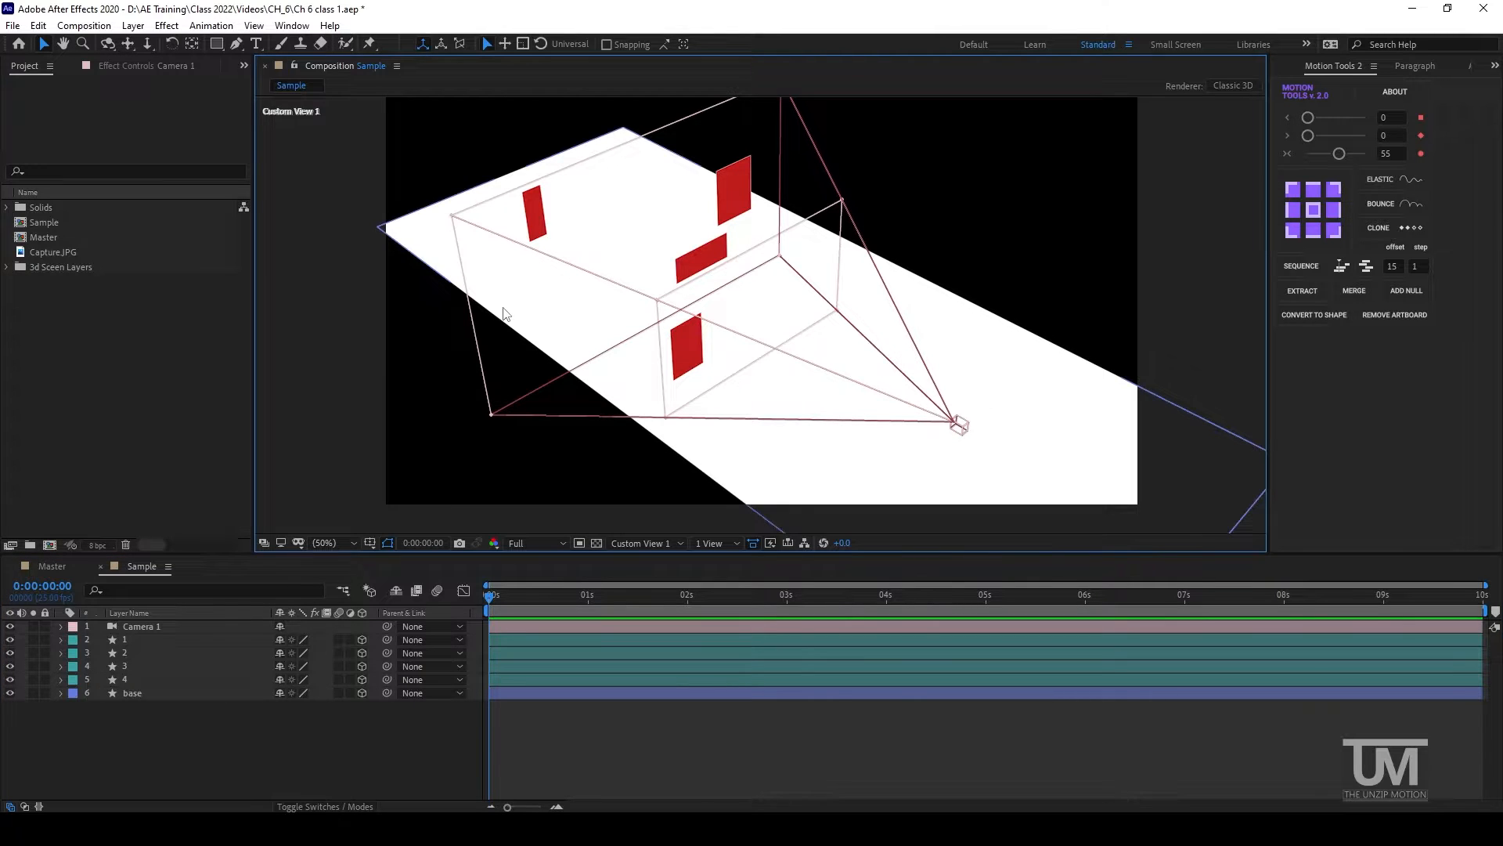
{"action": "left_click", "coordinate": [440, 270]}
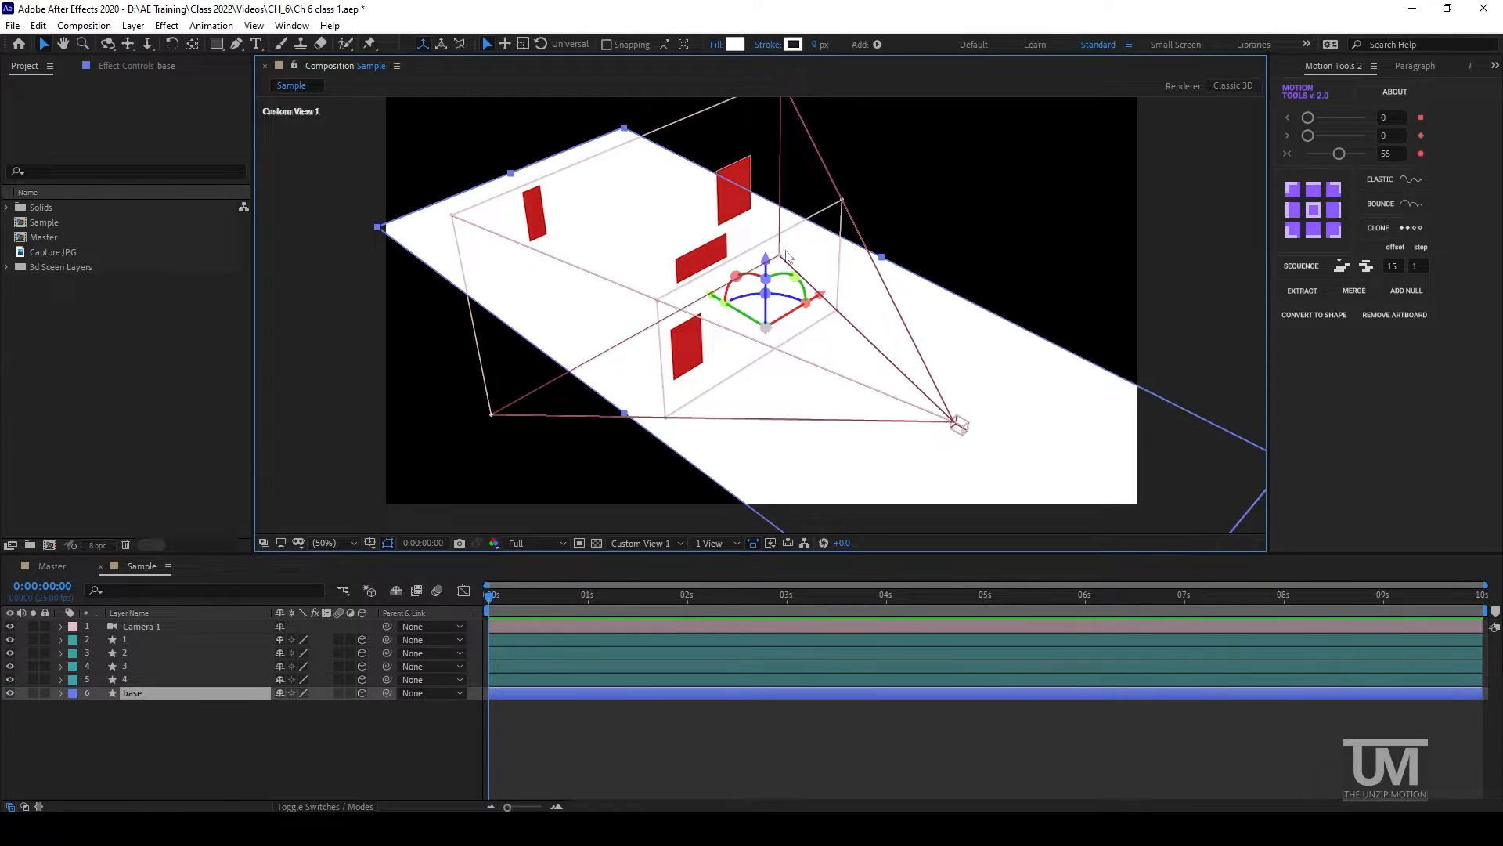
{"action": "left_click_drag", "start_coordinate": [881, 257], "coordinate": [952, 214]}
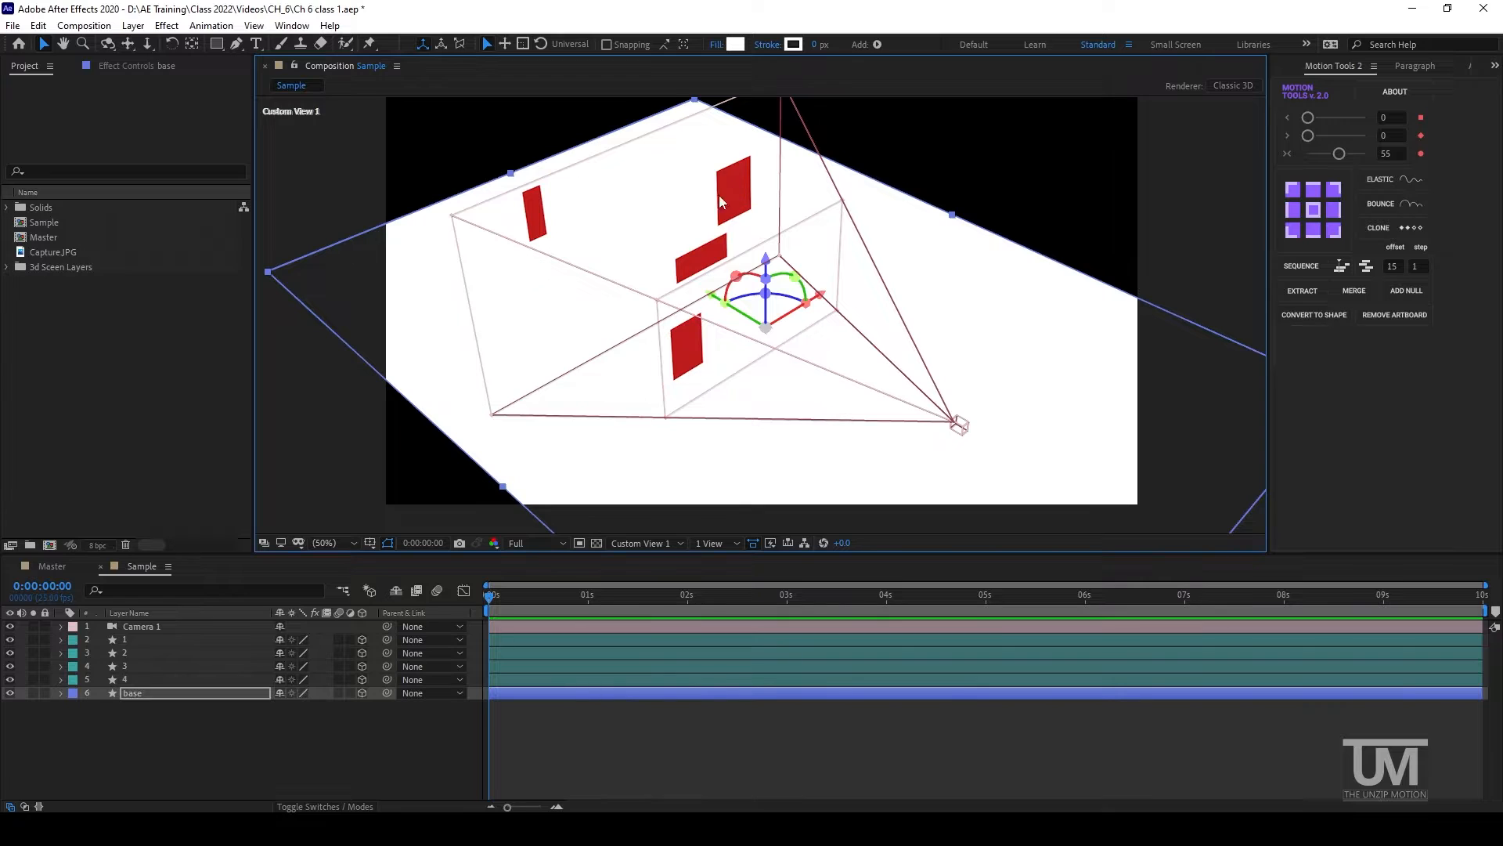
{"action": "left_click", "coordinate": [256, 727]}
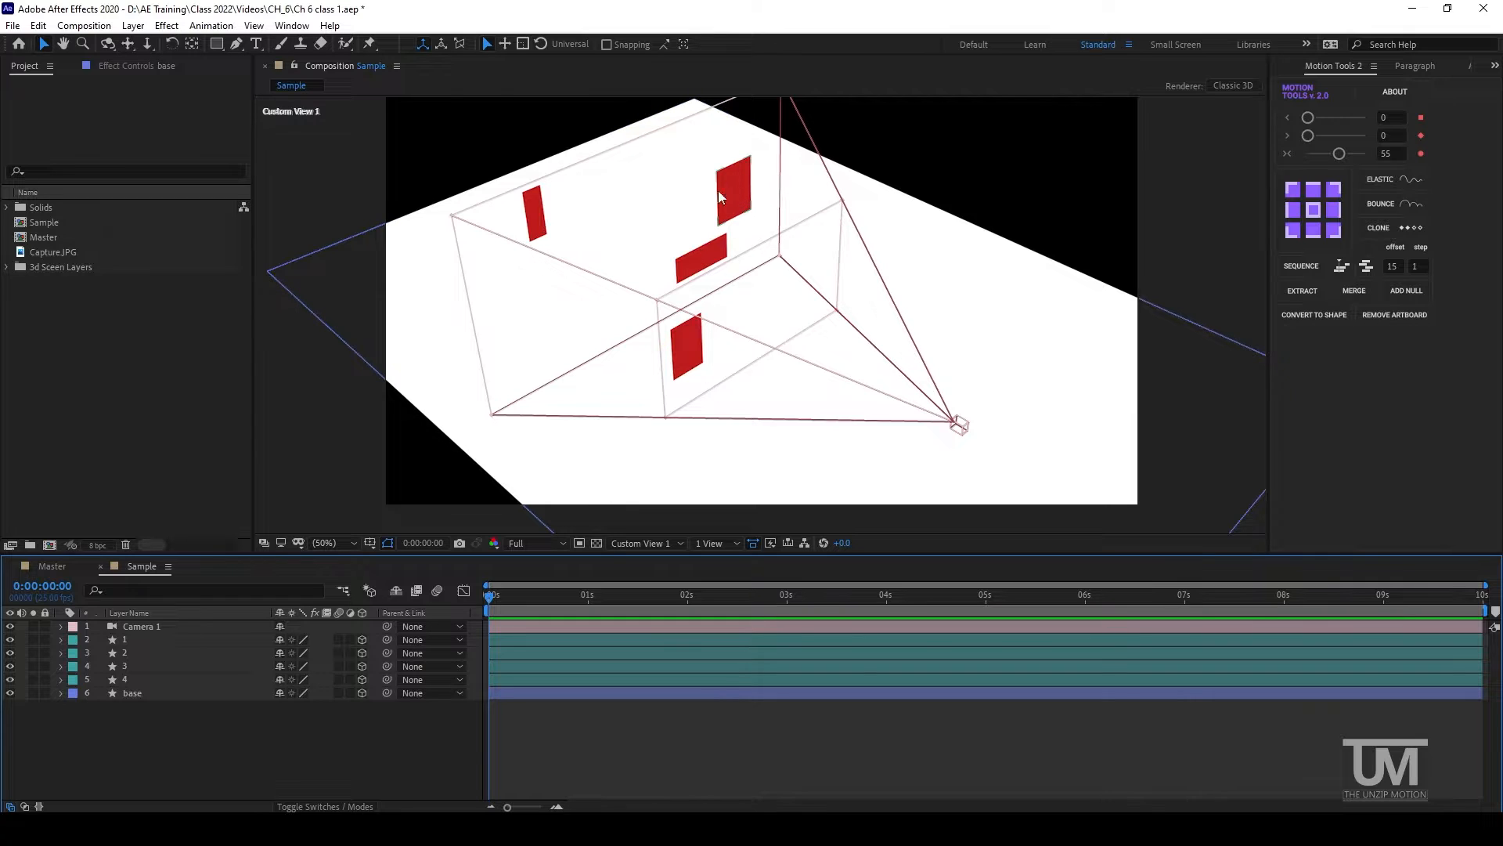
Examine where the individual red shapes stand on the base in Custom View 1.
{"action": "left_click", "coordinate": [716, 260]}
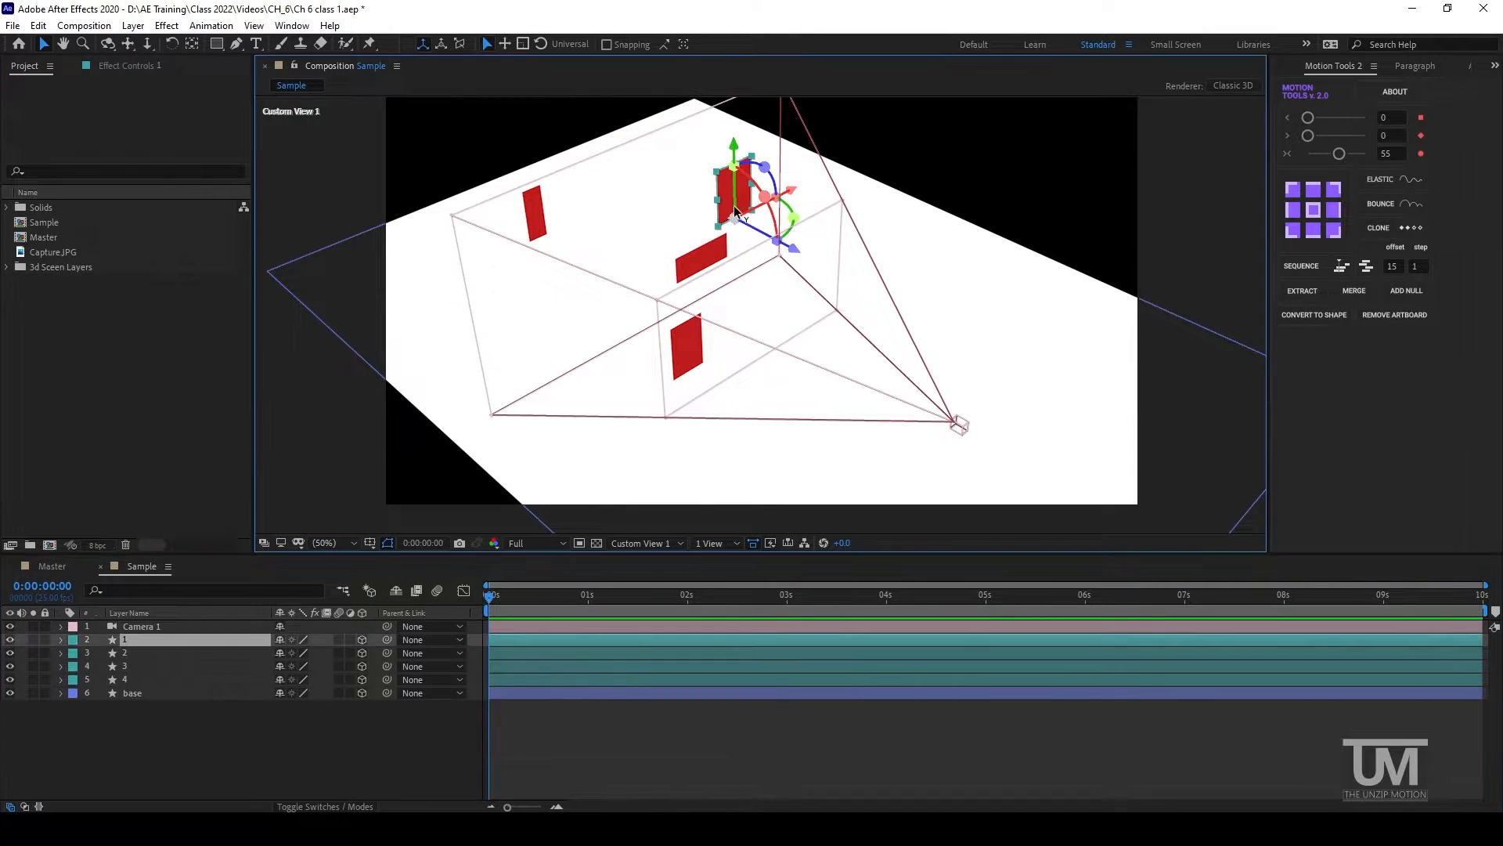
{"action": "left_click", "coordinate": [687, 347]}
{"action": "left_click", "coordinate": [535, 219]}
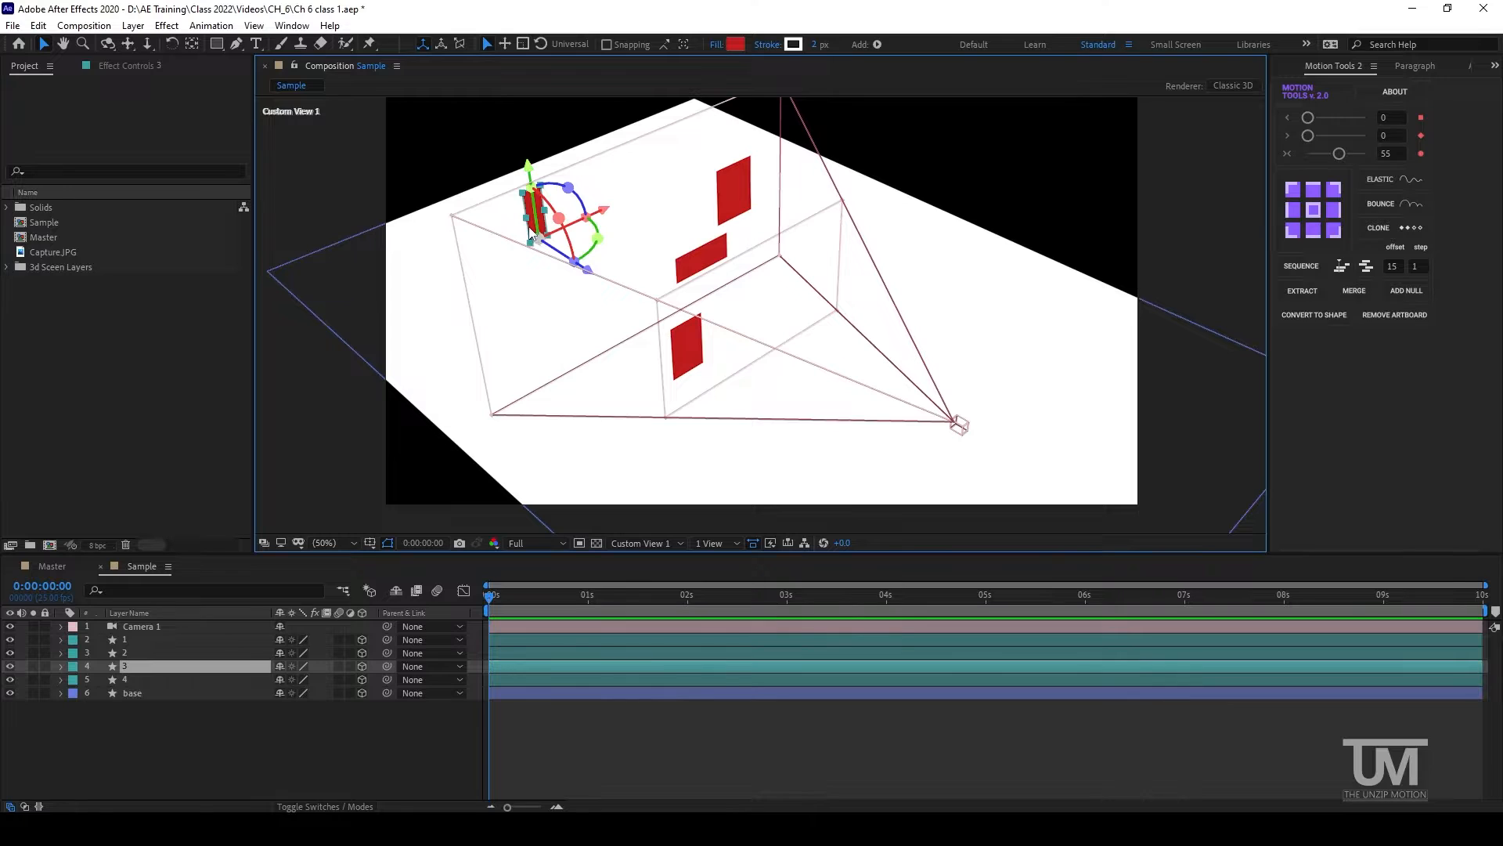
{"action": "left_click", "coordinate": [740, 208]}
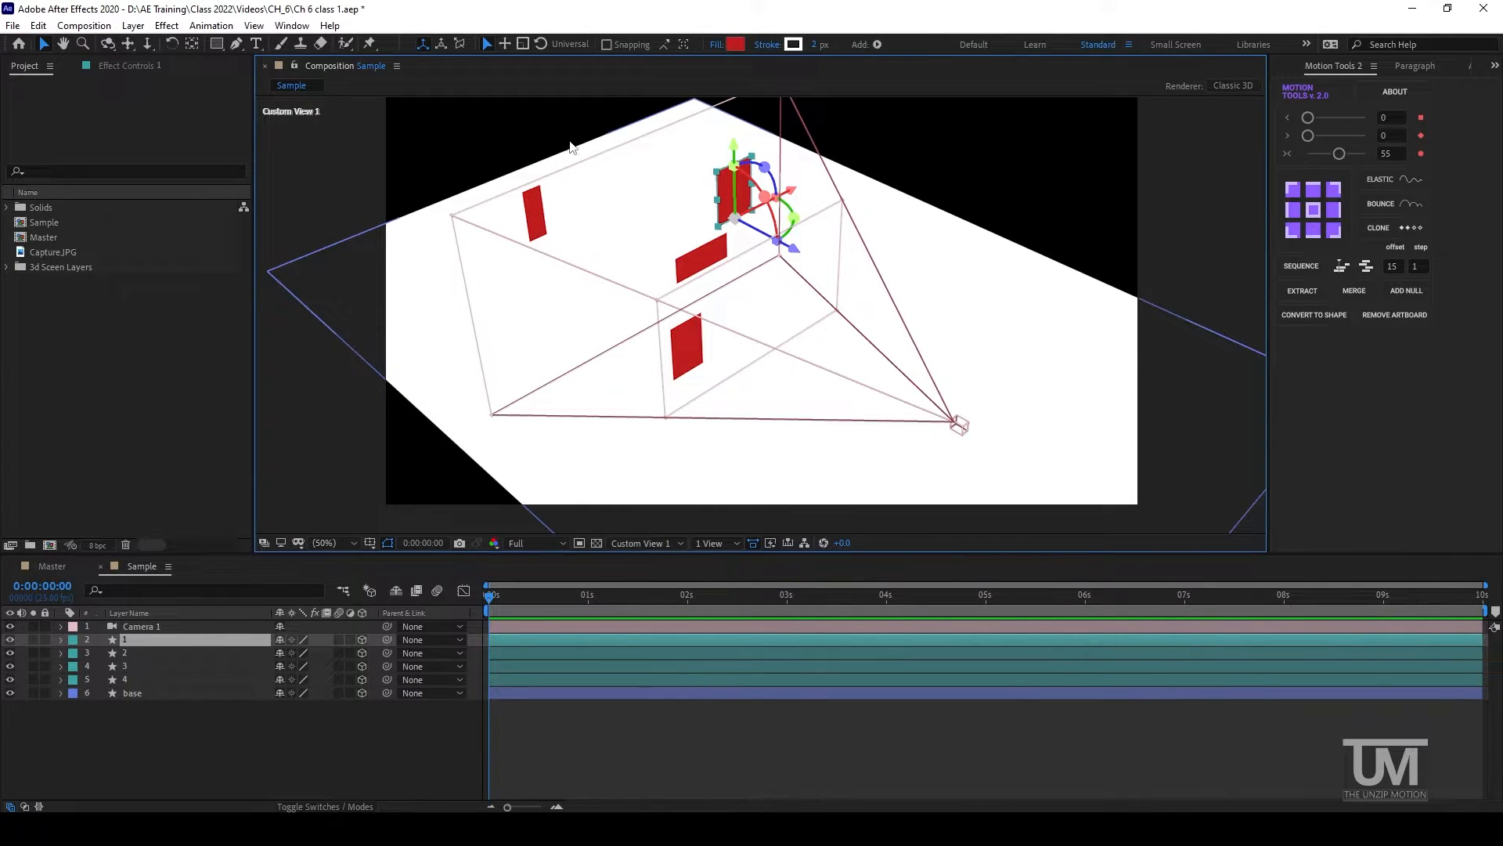
Switch to the Front view and nudge the base layer up to meet the red shapes' lower edges.
{"action": "left_click", "coordinate": [669, 544]}
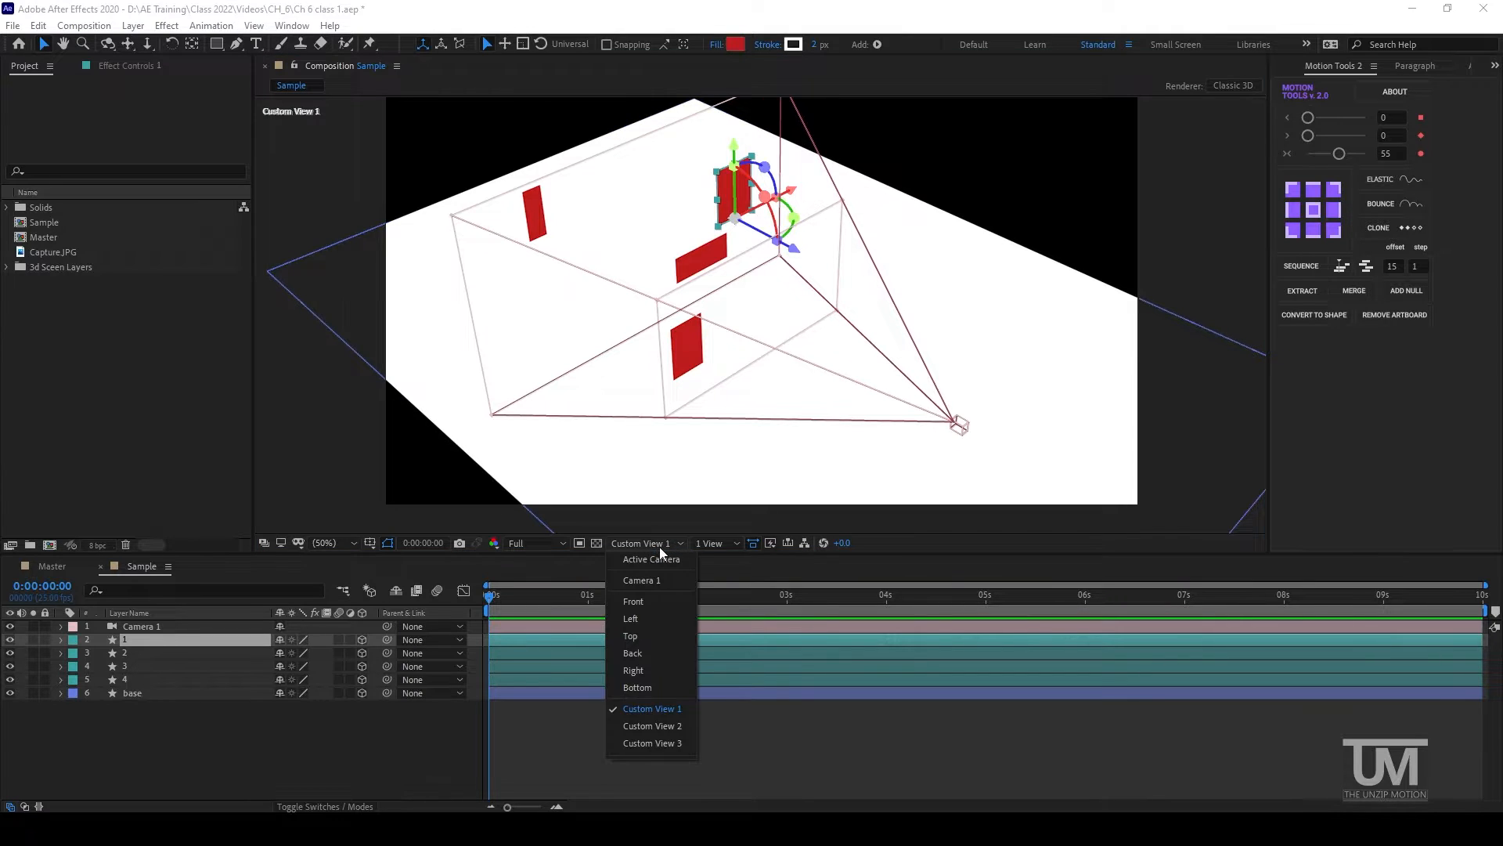
{"action": "left_click", "coordinate": [640, 602]}
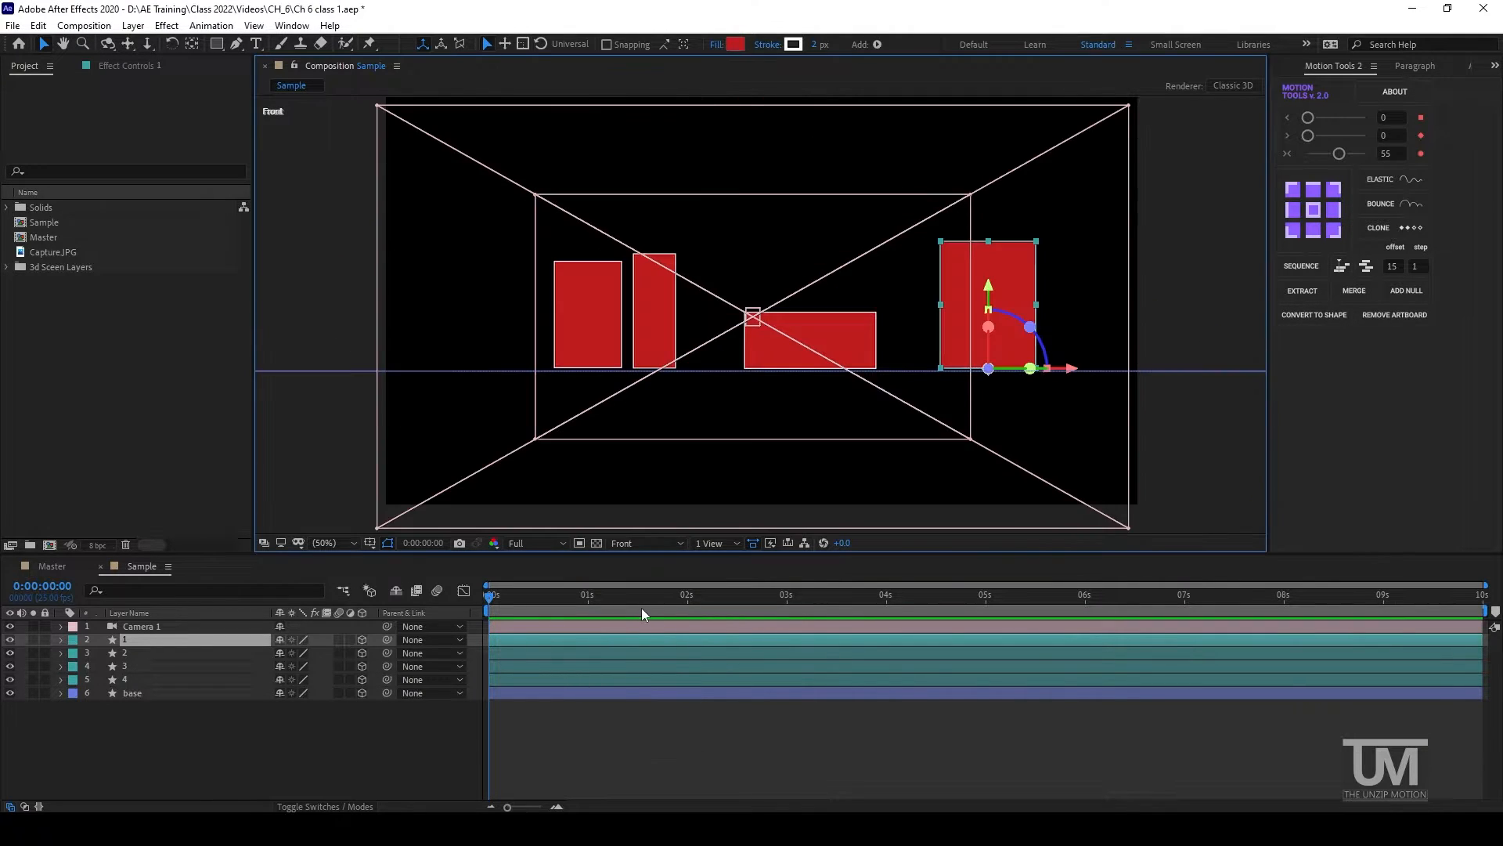
{"action": "left_click", "coordinate": [328, 412]}
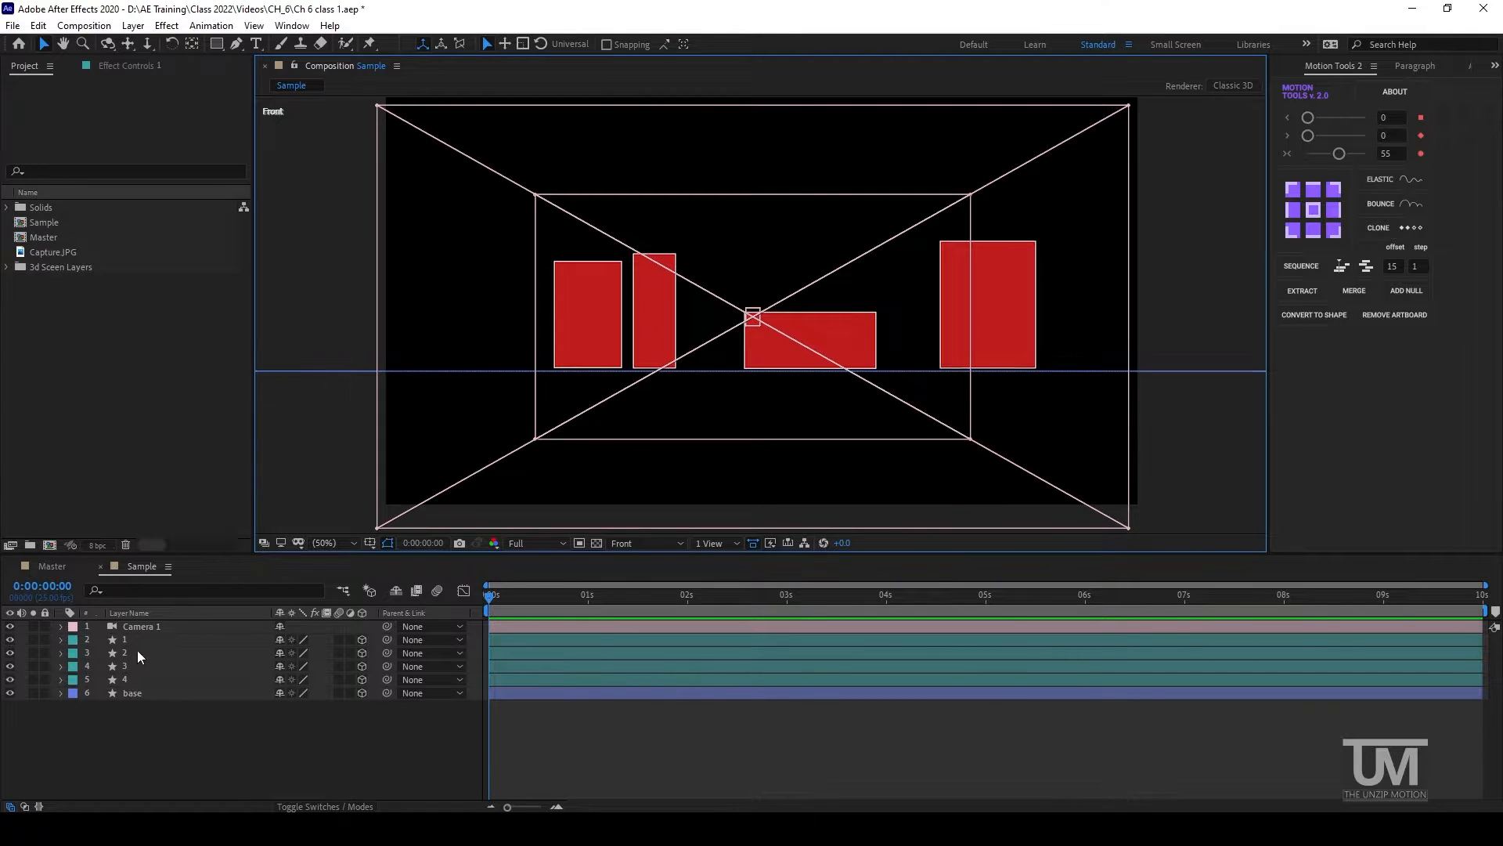
{"action": "left_click", "coordinate": [146, 693]}
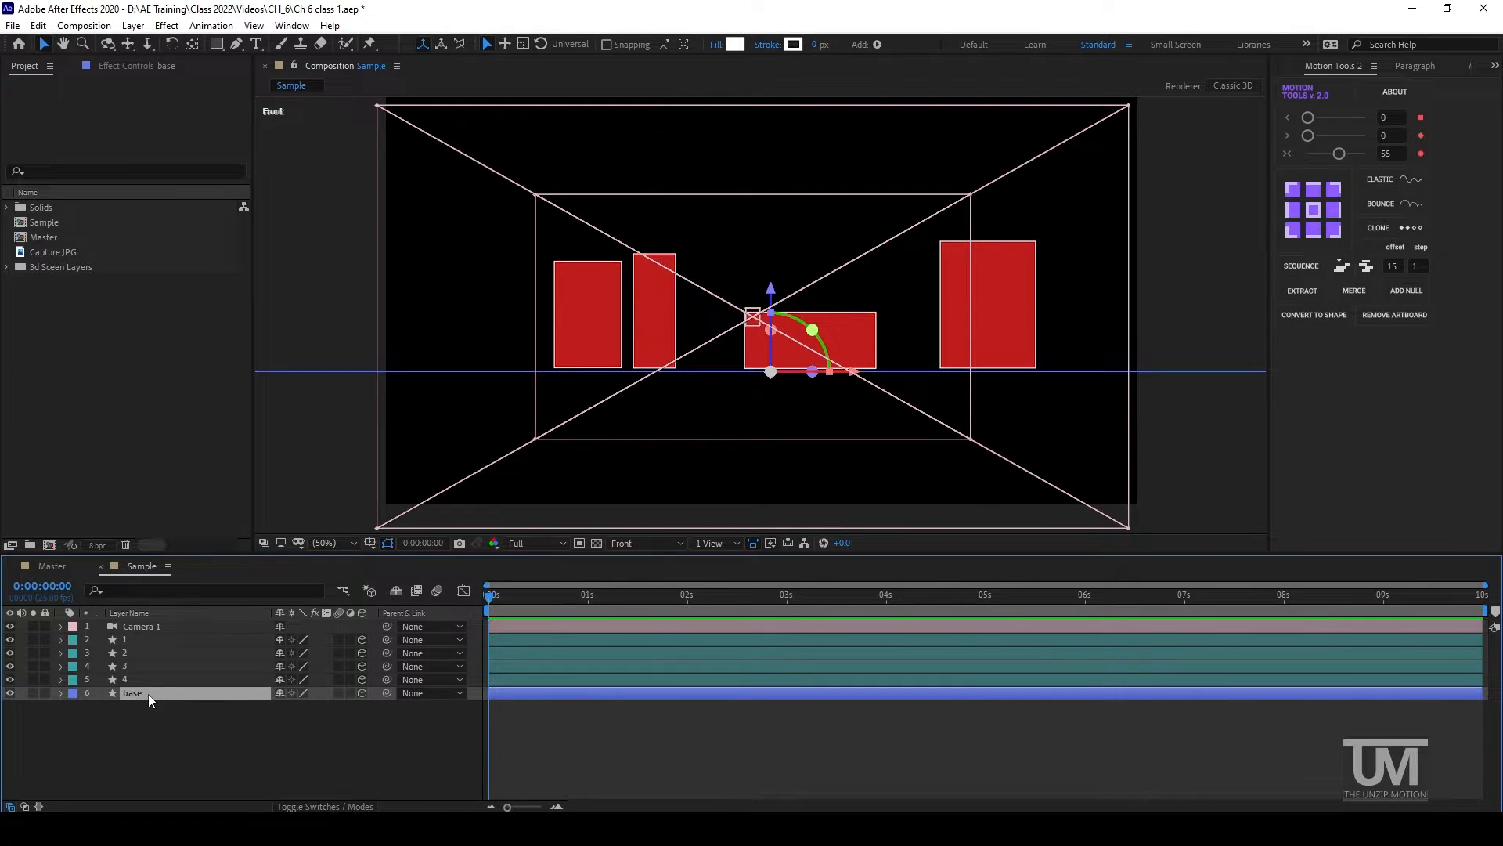
{"action": "key", "text": "Return"}
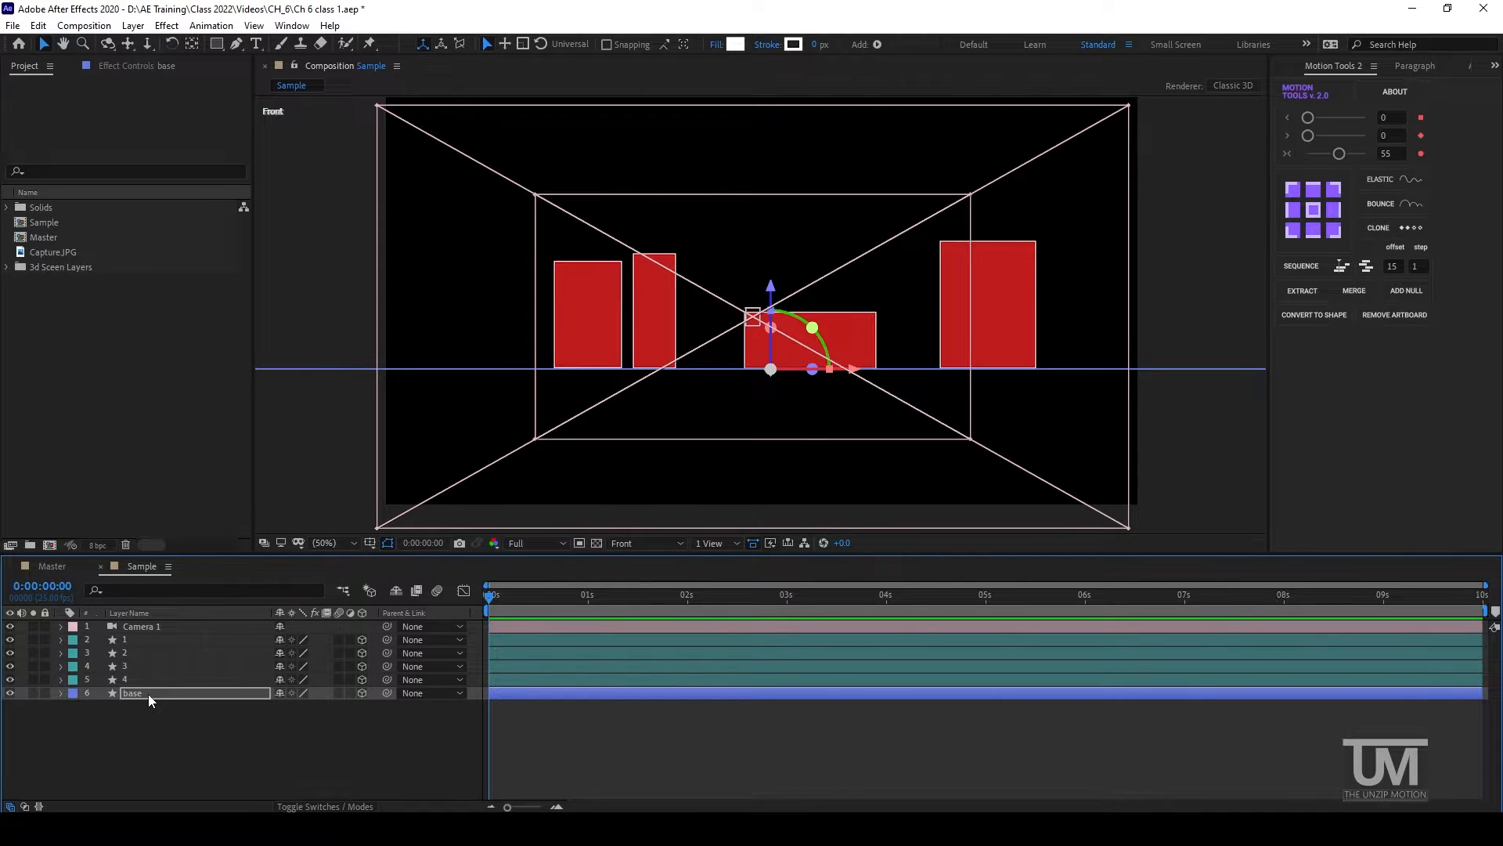
Switch to the Left view and select shape layers 1 to 4 to examine their depth spacing.
{"action": "left_click", "coordinate": [643, 546]}
{"action": "left_click", "coordinate": [643, 622]}
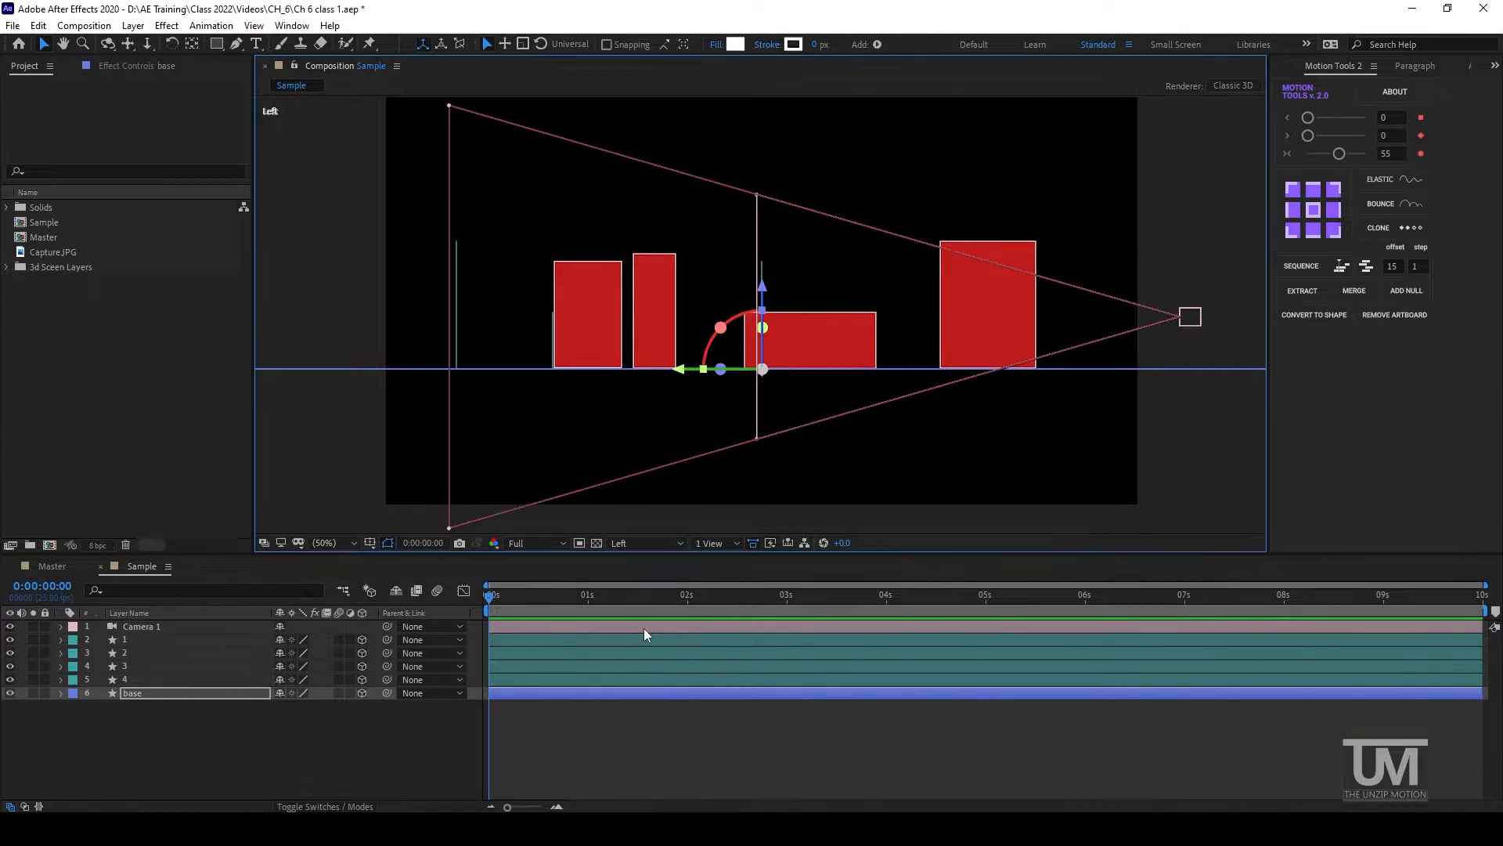
{"action": "left_click", "coordinate": [351, 431]}
{"action": "left_click_drag", "start_coordinate": [627, 409], "coordinate": [887, 411]}
{"action": "left_click", "coordinate": [139, 637]}
{"action": "left_click", "coordinate": [140, 640]}
{"action": "left_click", "coordinate": [143, 679], "text": "shift"}
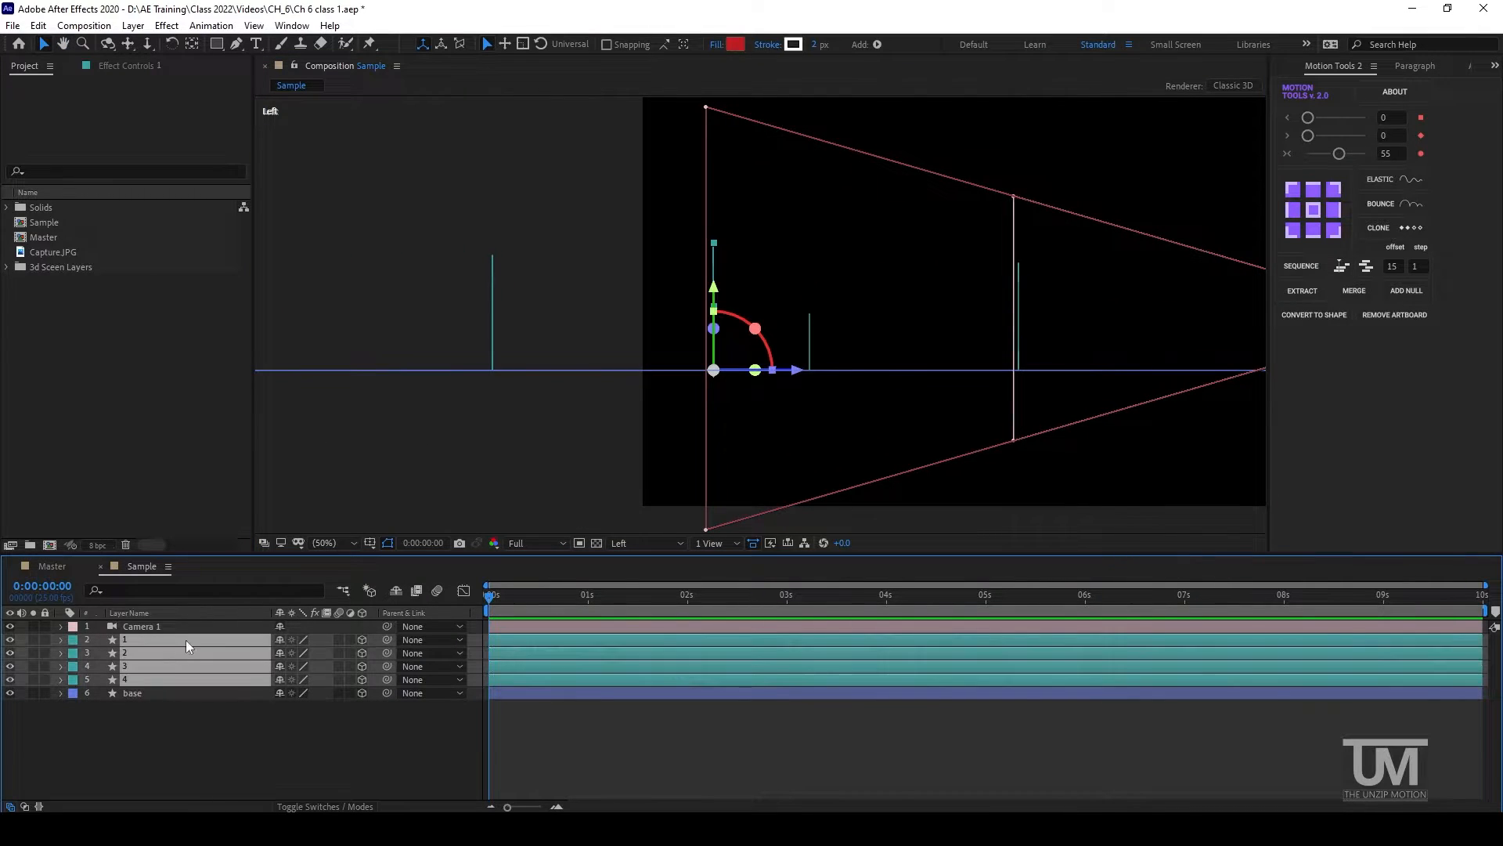
Examine the placement of the selected shape layers and the camera from the Top view.
{"action": "left_click", "coordinate": [643, 542]}
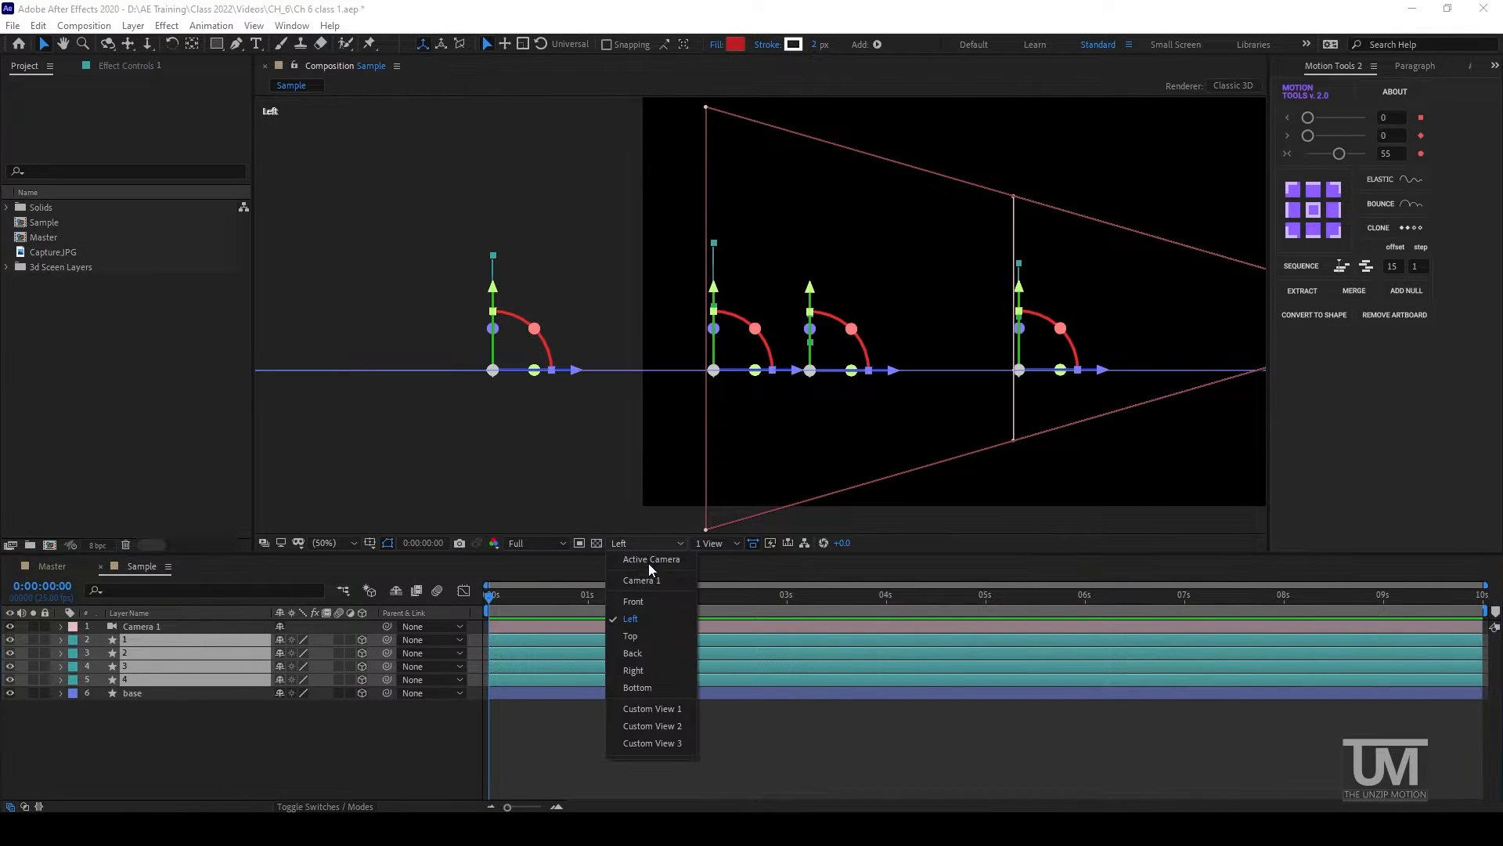
{"action": "left_click", "coordinate": [649, 636]}
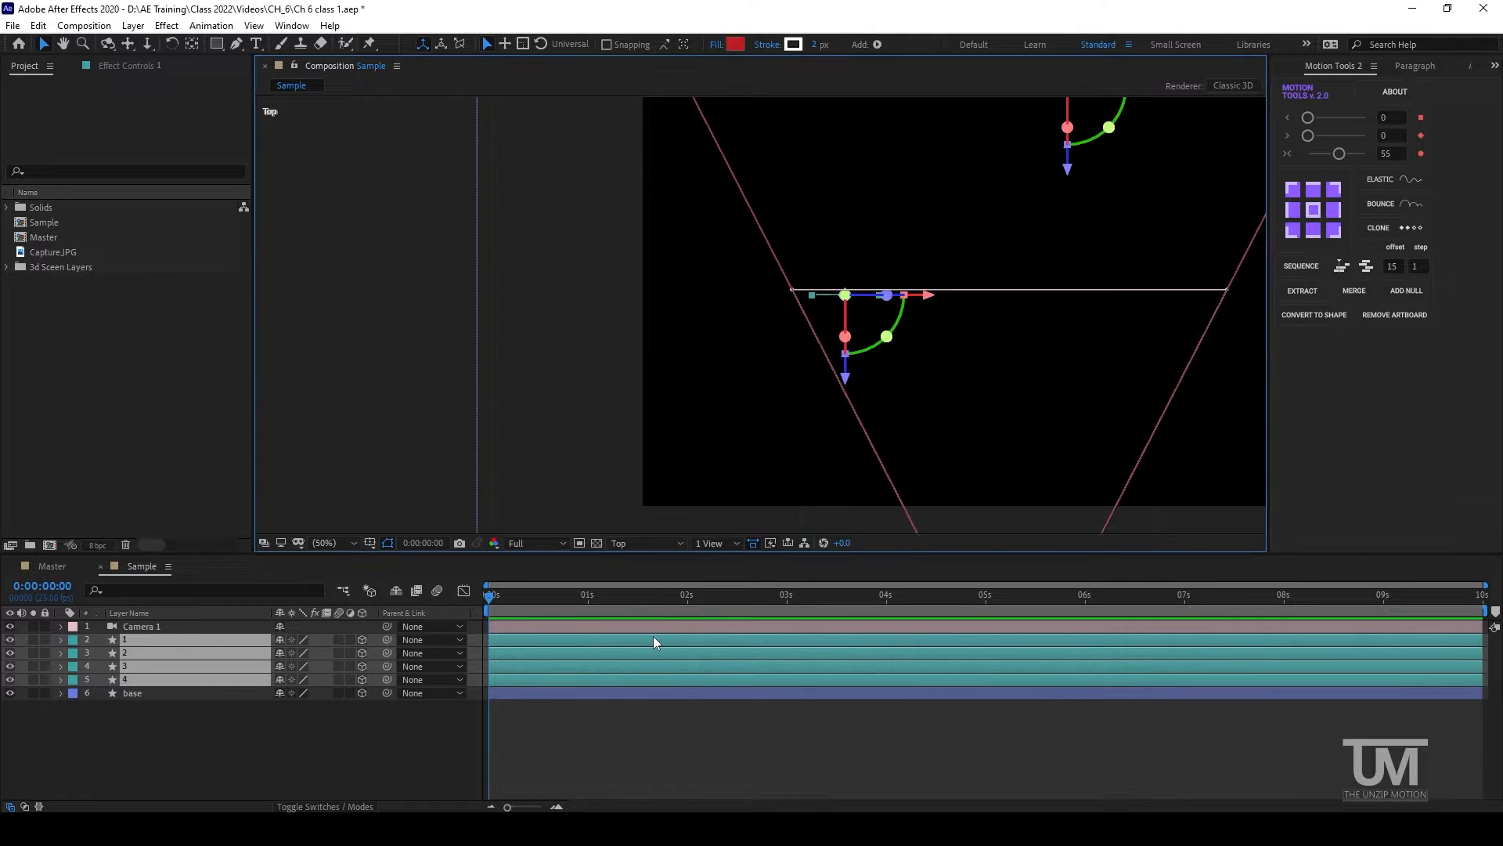
{"action": "scroll", "coordinate": [920, 322], "scroll_direction": "down", "scroll_amount": 4}
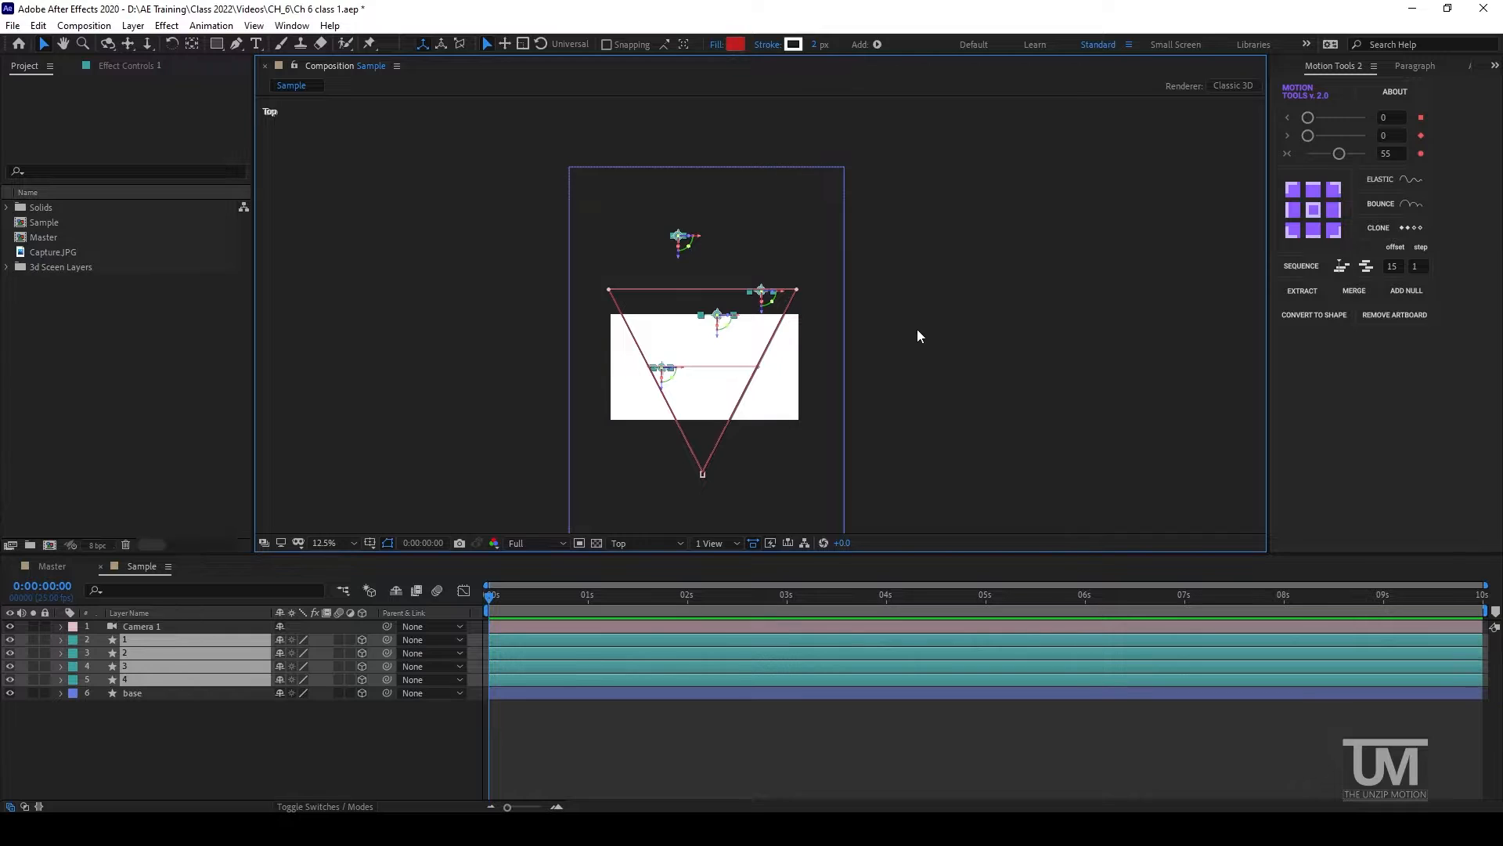
{"action": "key", "text": "shift+/"}
Return to the Active Camera view and compare shapes 1 and 4 standing on the base.
{"action": "left_click", "coordinate": [622, 540]}
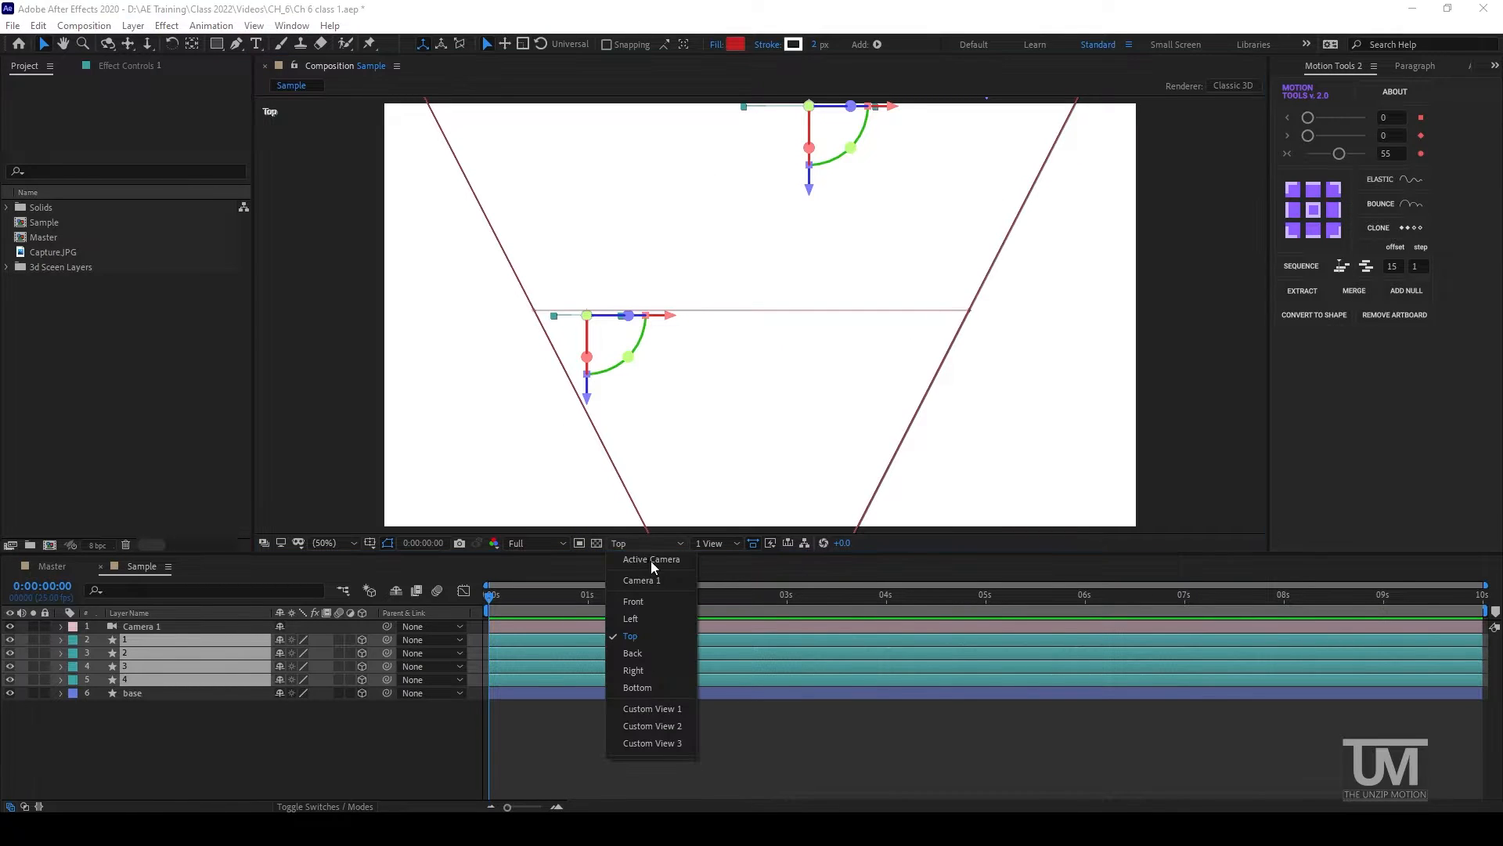
{"action": "left_click", "coordinate": [648, 562]}
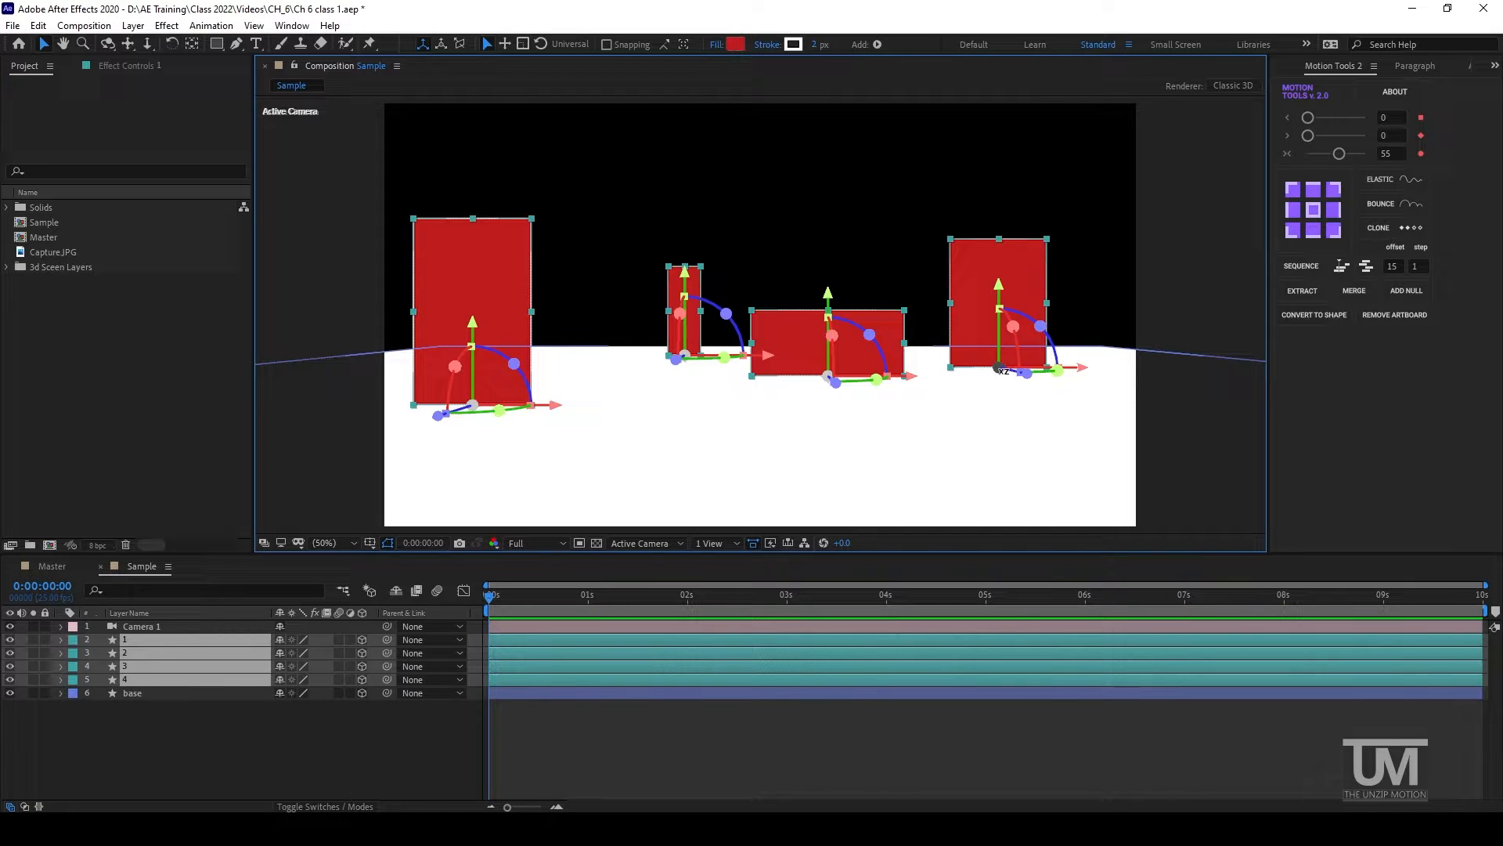
{"action": "left_click", "coordinate": [580, 388]}
{"action": "left_click", "coordinate": [1018, 329]}
{"action": "left_click", "coordinate": [1149, 268]}
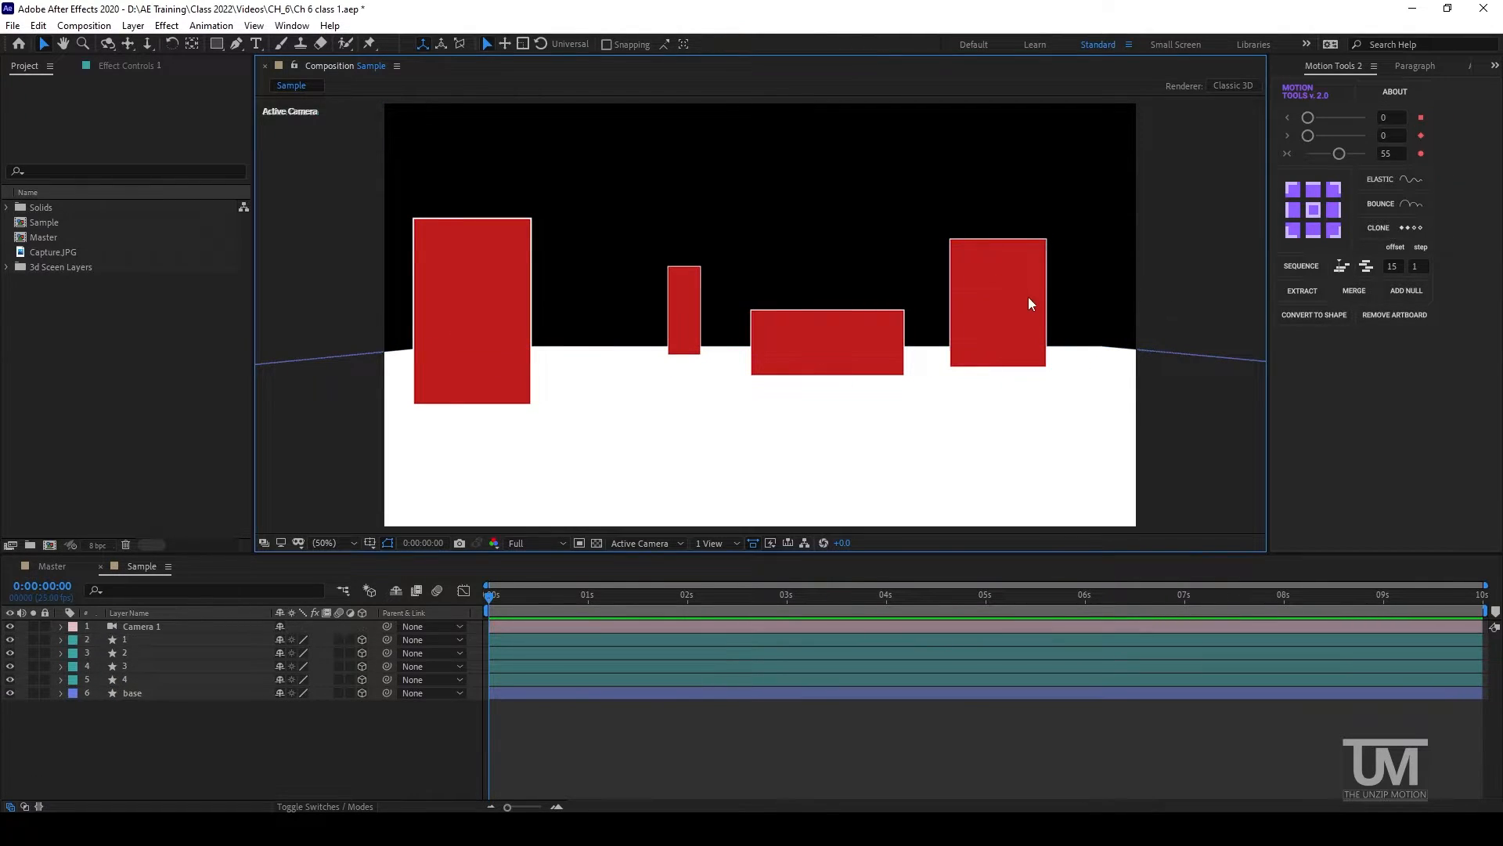
{"action": "left_click", "coordinate": [1026, 296]}
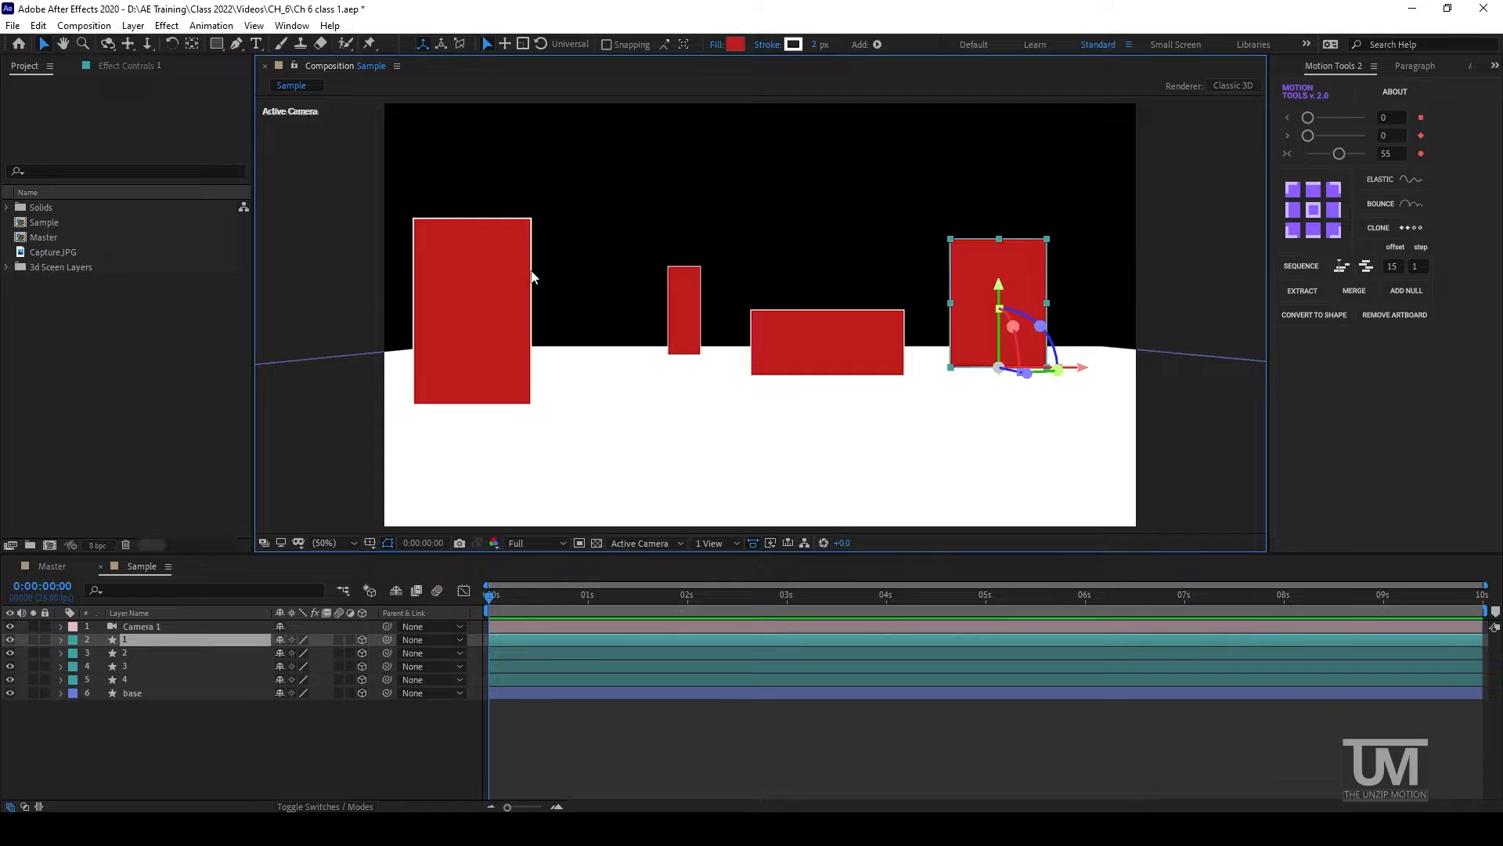
{"action": "left_click", "coordinate": [496, 313]}
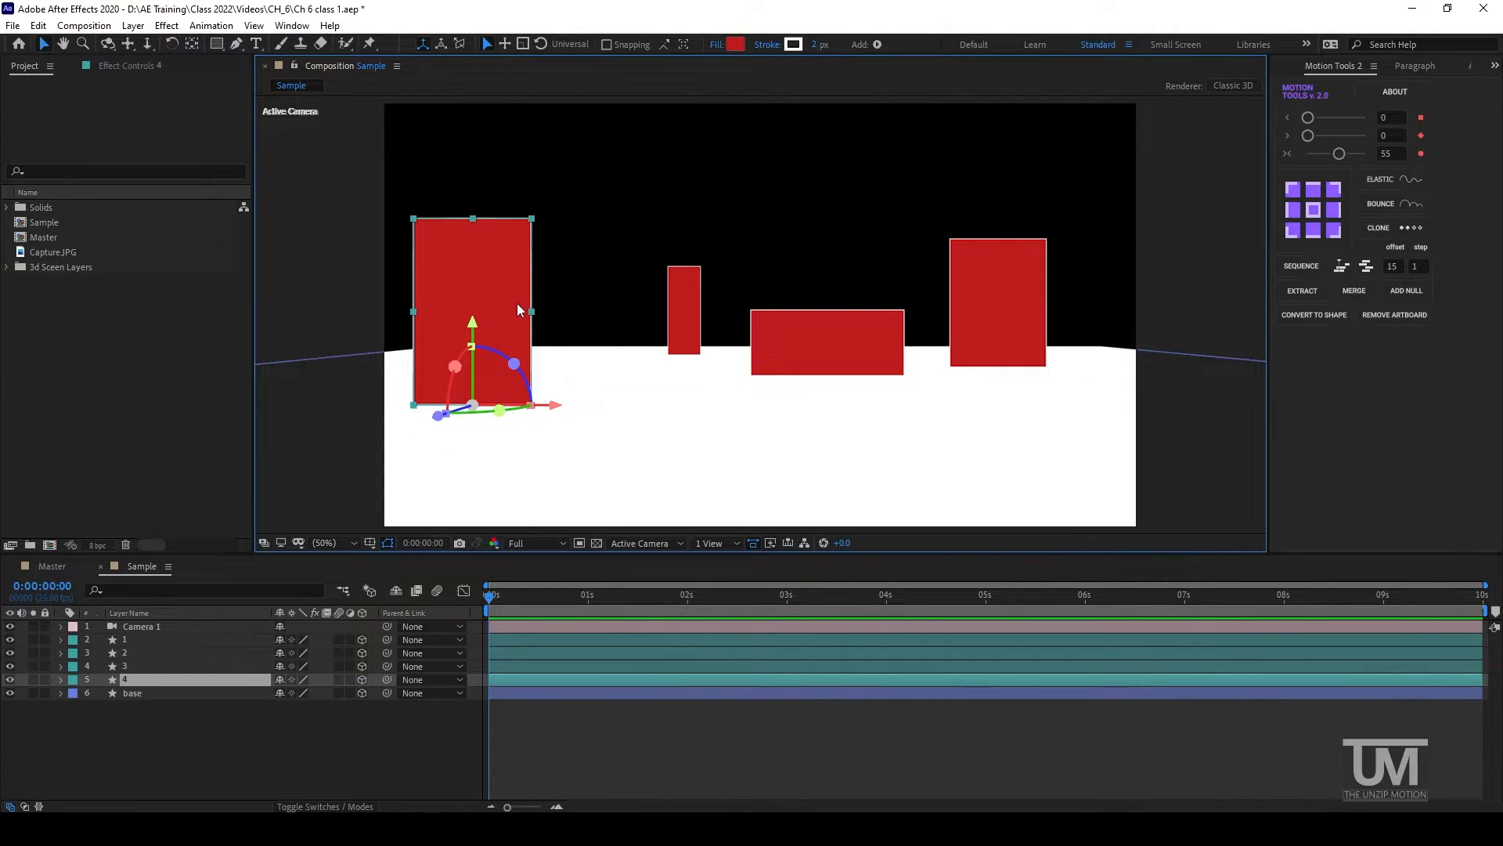
{"action": "left_click", "coordinate": [567, 228]}
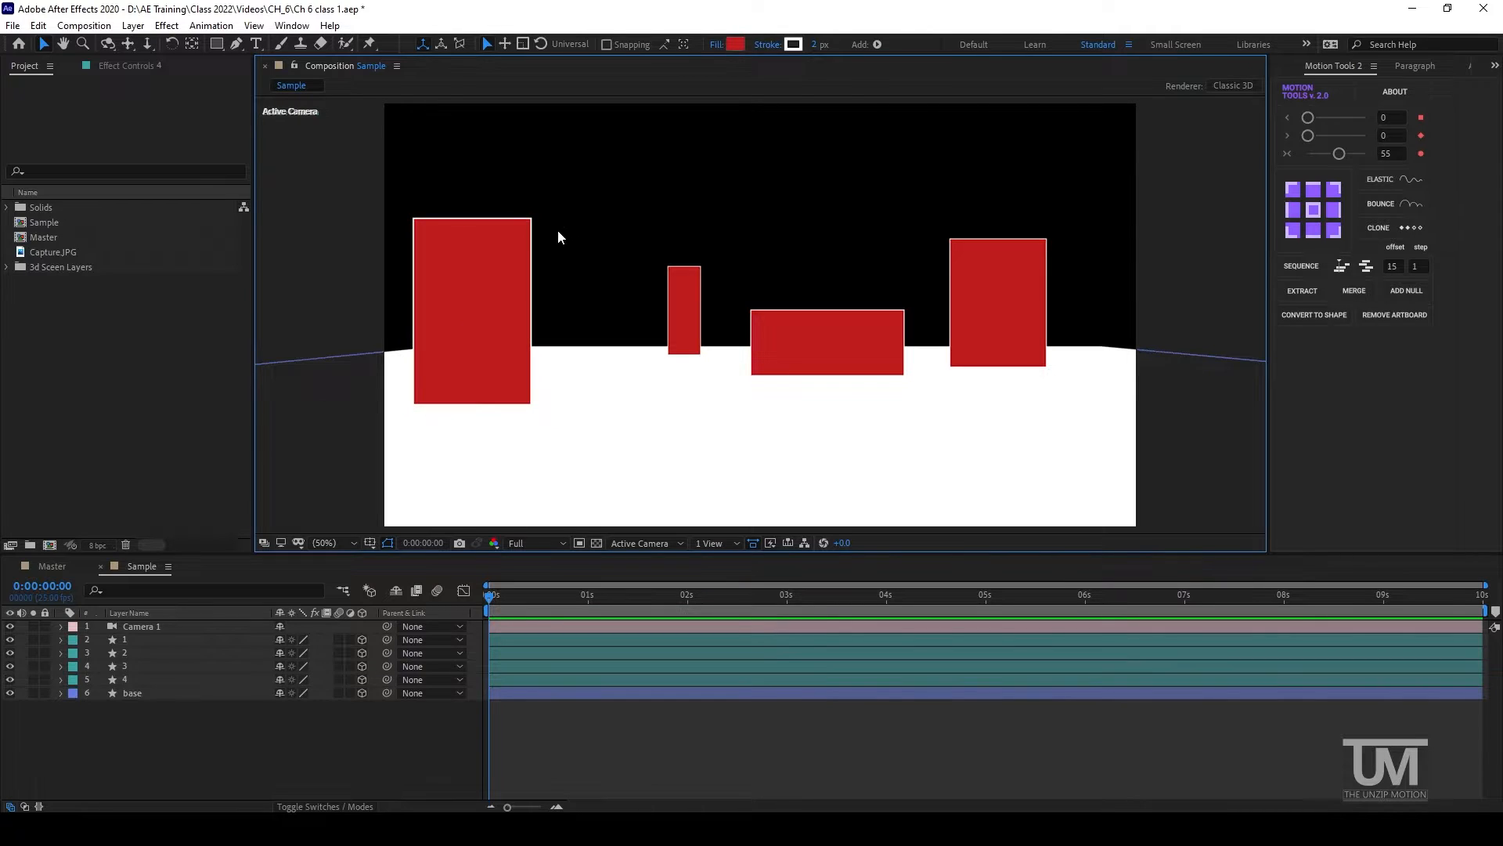
Delete the Camera 1 layer from the Sample composition.
{"action": "left_click", "coordinate": [510, 256]}
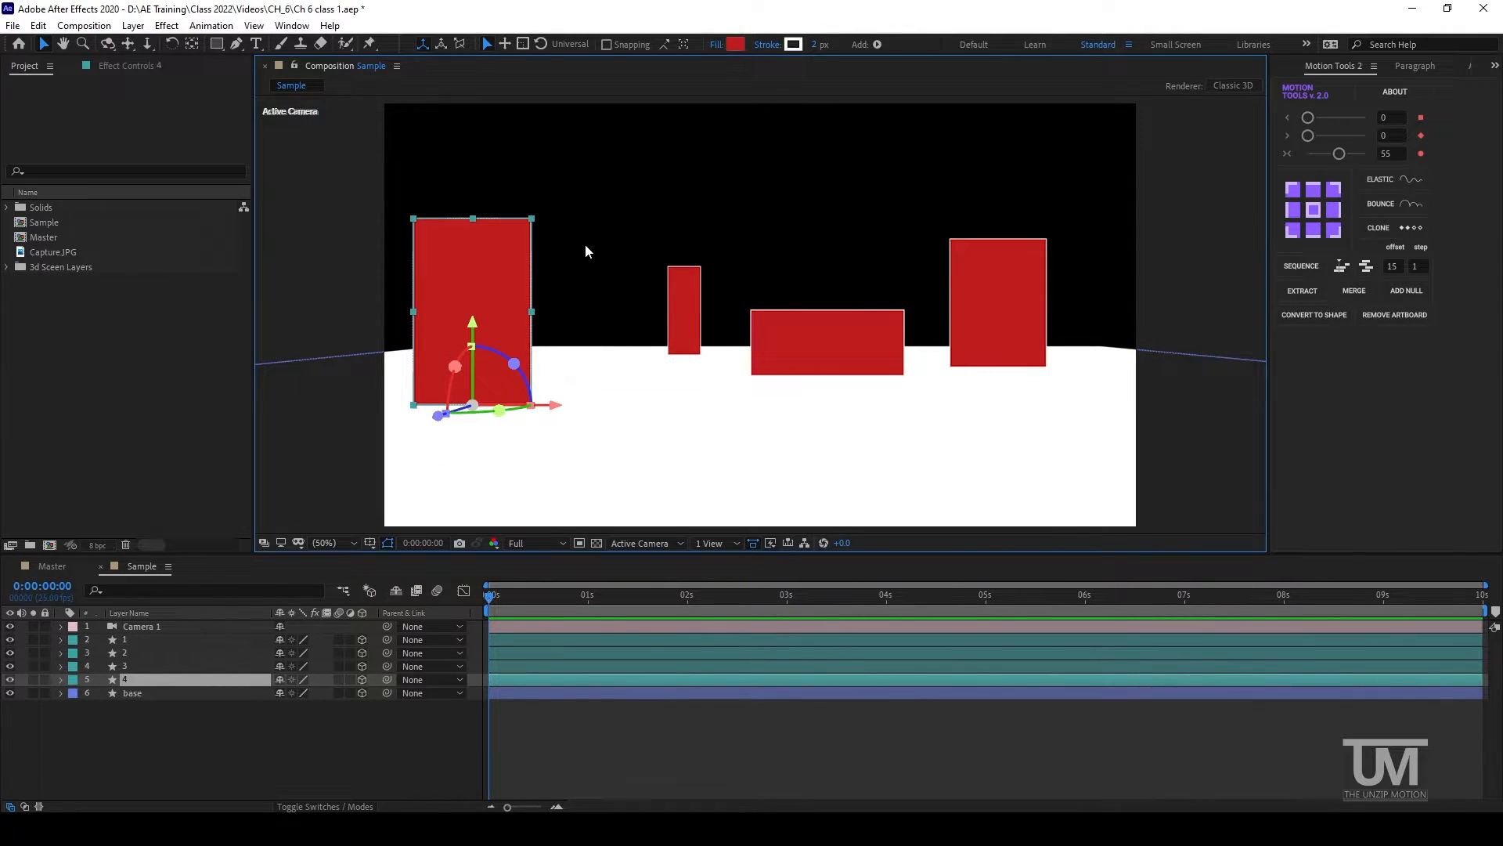
{"action": "left_click", "coordinate": [594, 297]}
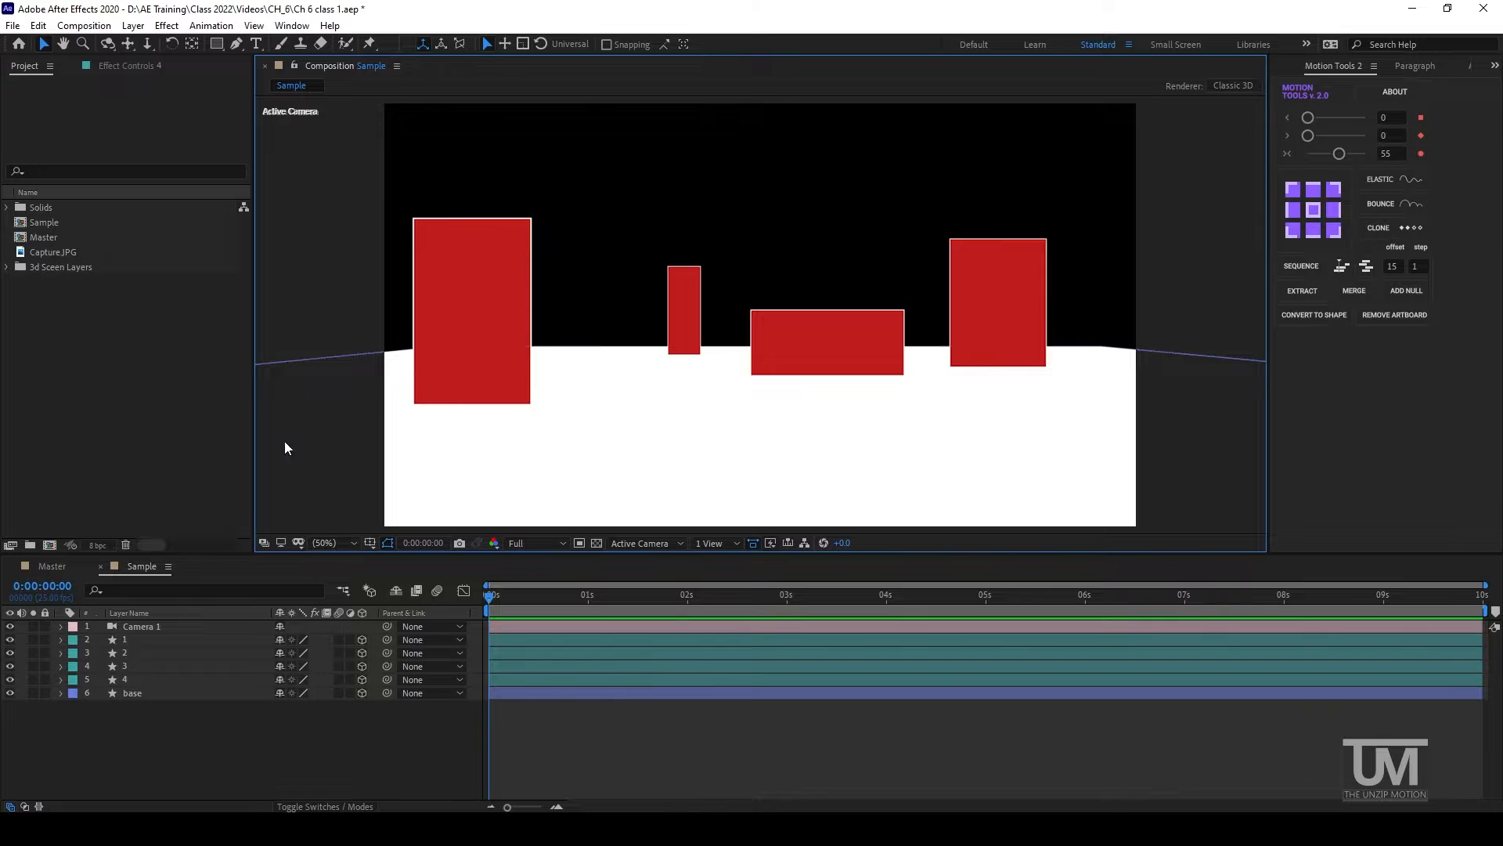
{"action": "left_click", "coordinate": [153, 628]}
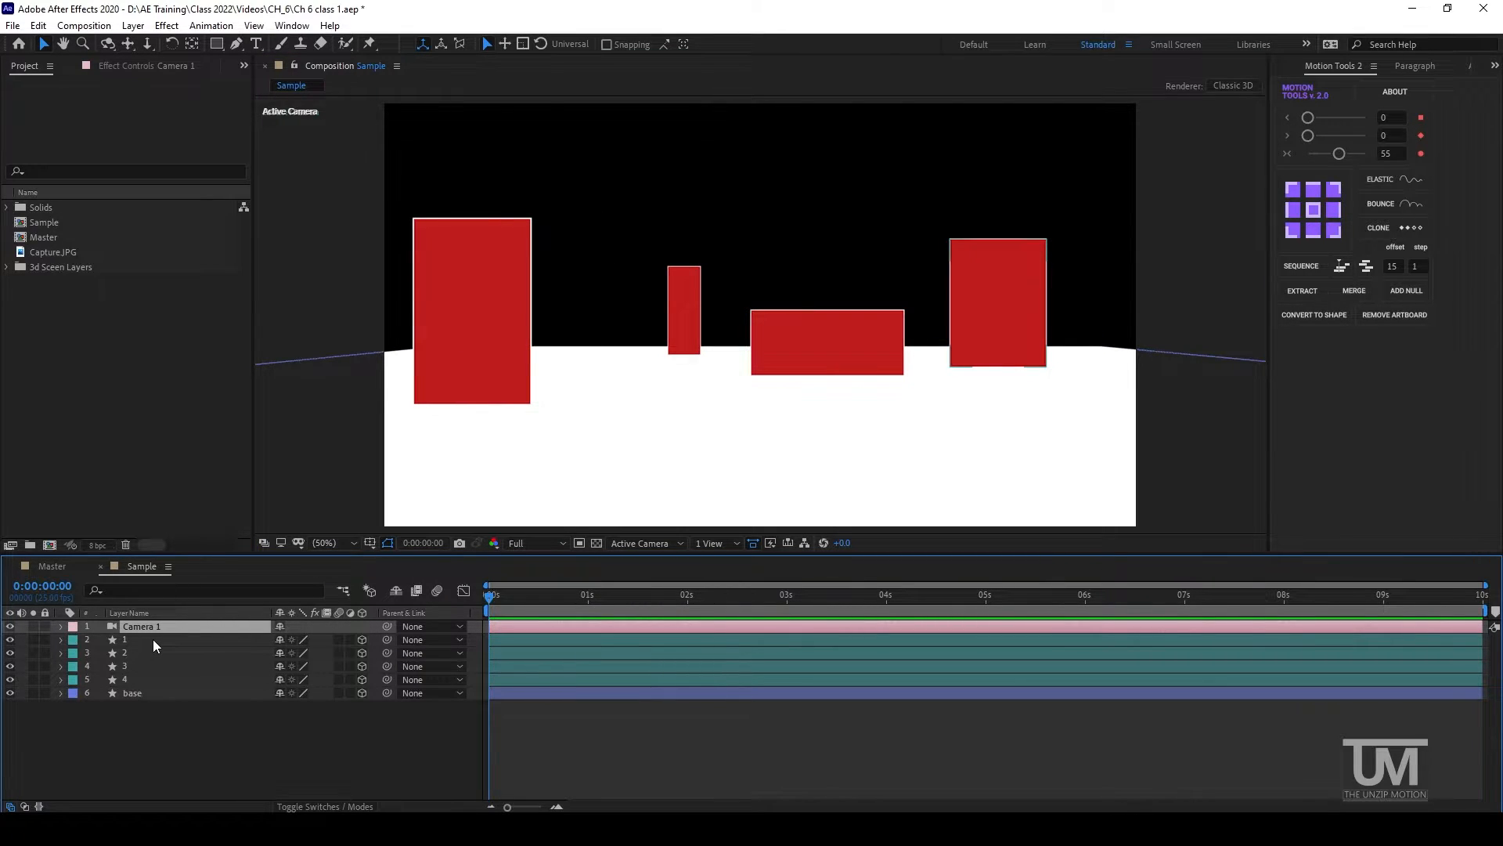
{"action": "key", "text": "Delete"}
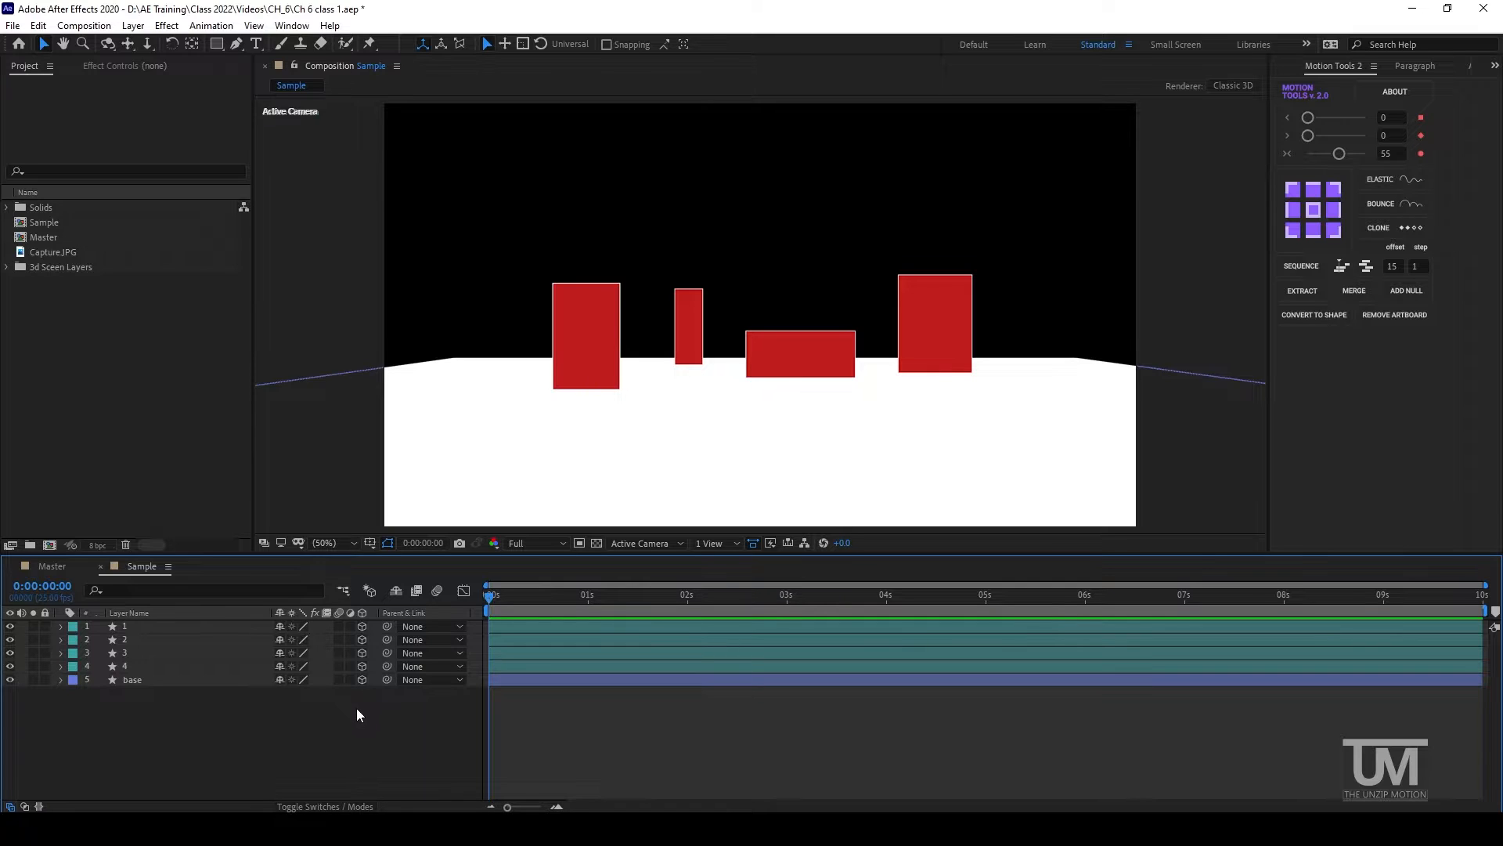
Create a new two-node camera with the 35mm preset, named Camera 1.
{"action": "key", "text": "ctrl+alt+shift+c"}
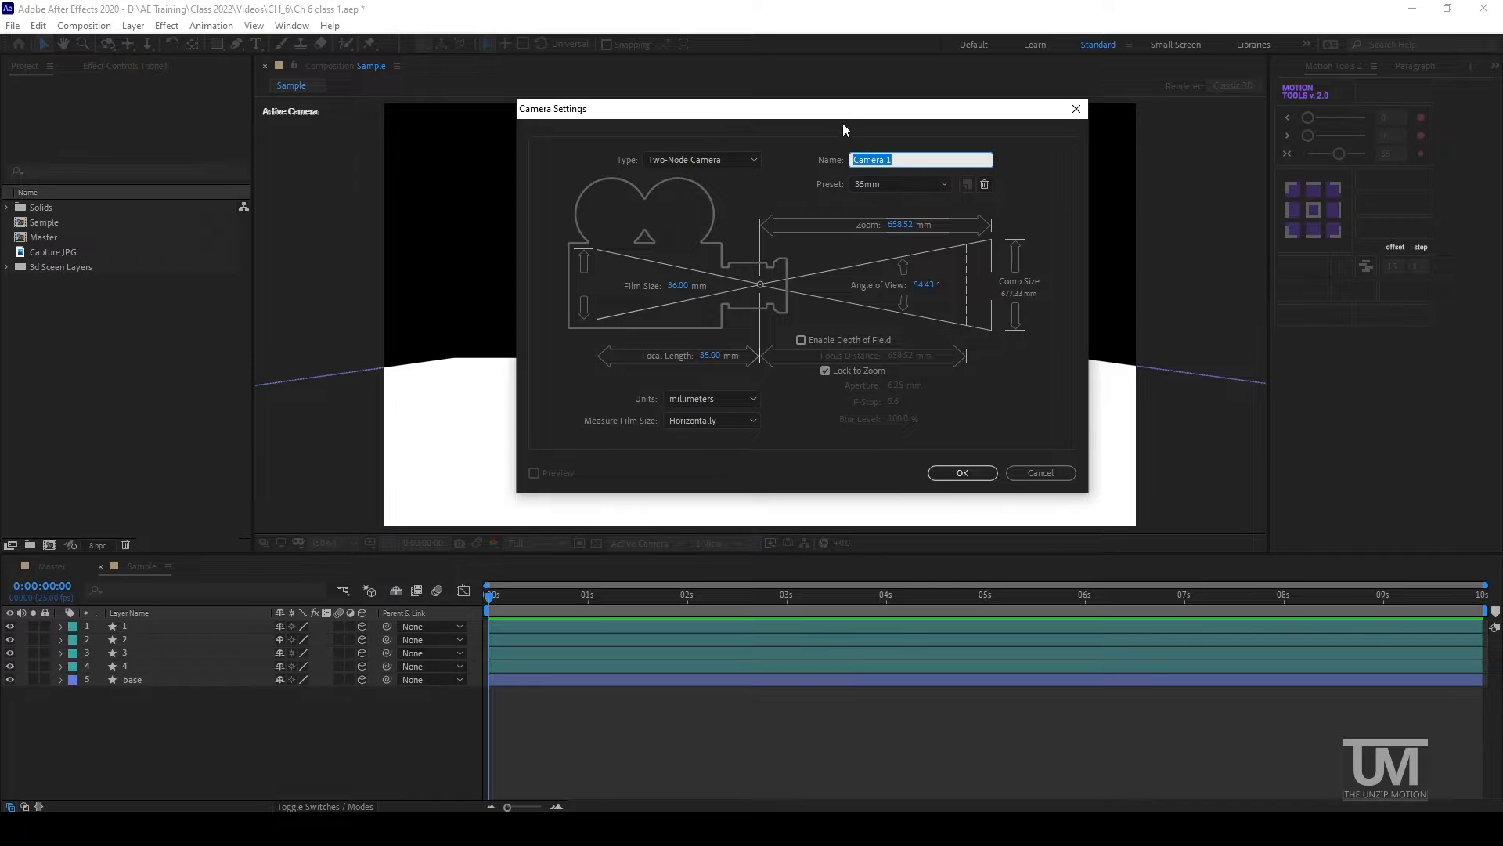
{"action": "left_click_drag", "start_coordinate": [834, 108], "coordinate": [1078, 99]}
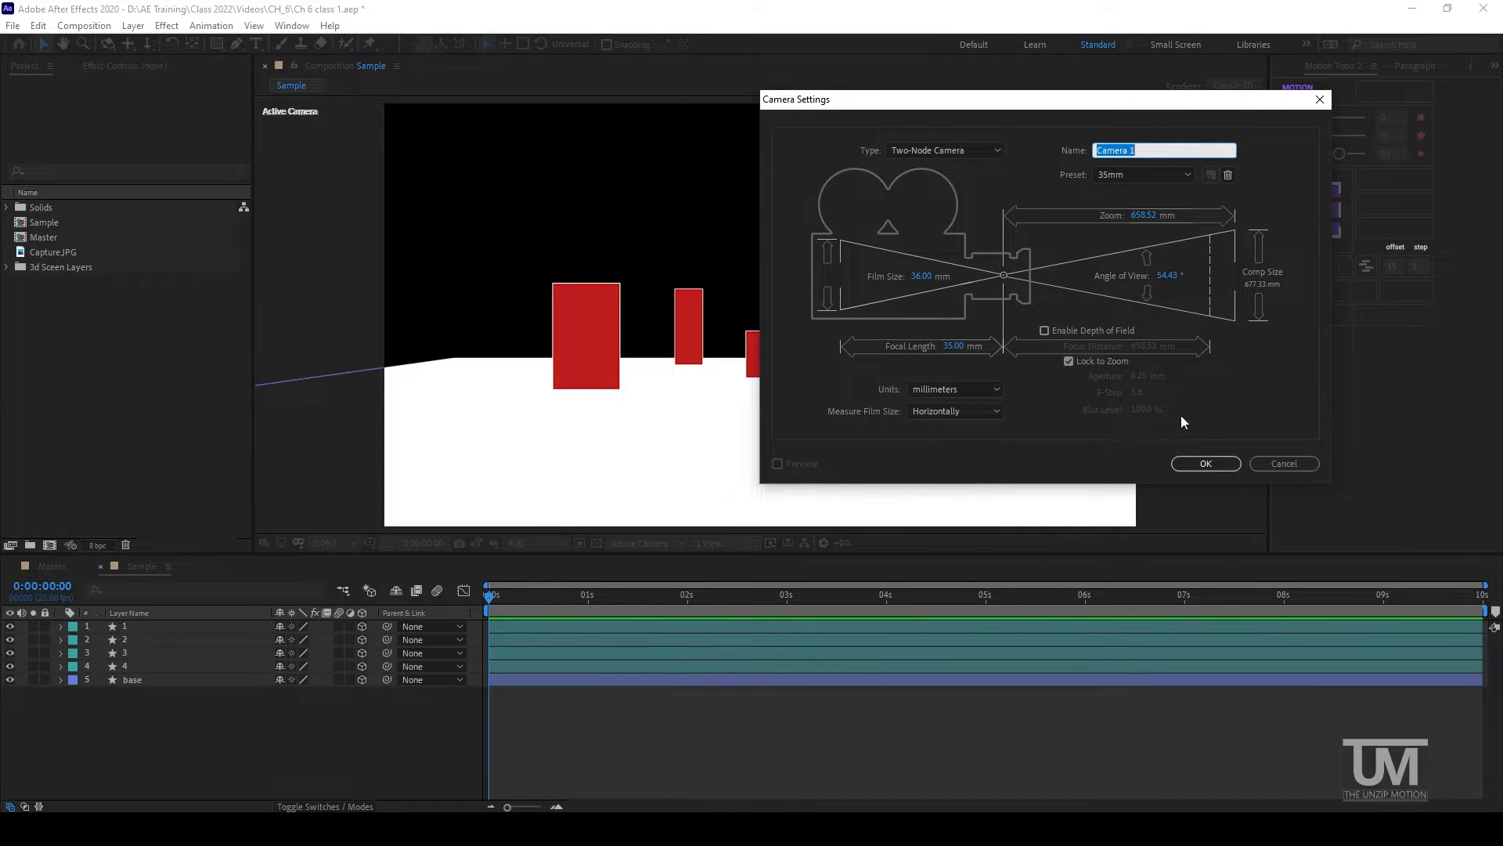
{"action": "left_click", "coordinate": [1206, 463]}
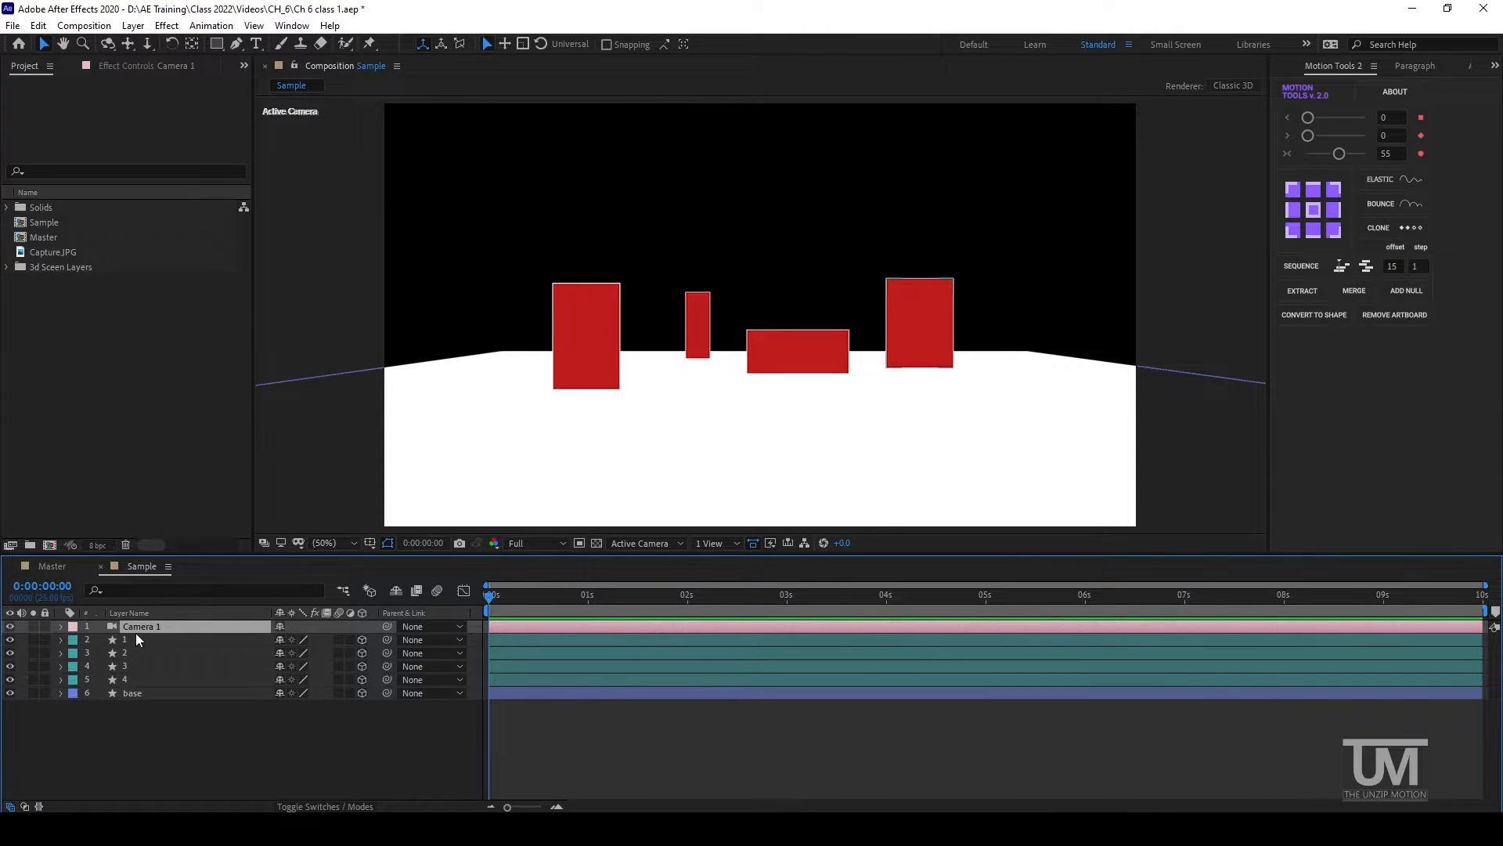
{"action": "left_click", "coordinate": [342, 345]}
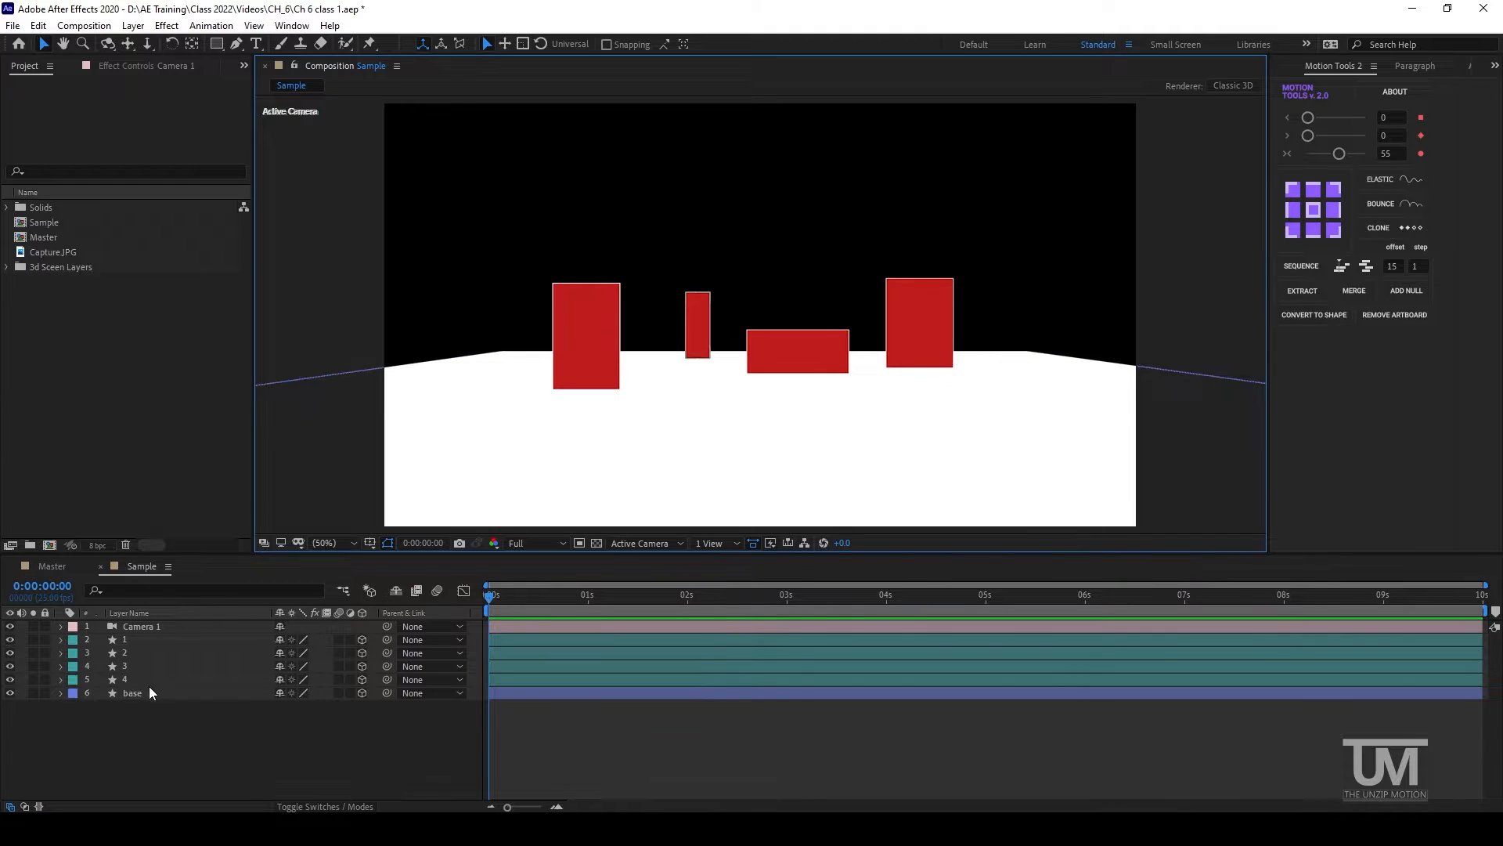
Add a null object, make it a 3D layer and parent Camera 1 to it.
{"action": "left_click", "coordinate": [166, 717]}
{"action": "key", "text": "ctrl+alt+shift+y"}
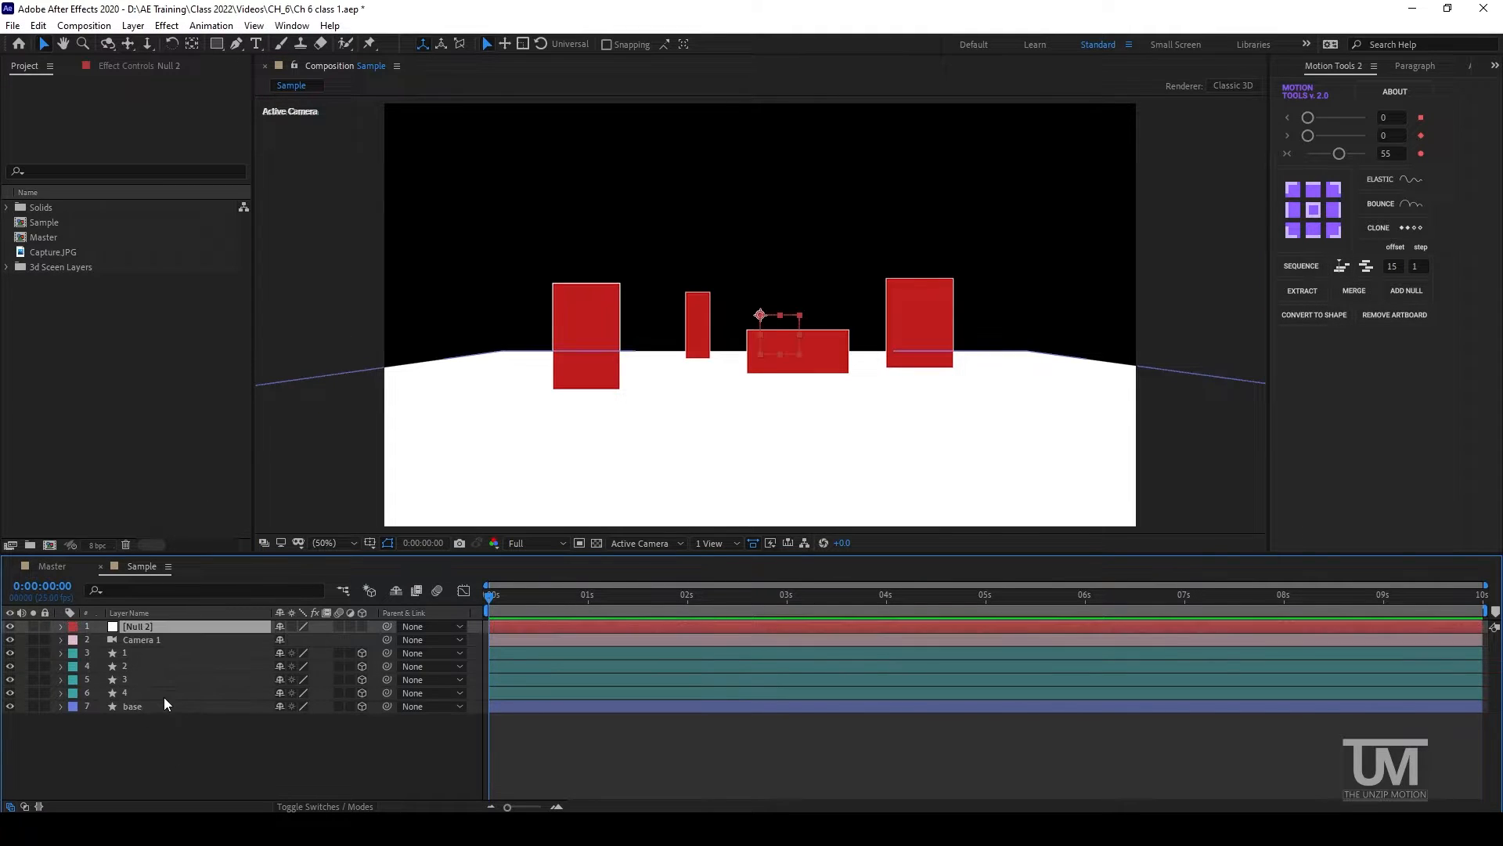
{"action": "left_click", "coordinate": [361, 627]}
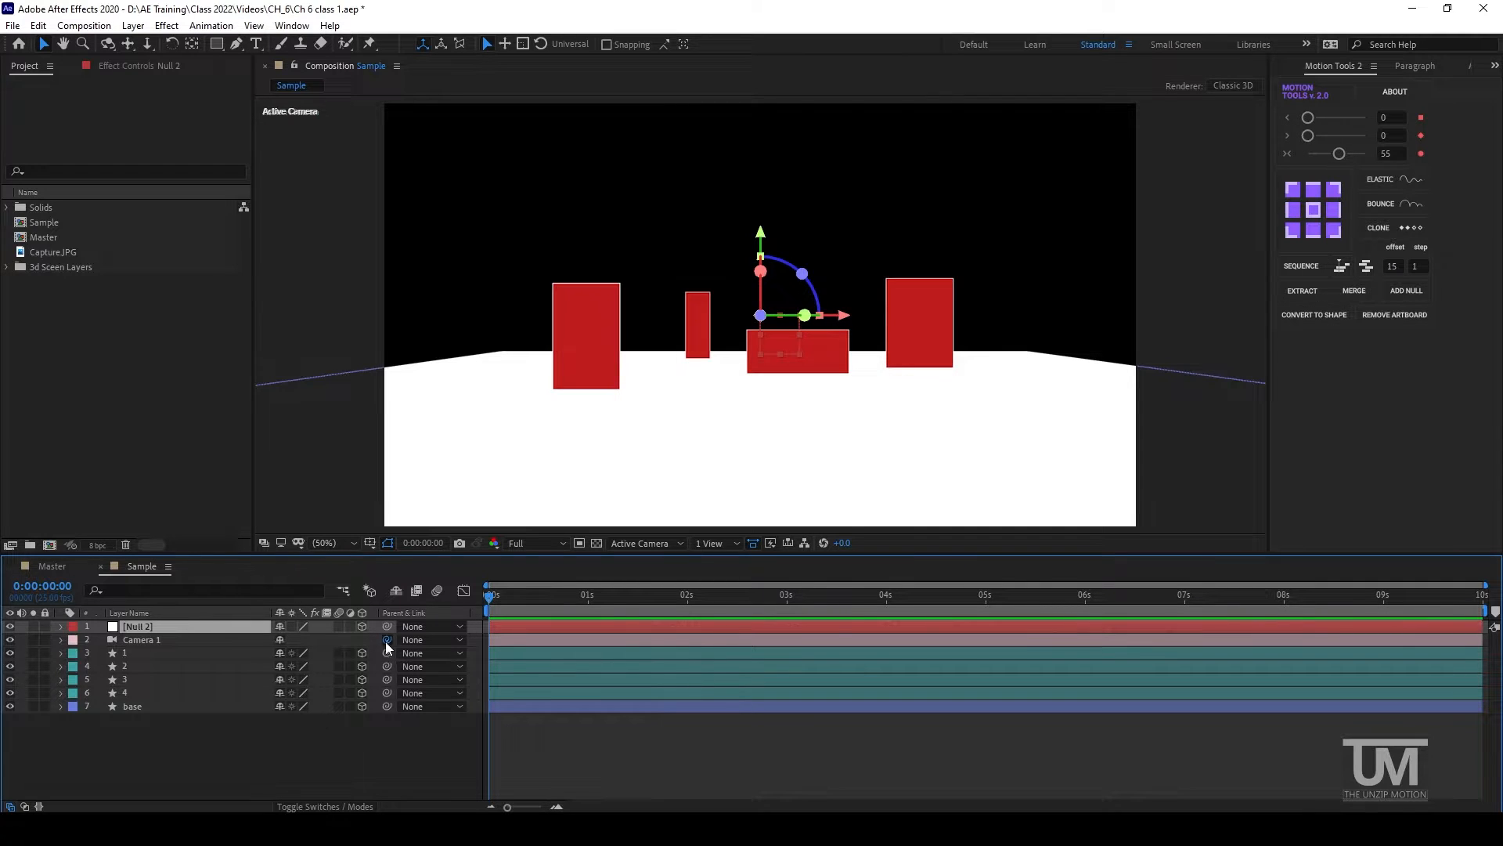
{"action": "left_click_drag", "start_coordinate": [387, 640], "coordinate": [214, 628]}
Try tilting the camera by changing the null's X Rotation, and undo the change.
{"action": "key", "text": "r"}
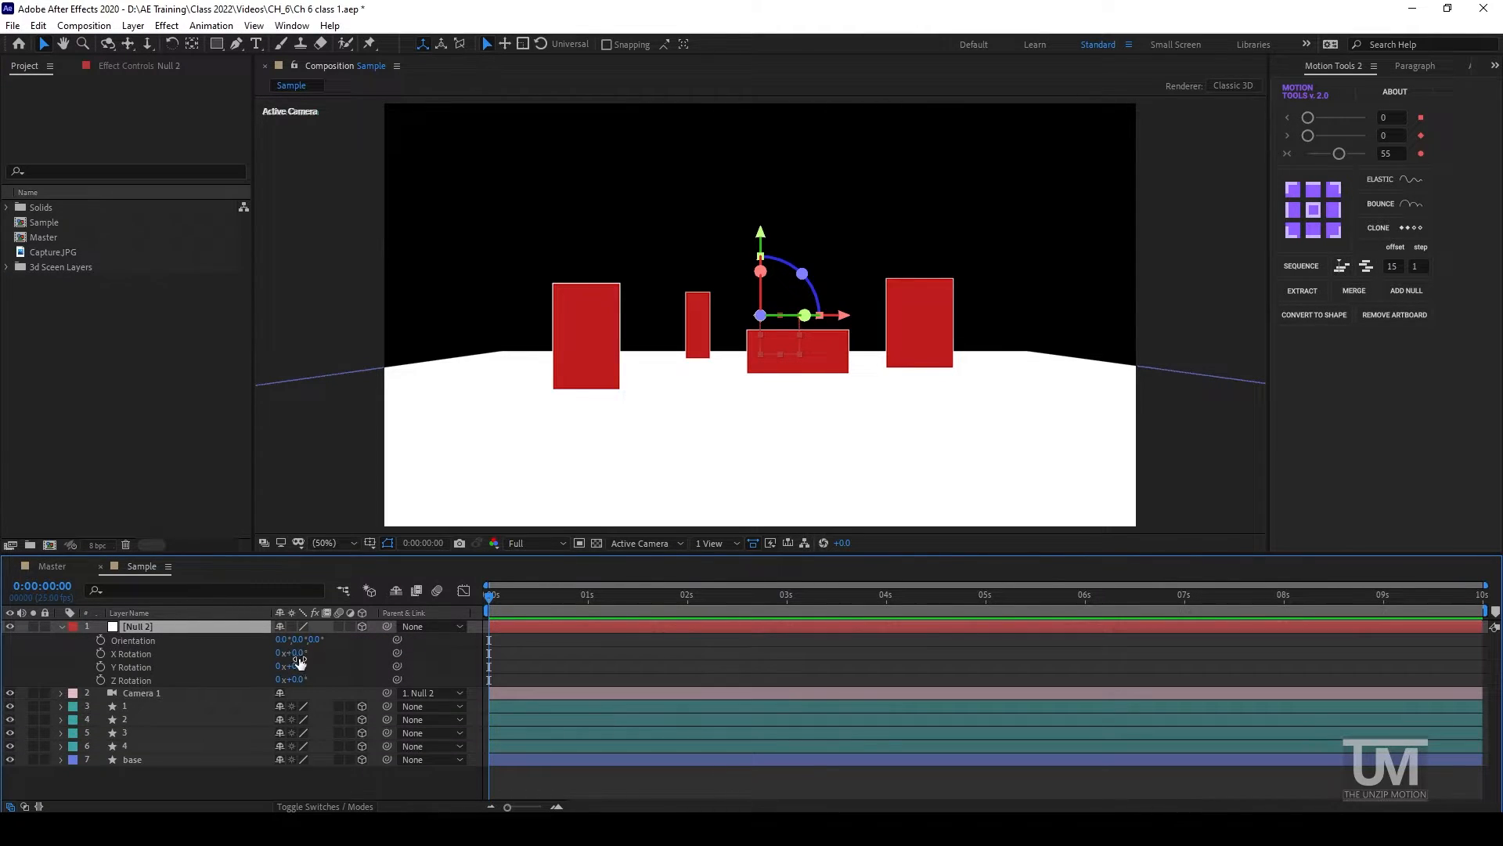
{"action": "left_click_drag", "start_coordinate": [298, 655], "coordinate": [306, 708]}
{"action": "key", "text": "ctrl+z"}
{"action": "left_click", "coordinate": [60, 627]}
Switch to the 2 Views - Horizontal layout and frame the whole base in the Top view.
{"action": "left_click", "coordinate": [722, 543]}
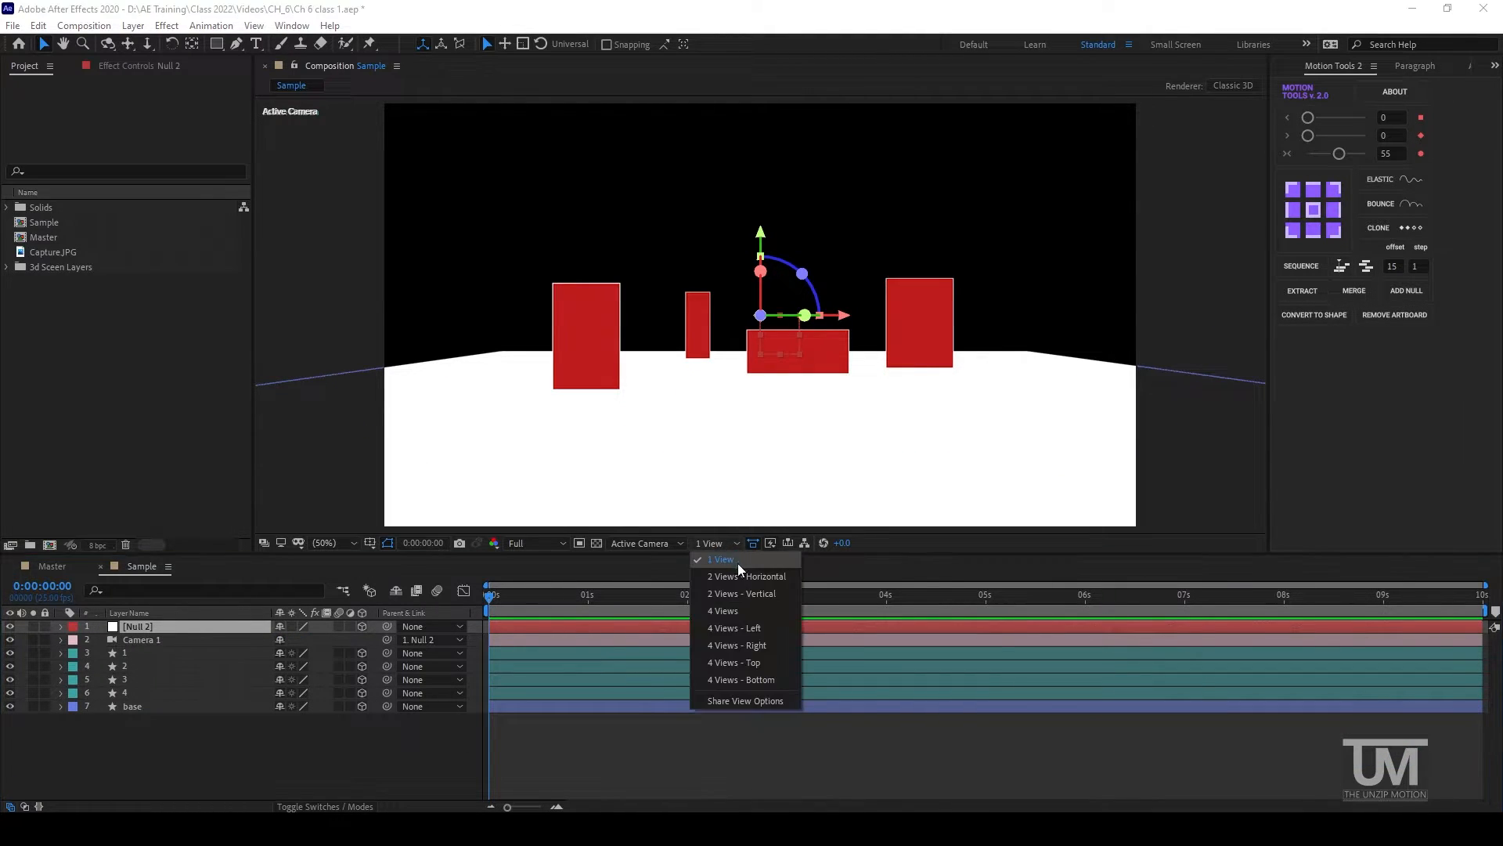
{"action": "left_click", "coordinate": [745, 581]}
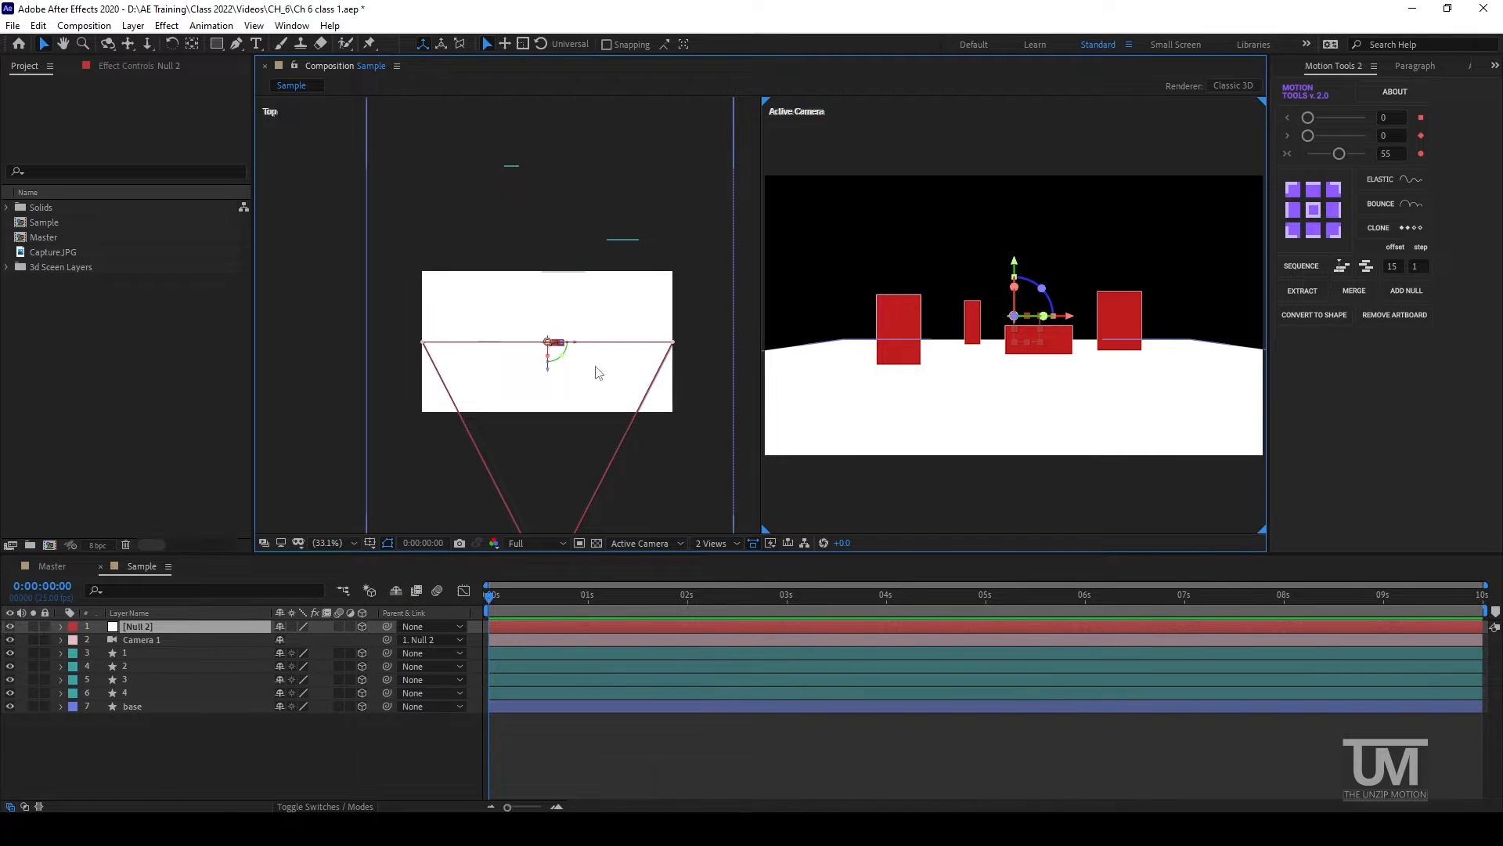
{"action": "key", "text": "h"}
{"action": "scroll", "coordinate": [689, 235], "scroll_direction": "down", "scroll_amount": 2}
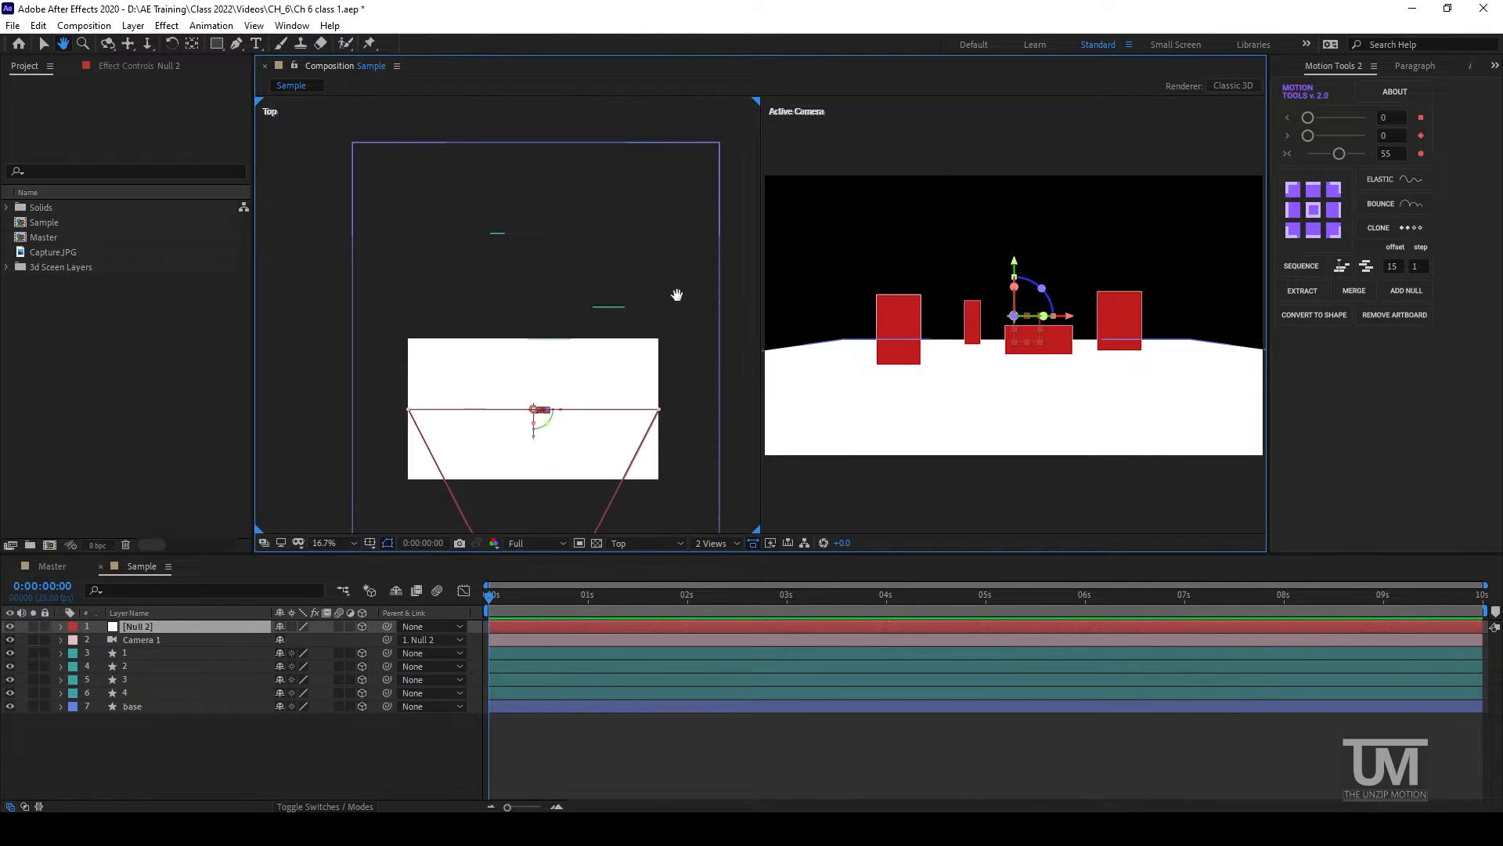
{"action": "key", "text": "v"}
Keyframe the null's Position at 0 seconds and again at 1 second, moved forward in the Top view to a Z of about 3378.
{"action": "left_click", "coordinate": [510, 627]}
{"action": "key", "text": "p"}
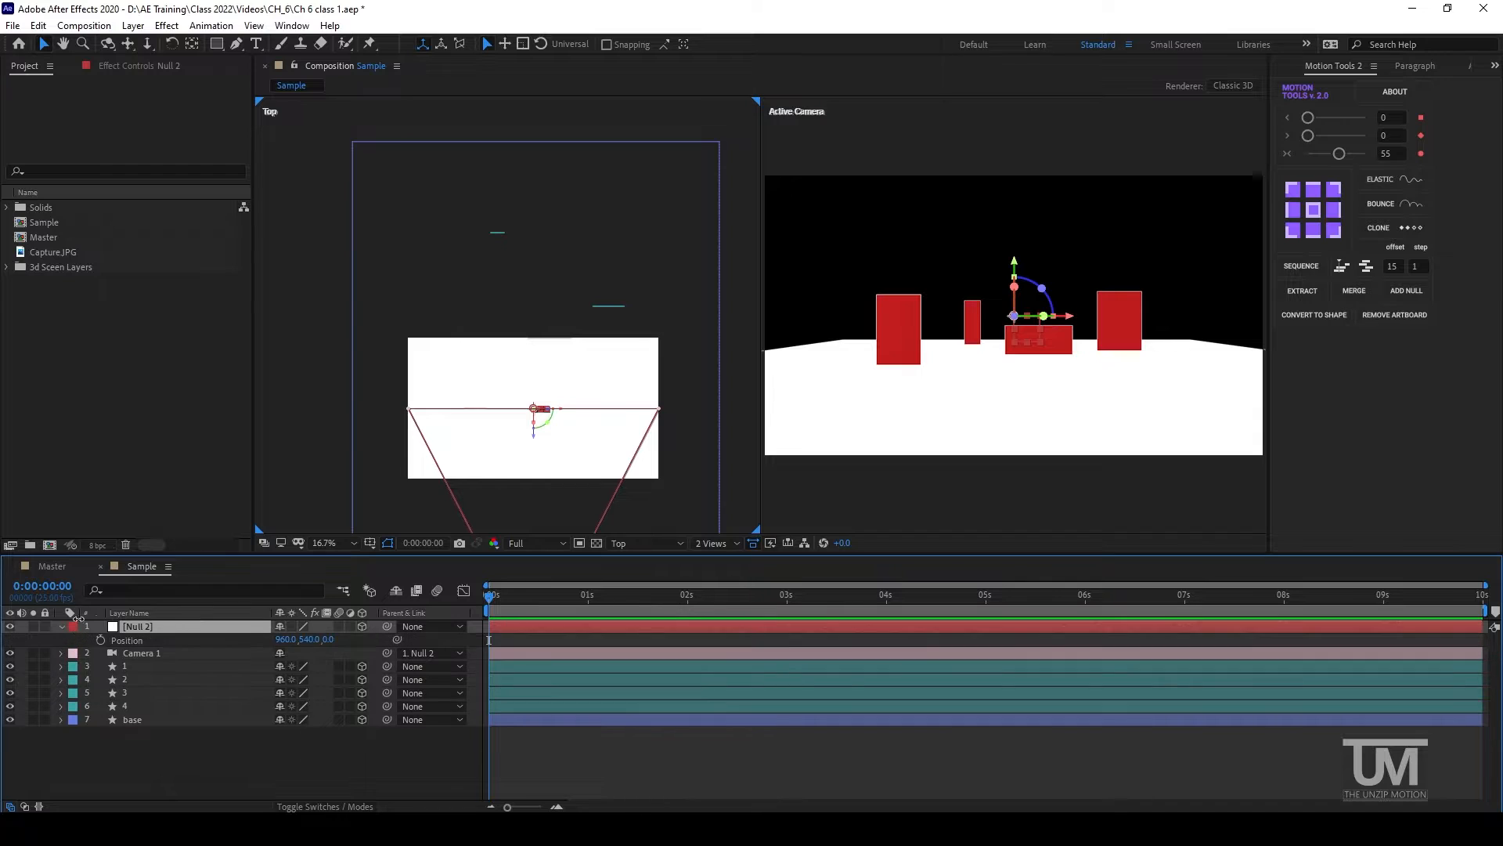
{"action": "left_click", "coordinate": [101, 640]}
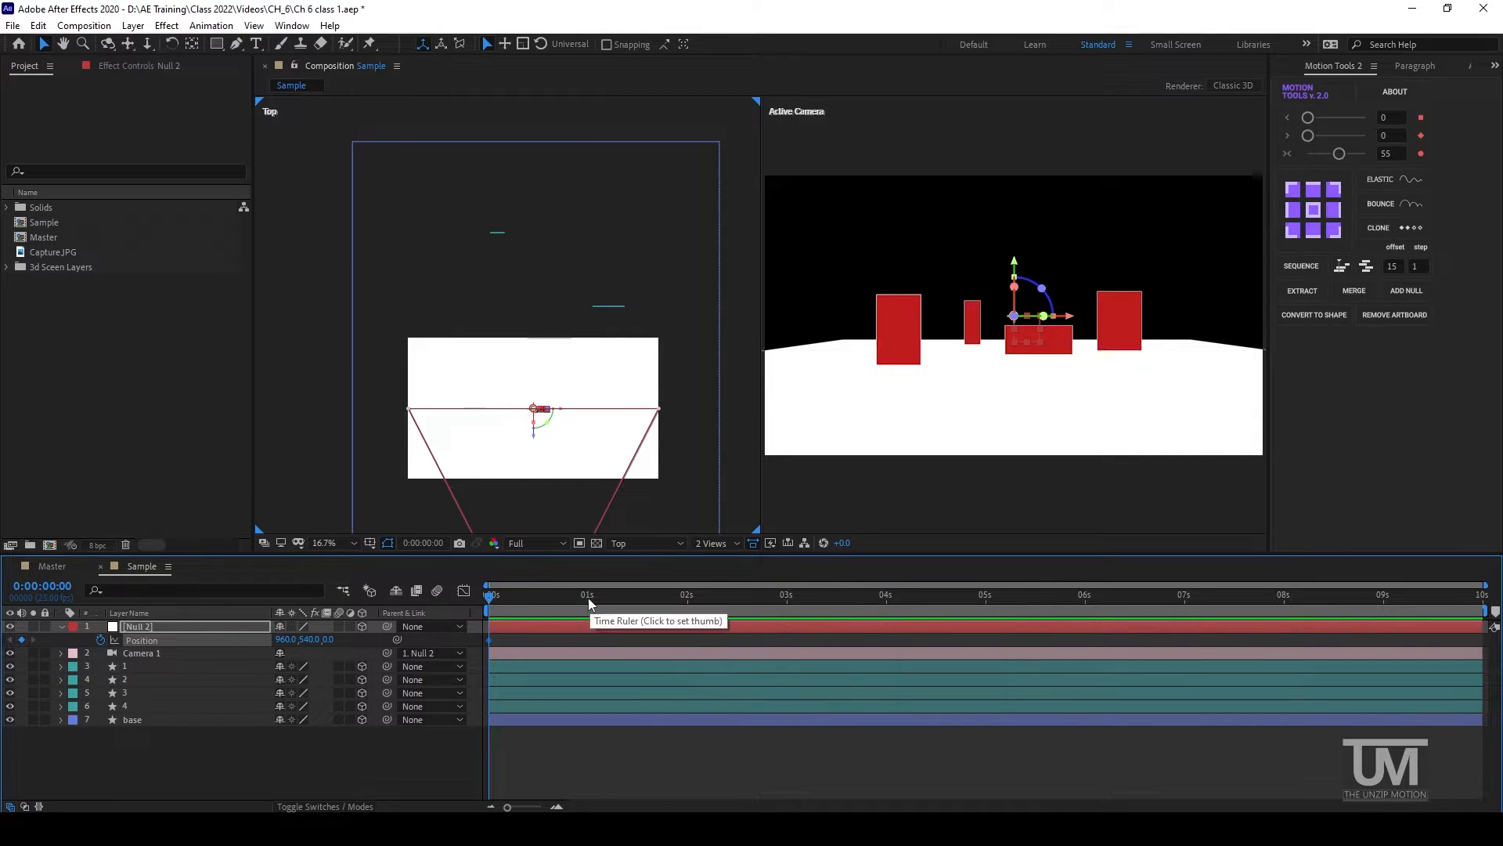
{"action": "left_click", "coordinate": [589, 598]}
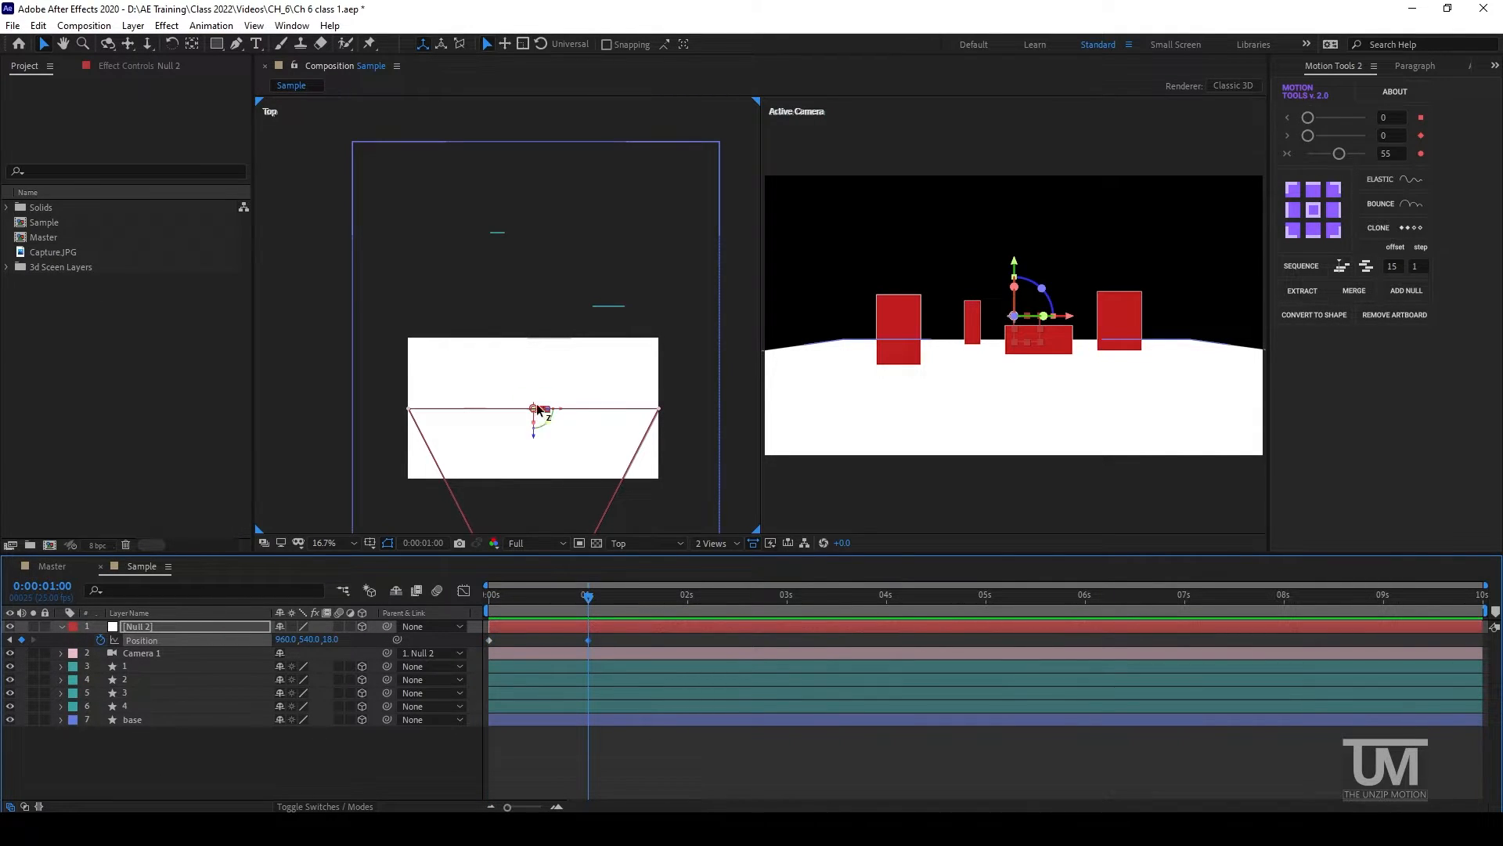
{"action": "left_click_drag", "start_coordinate": [539, 418], "coordinate": [553, 155]}
{"action": "left_click_drag", "start_coordinate": [548, 155], "coordinate": [554, 59]}
{"action": "key", "text": "u"}
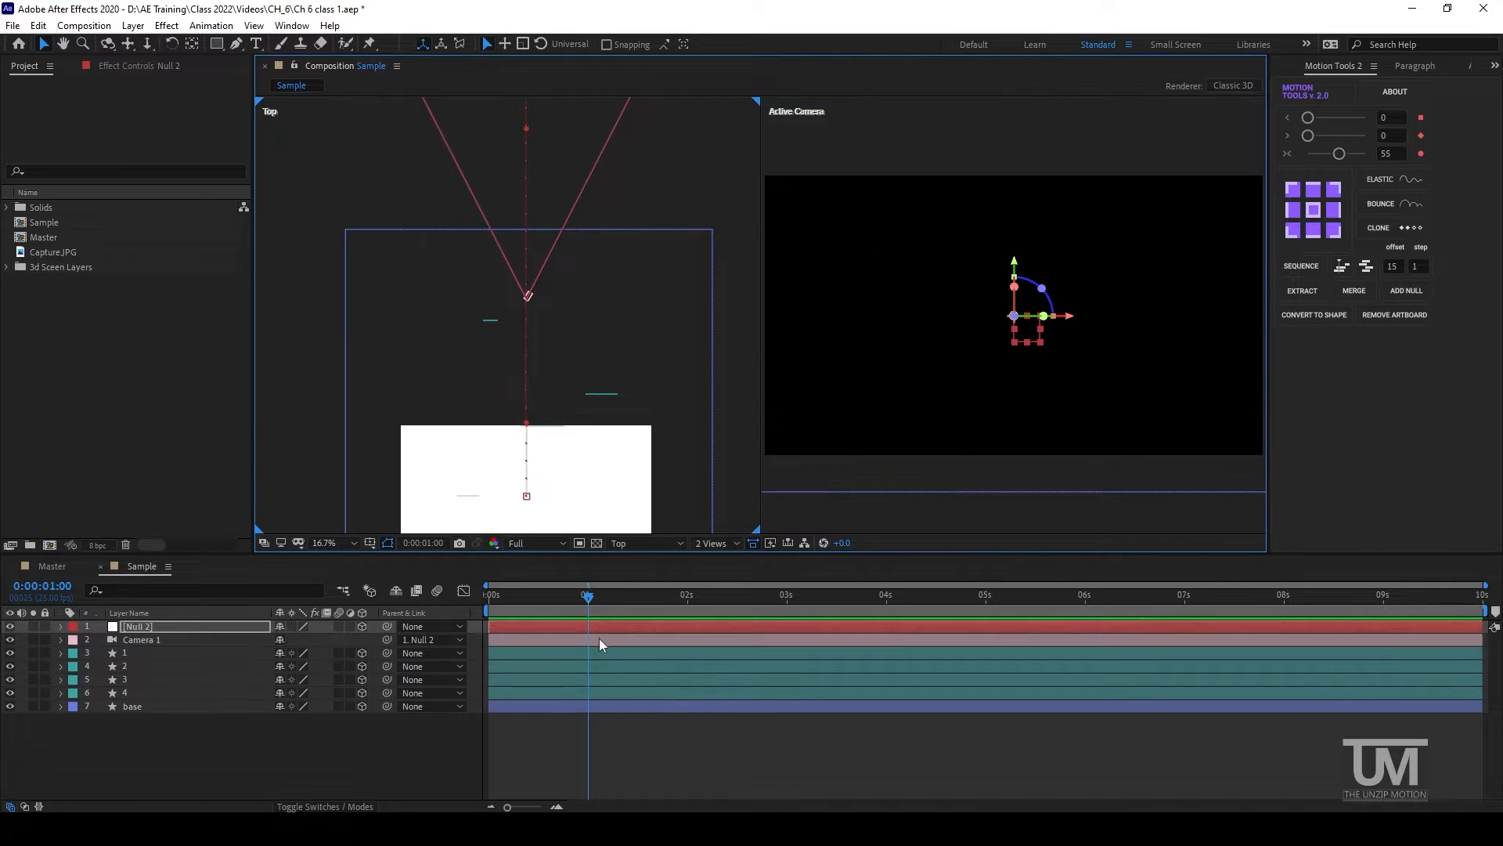
End the work area at 1 second and preview the camera move in a single Active Camera view.
{"action": "left_click", "coordinate": [604, 629]}
{"action": "key", "text": "p"}
{"action": "key", "text": "n"}
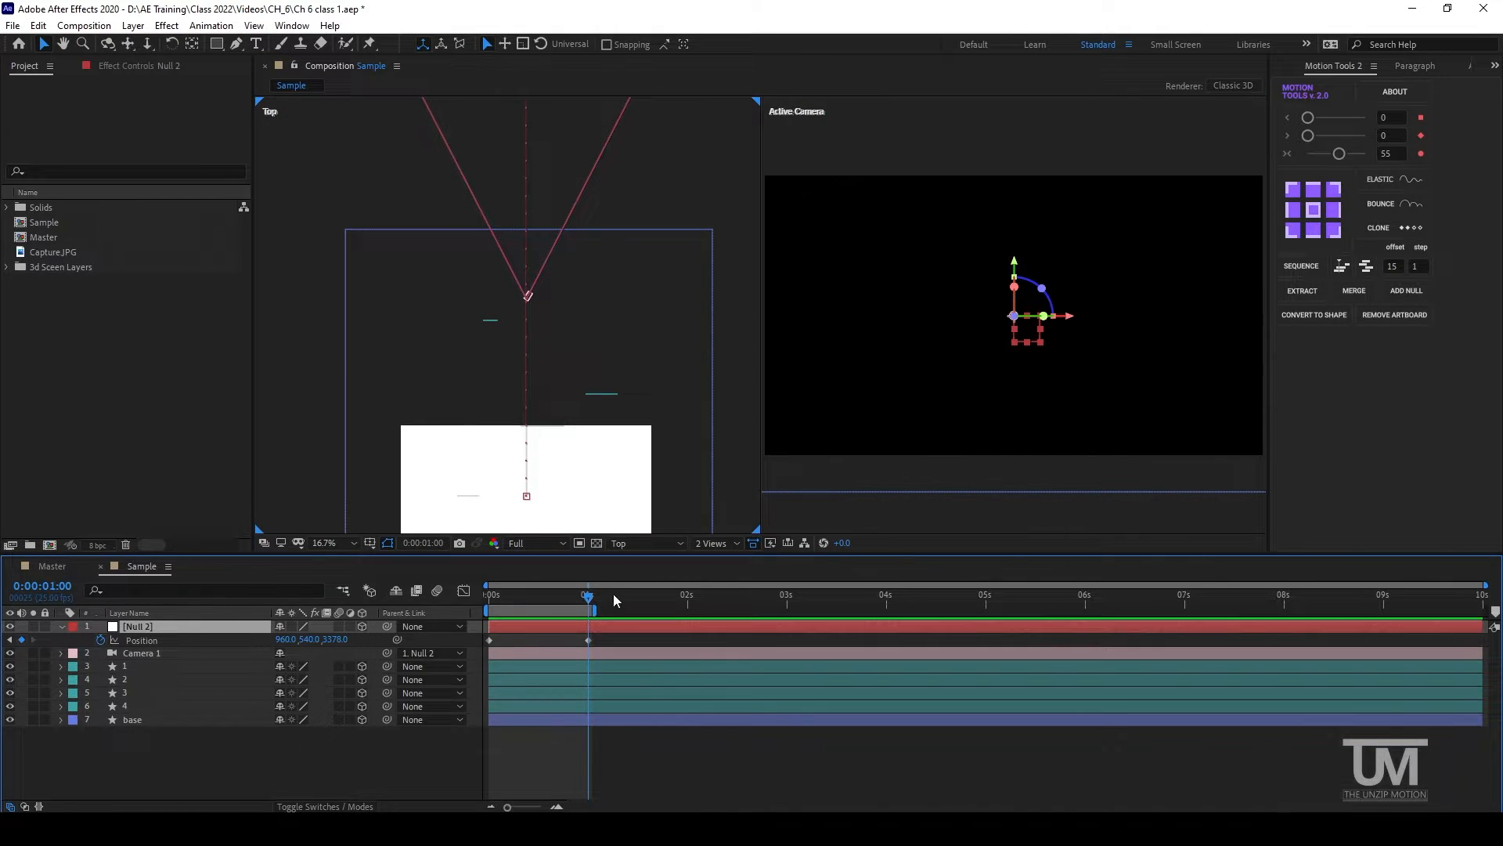
{"action": "left_click", "coordinate": [710, 546]}
{"action": "left_click", "coordinate": [724, 561]}
{"action": "key", "text": "space"}
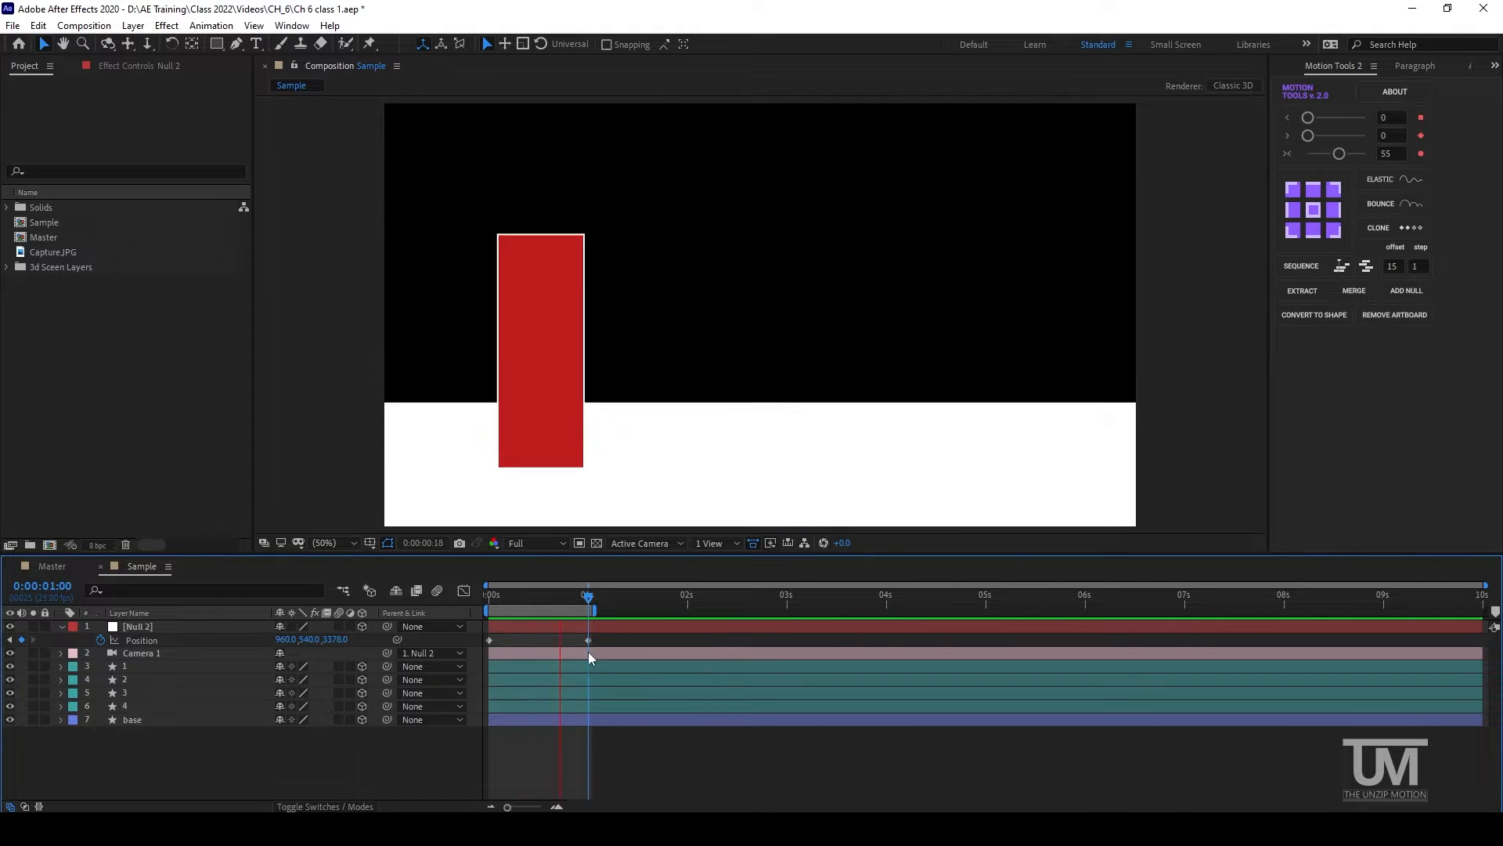
Slow the camera move by shifting the null's end keyframe to 2 seconds, extend the work area to match, and preview it.
{"action": "left_click", "coordinate": [589, 641]}
{"action": "left_click_drag", "start_coordinate": [591, 639], "coordinate": [692, 640]}
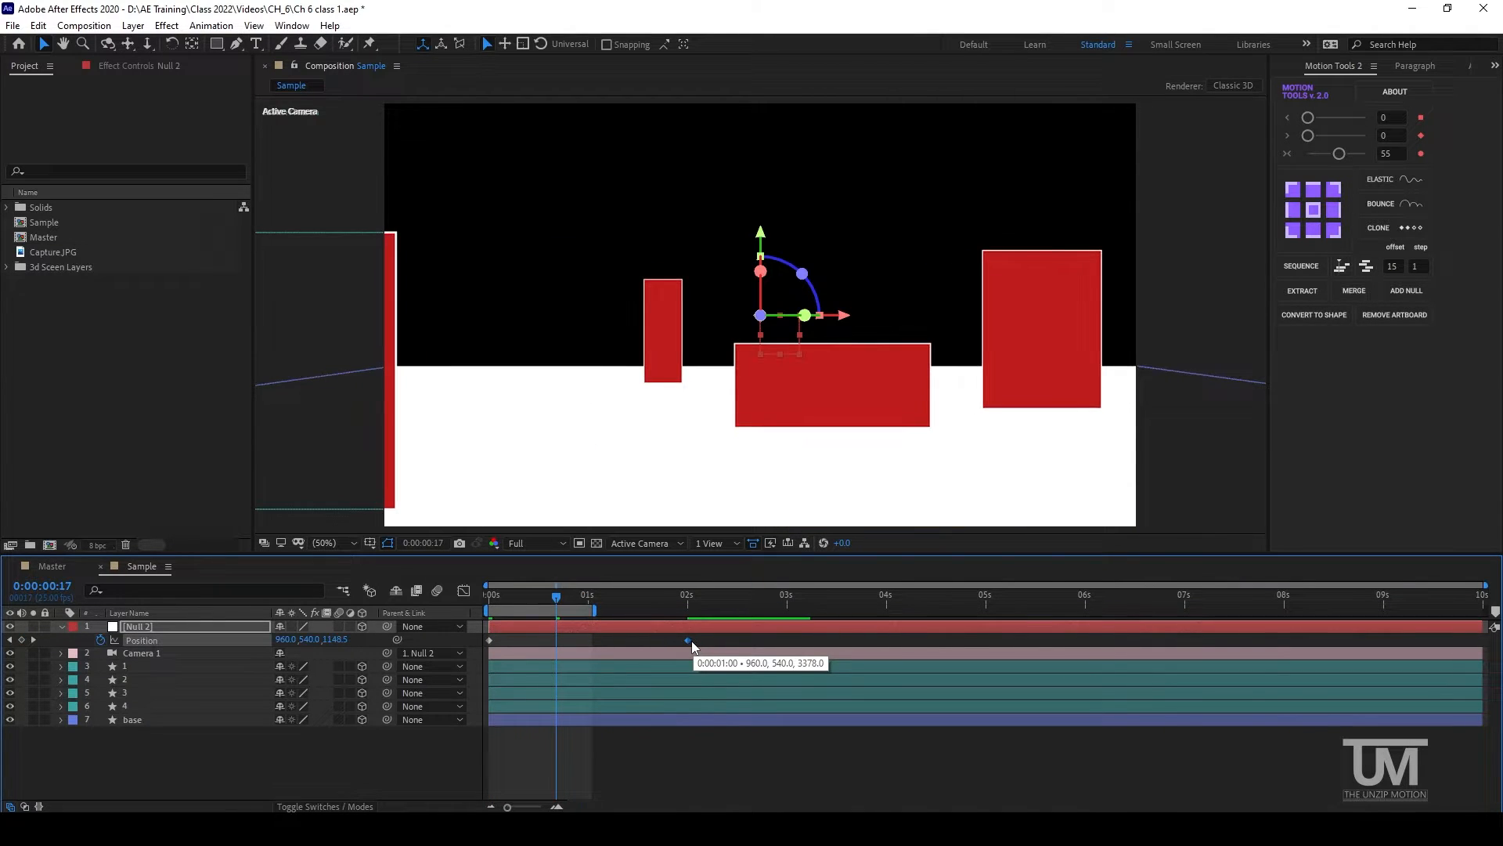
{"action": "left_click_drag", "start_coordinate": [594, 610], "coordinate": [700, 609]}
{"action": "key", "text": "space"}
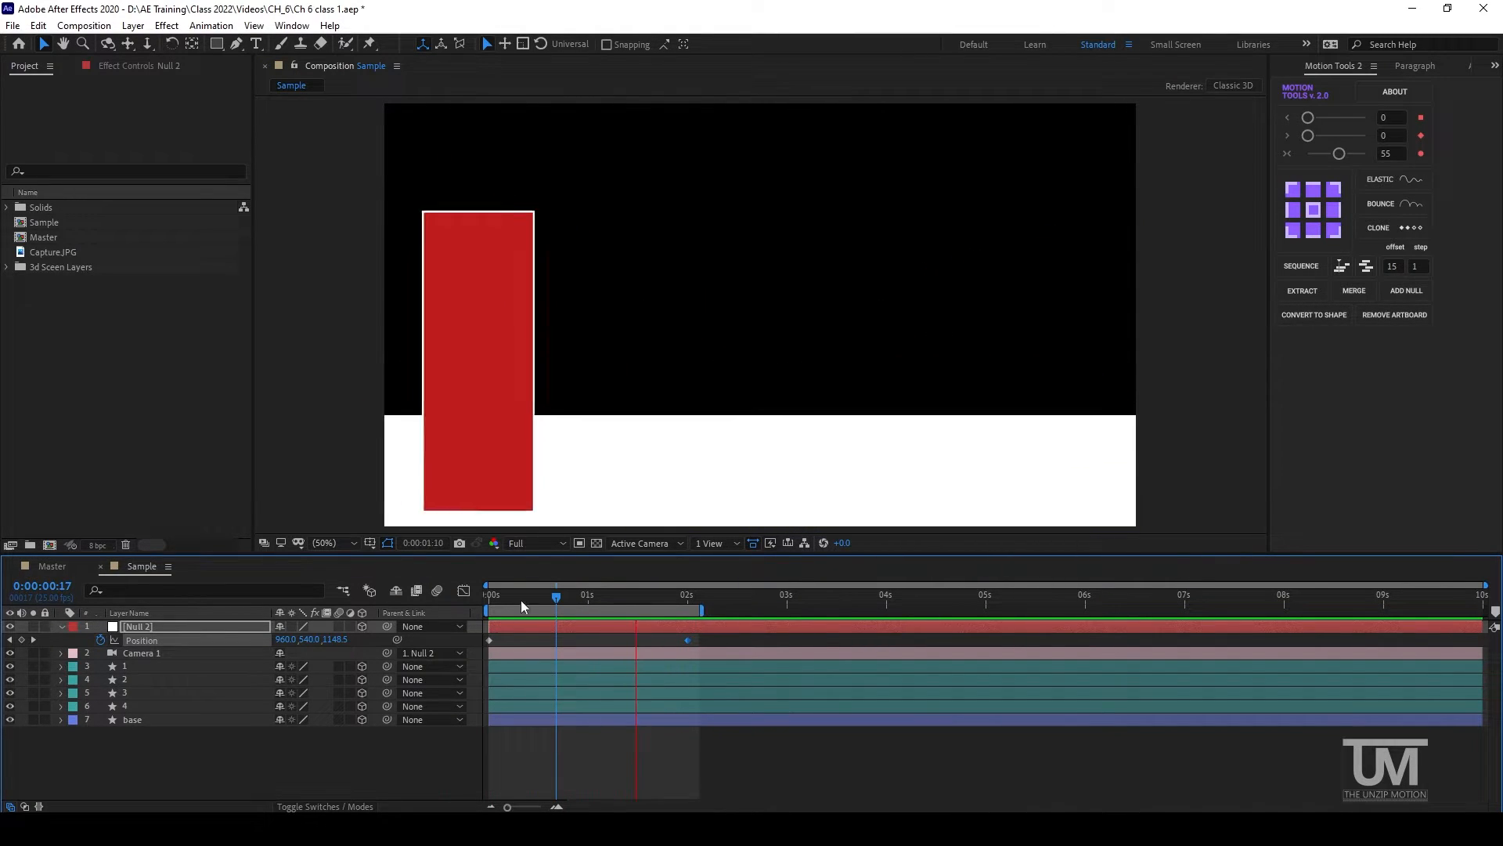
{"action": "key", "text": "space"}
{"action": "left_click", "coordinate": [487, 604]}
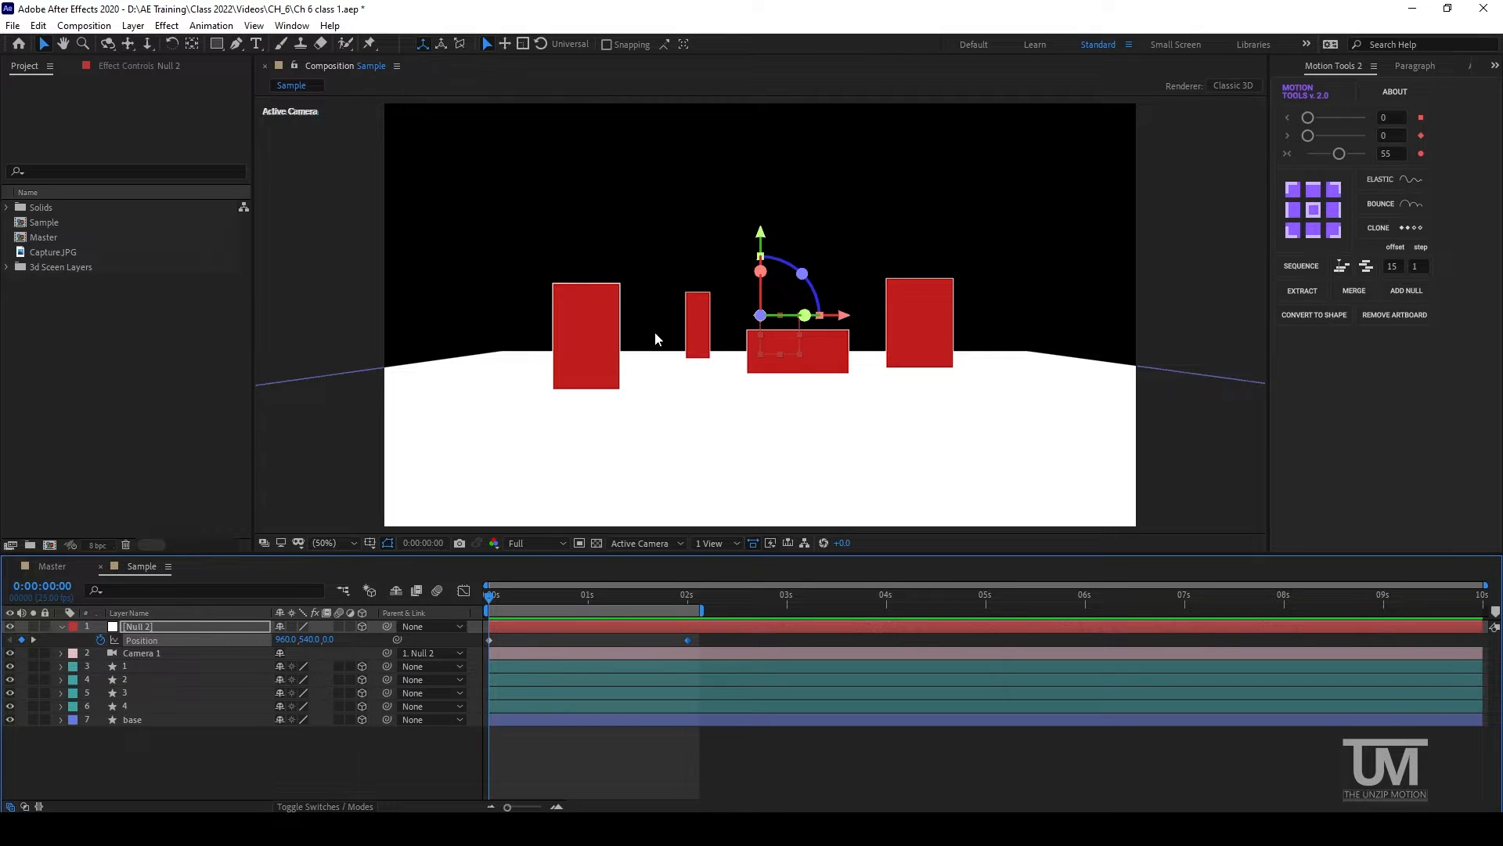
Return to the side-by-side Top and Active Camera views and lock the base layer.
{"action": "left_click", "coordinate": [716, 543]}
{"action": "left_click", "coordinate": [736, 607]}
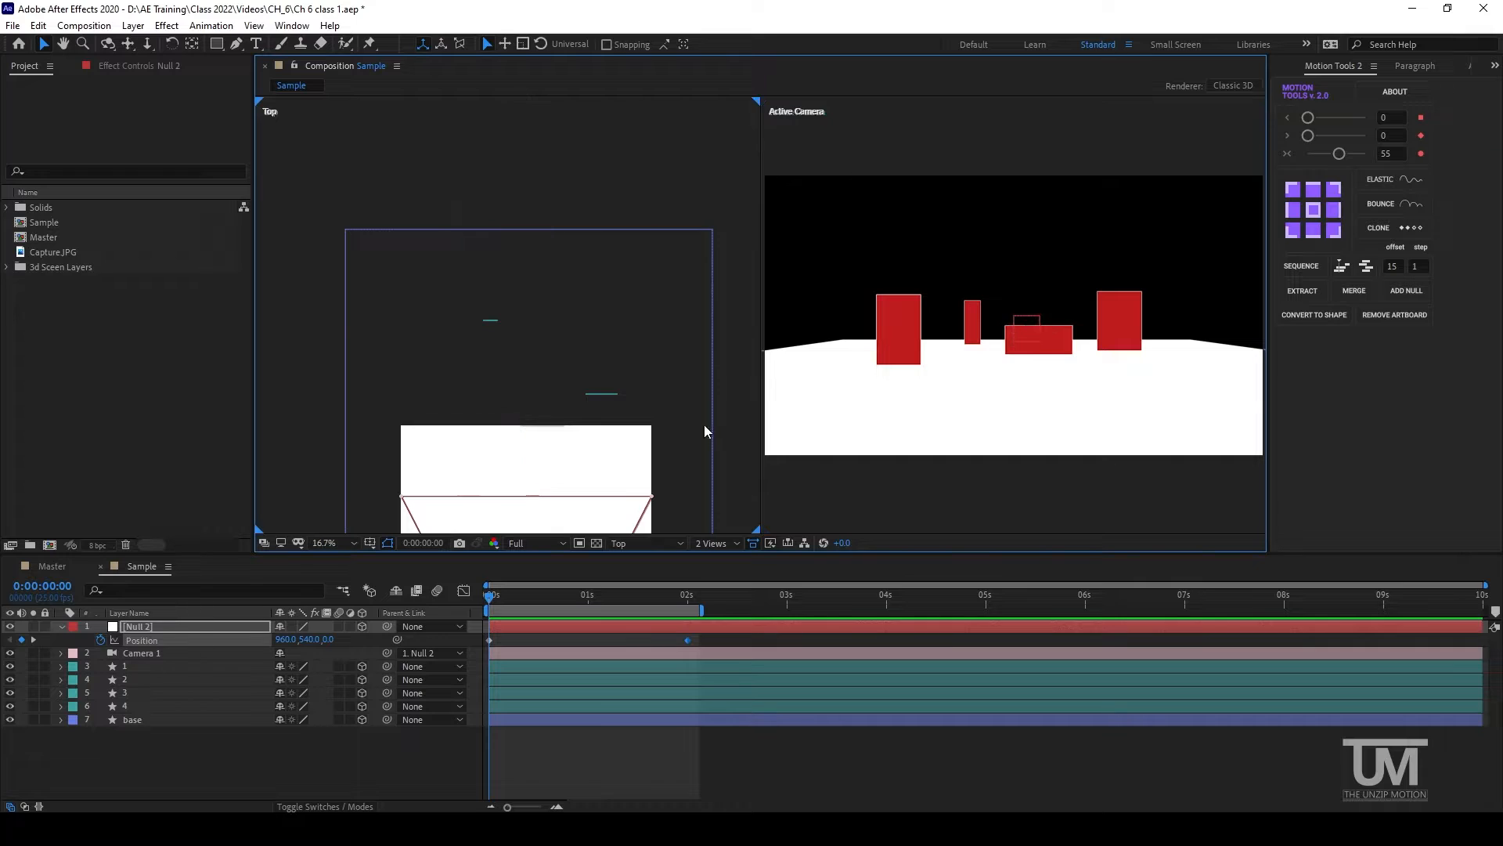
{"action": "left_click", "coordinate": [556, 334]}
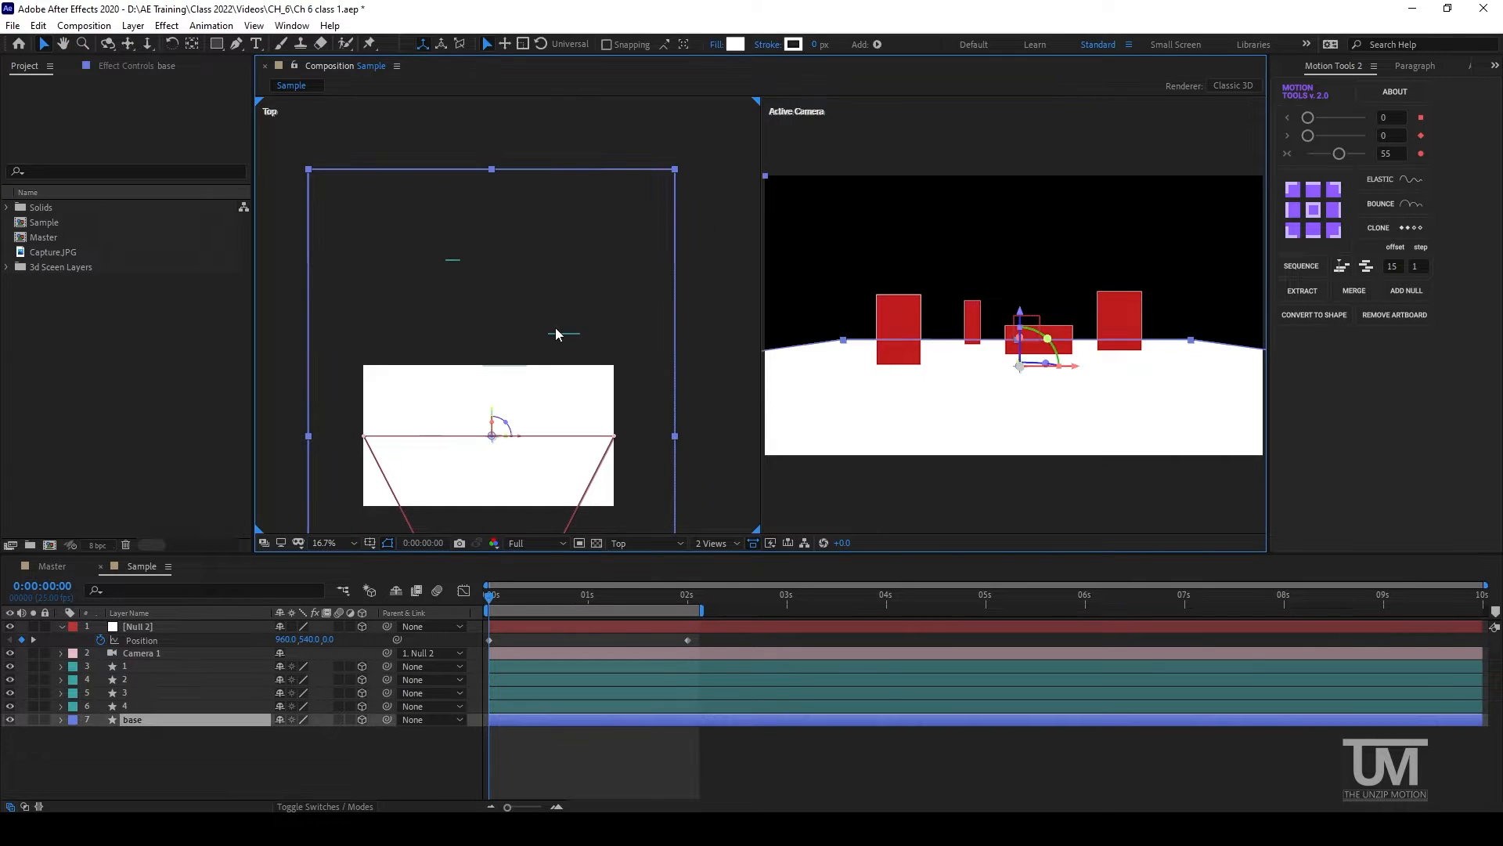
{"action": "left_click", "coordinate": [44, 719]}
Try moving shape layer 3 farther back beyond the base in the Top view, and undo the move.
{"action": "left_click", "coordinate": [124, 692]}
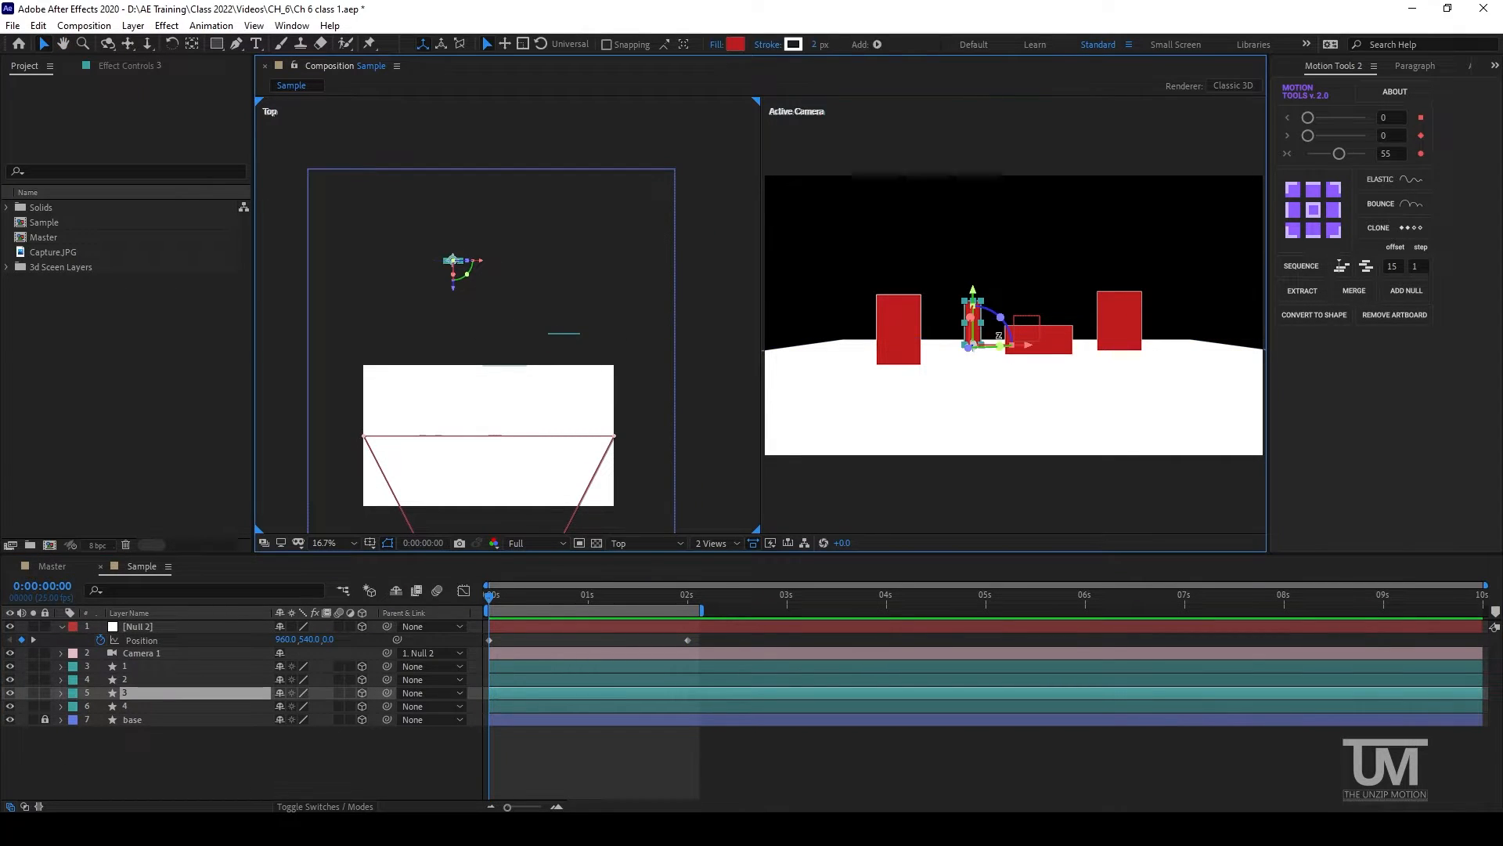
{"action": "left_click_drag", "start_coordinate": [457, 274], "coordinate": [461, 150]}
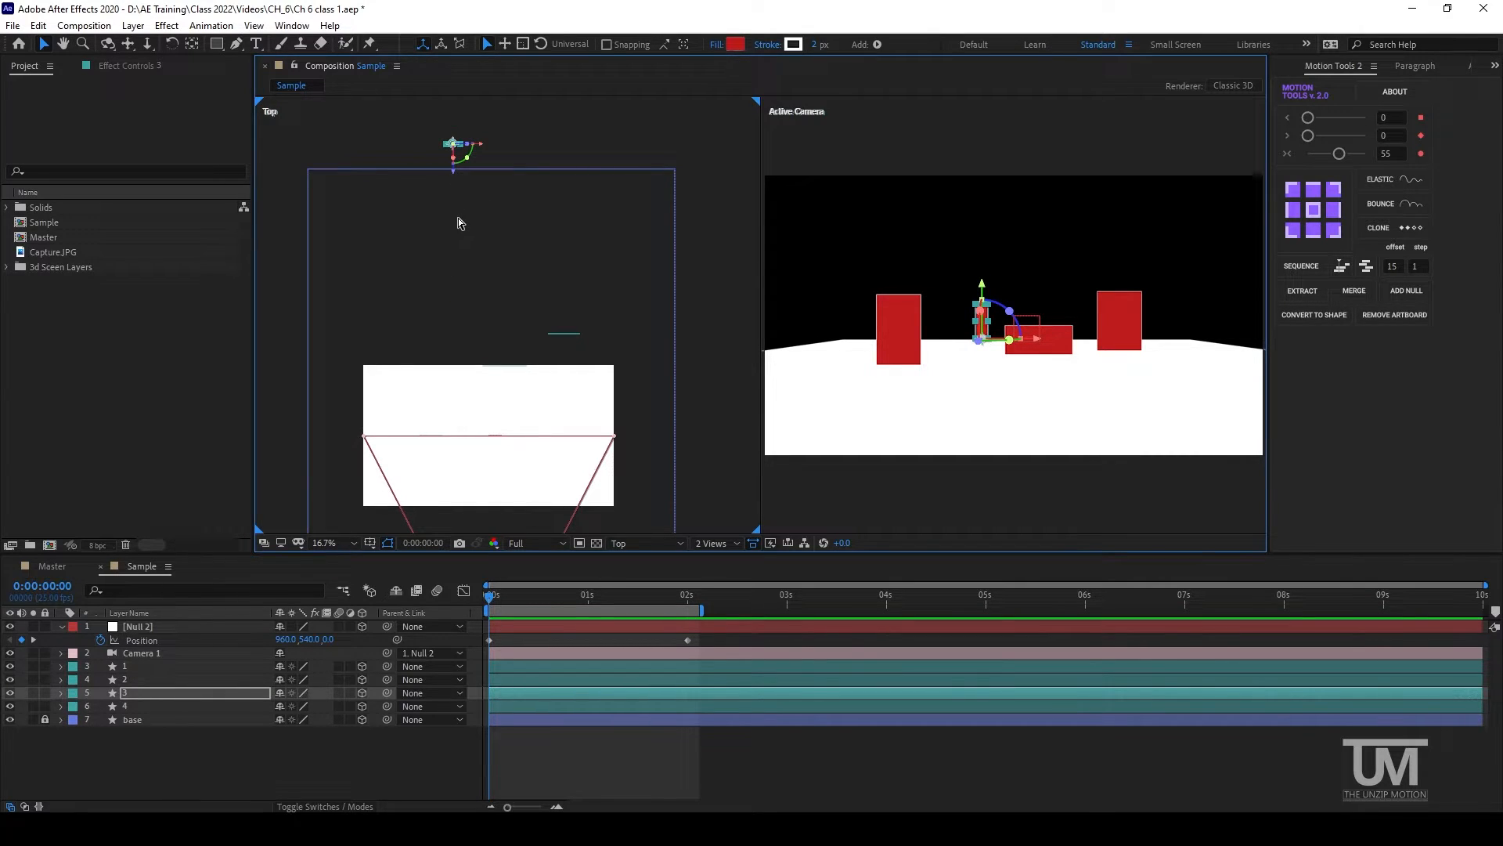
{"action": "key", "text": "ctrl+z"}
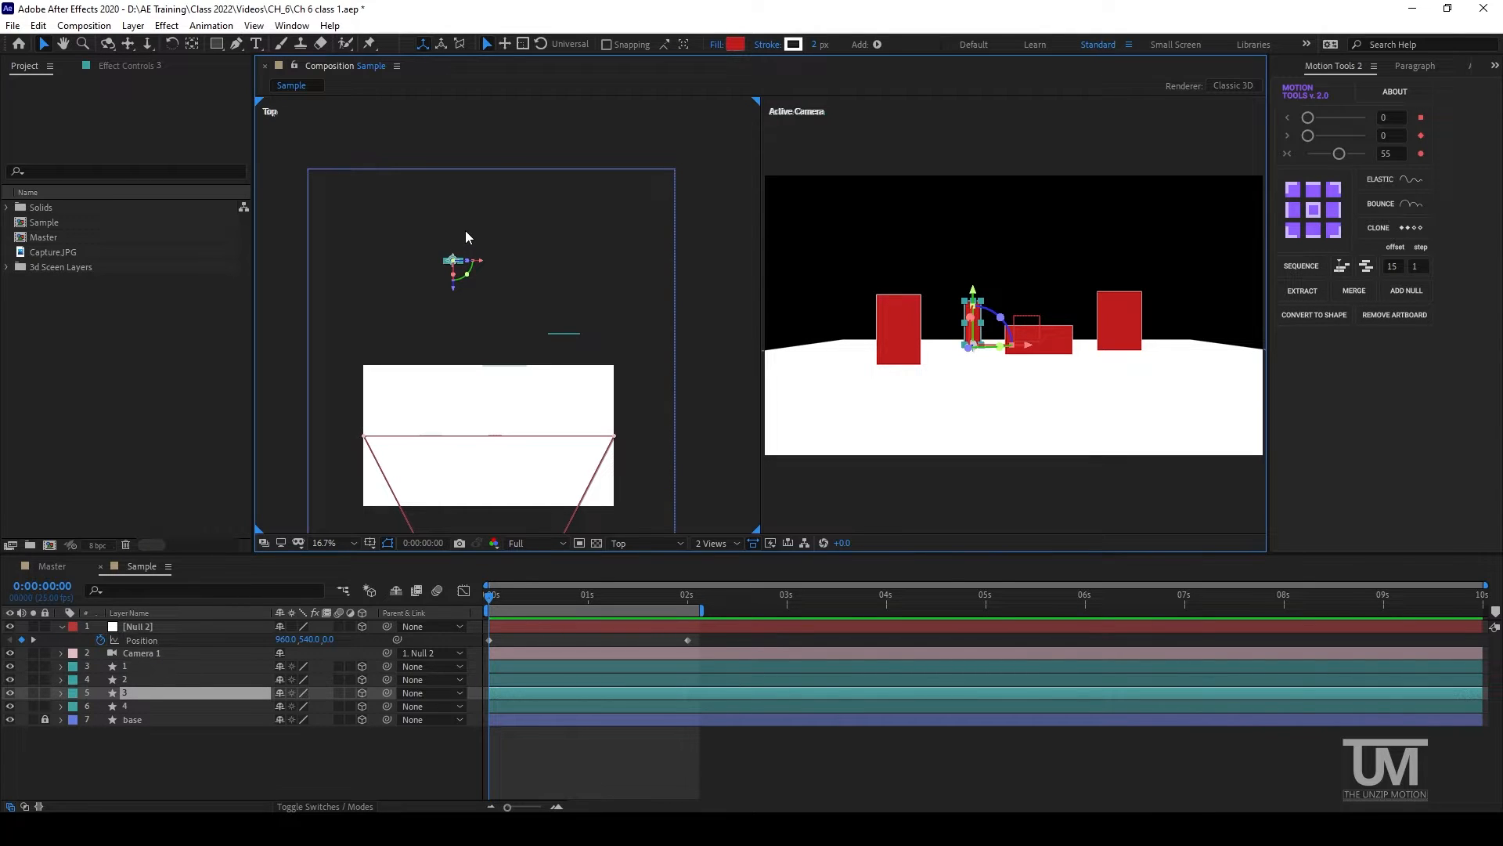
Reveal the Position properties of shape layers 3, 4, 2 and 1 and compare their Z depth values.
{"action": "left_click", "coordinate": [205, 693]}
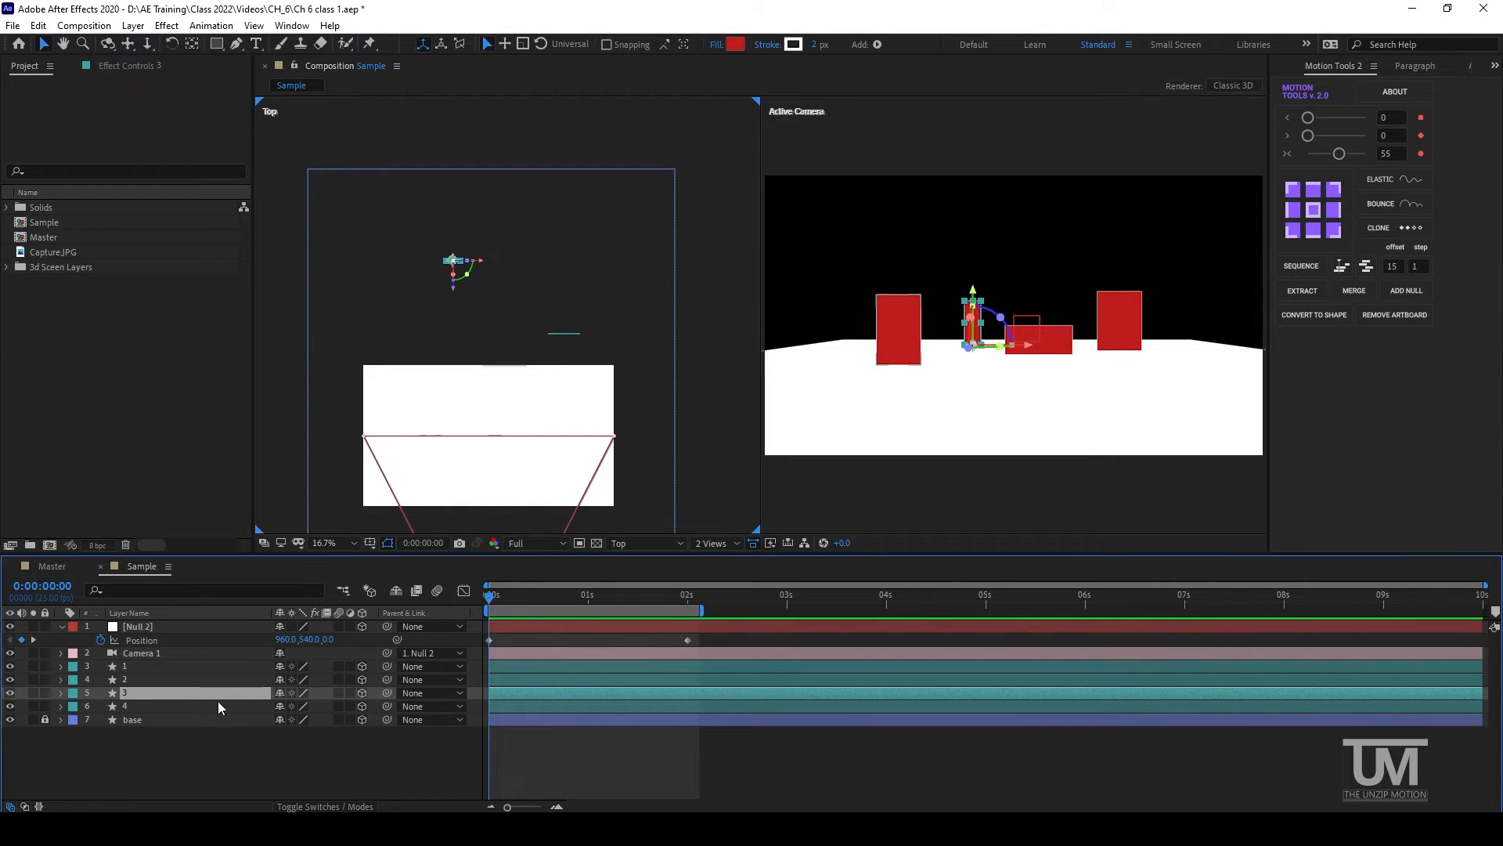
{"action": "key", "text": "p"}
{"action": "left_click", "coordinate": [209, 719]}
{"action": "key", "text": "p"}
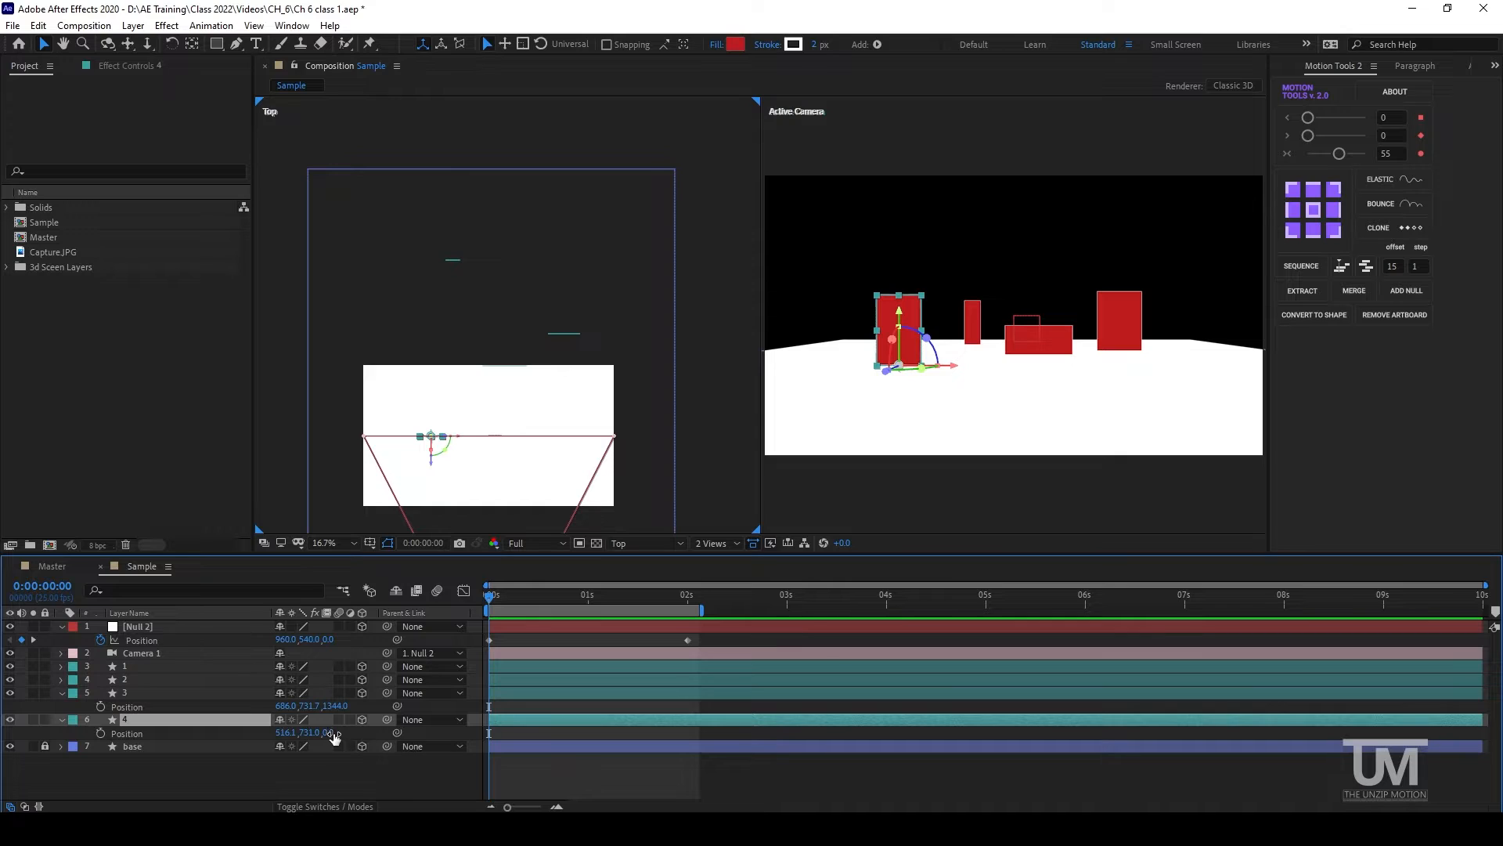
{"action": "key", "text": "F2"}
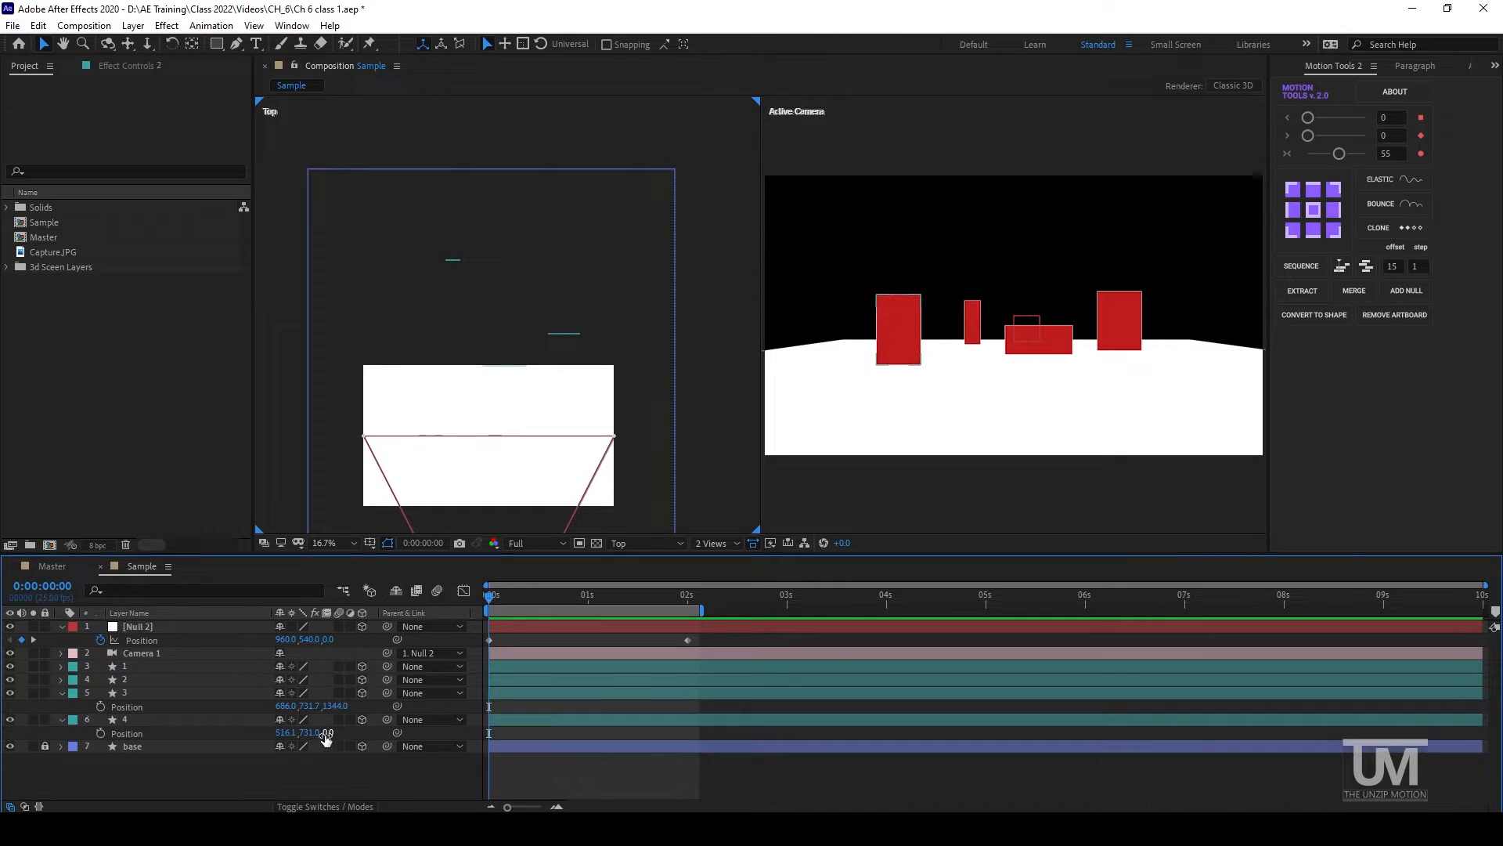
{"action": "left_click", "coordinate": [217, 680]}
{"action": "key", "text": "p"}
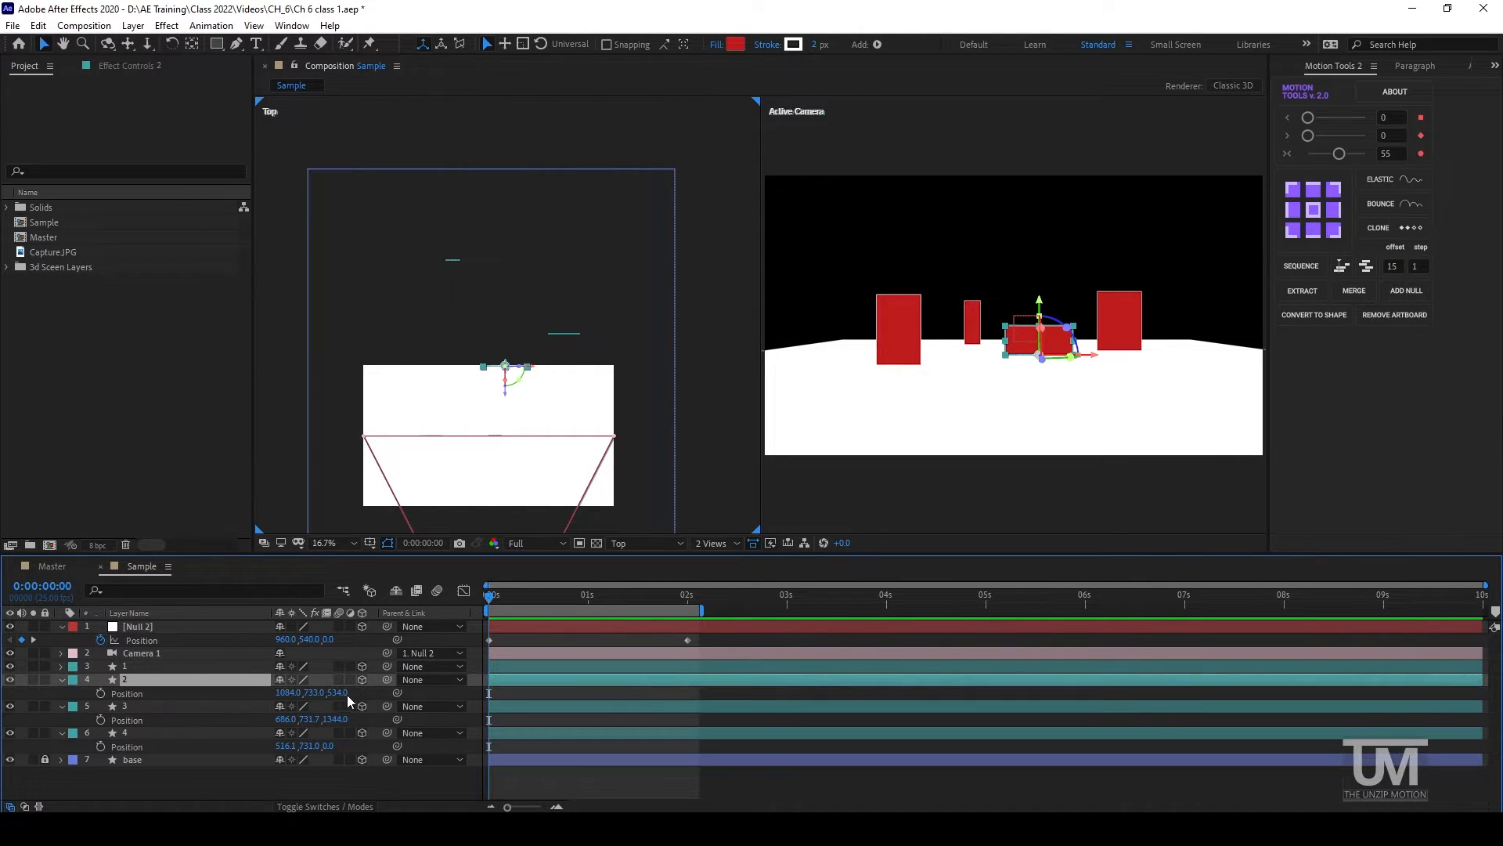
{"action": "left_click", "coordinate": [338, 693]}
{"action": "left_click", "coordinate": [193, 666]}
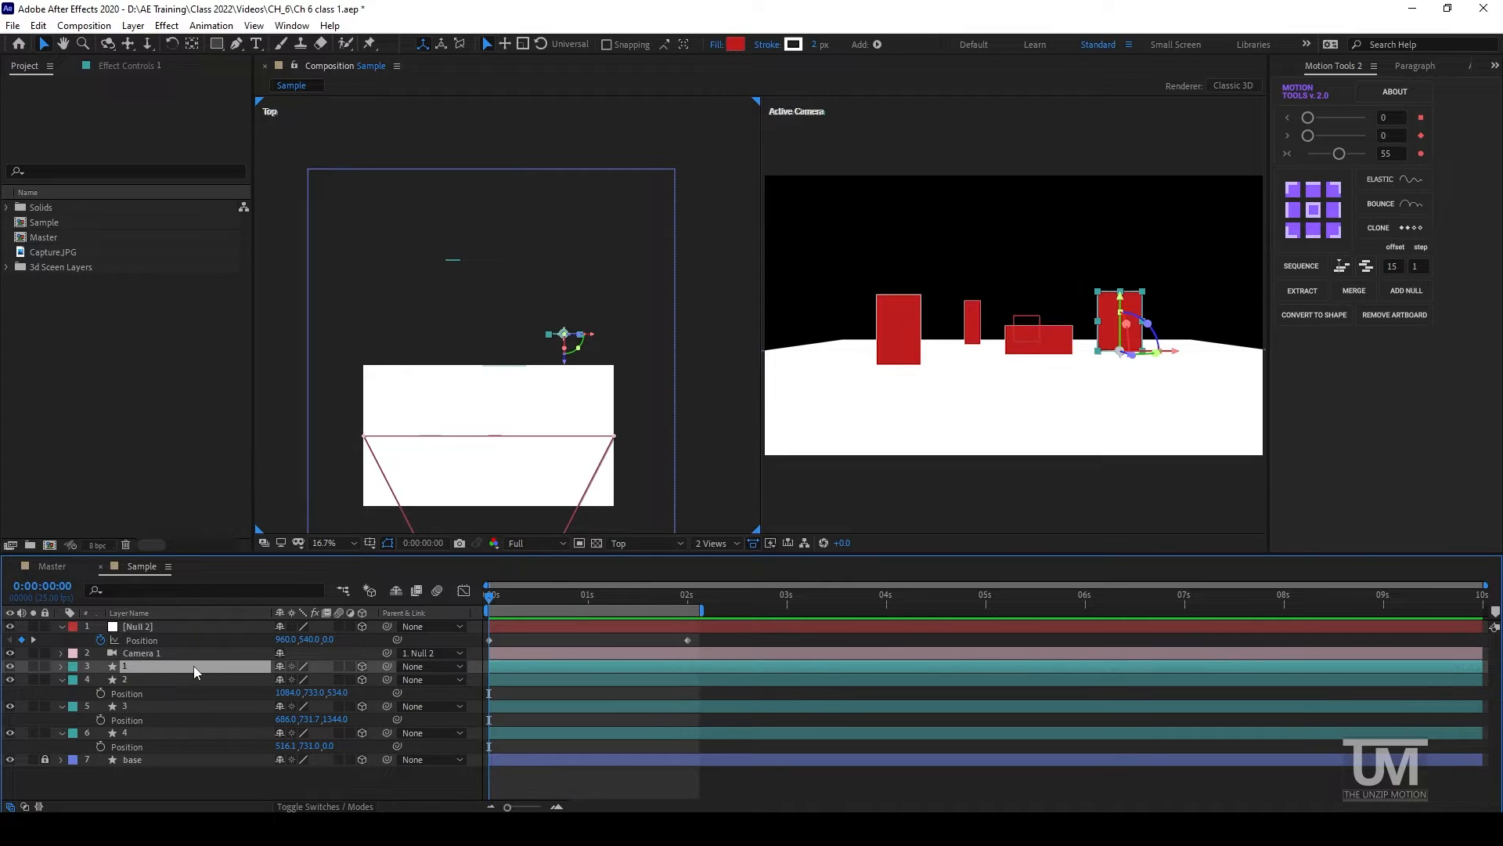
{"action": "key", "text": "p"}
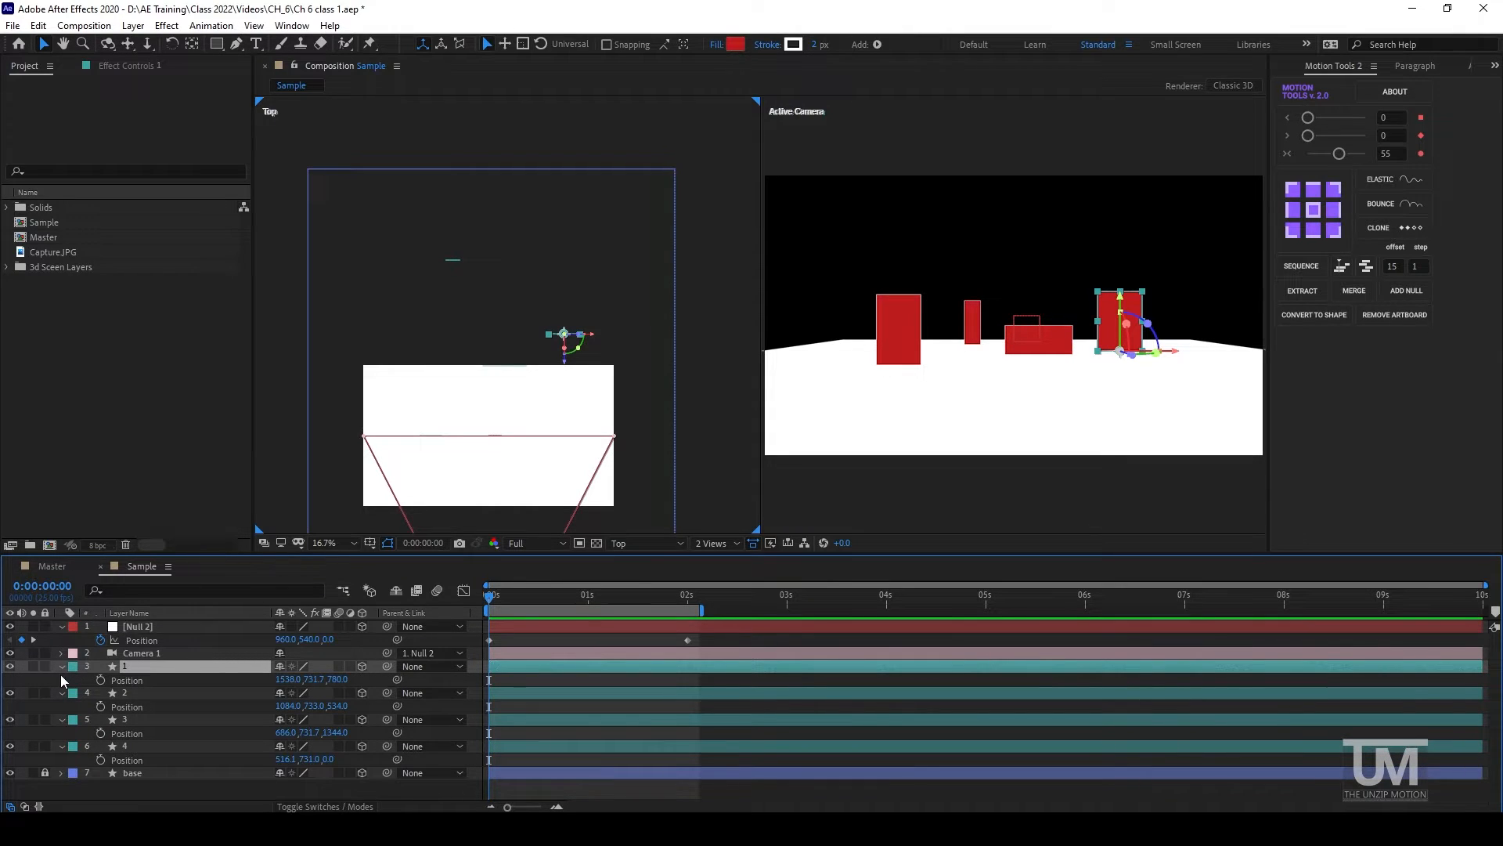
Collapse the revealed properties of all unlocked layers and bring the whole camera cone into the Top view.
{"action": "key", "text": "ctrl+a"}
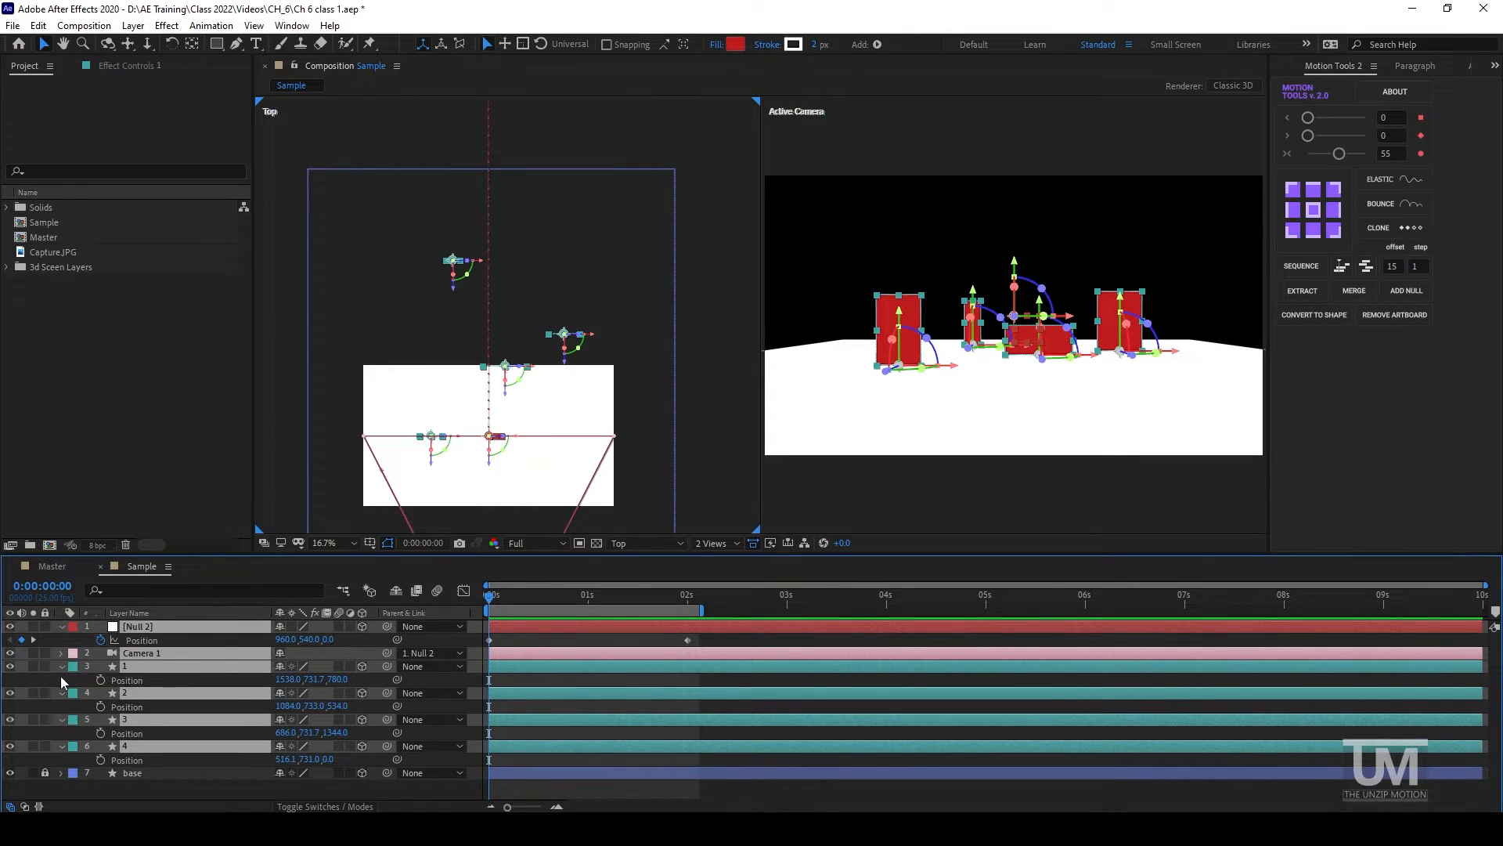
{"action": "left_click", "coordinate": [62, 666]}
{"action": "left_click", "coordinate": [697, 444]}
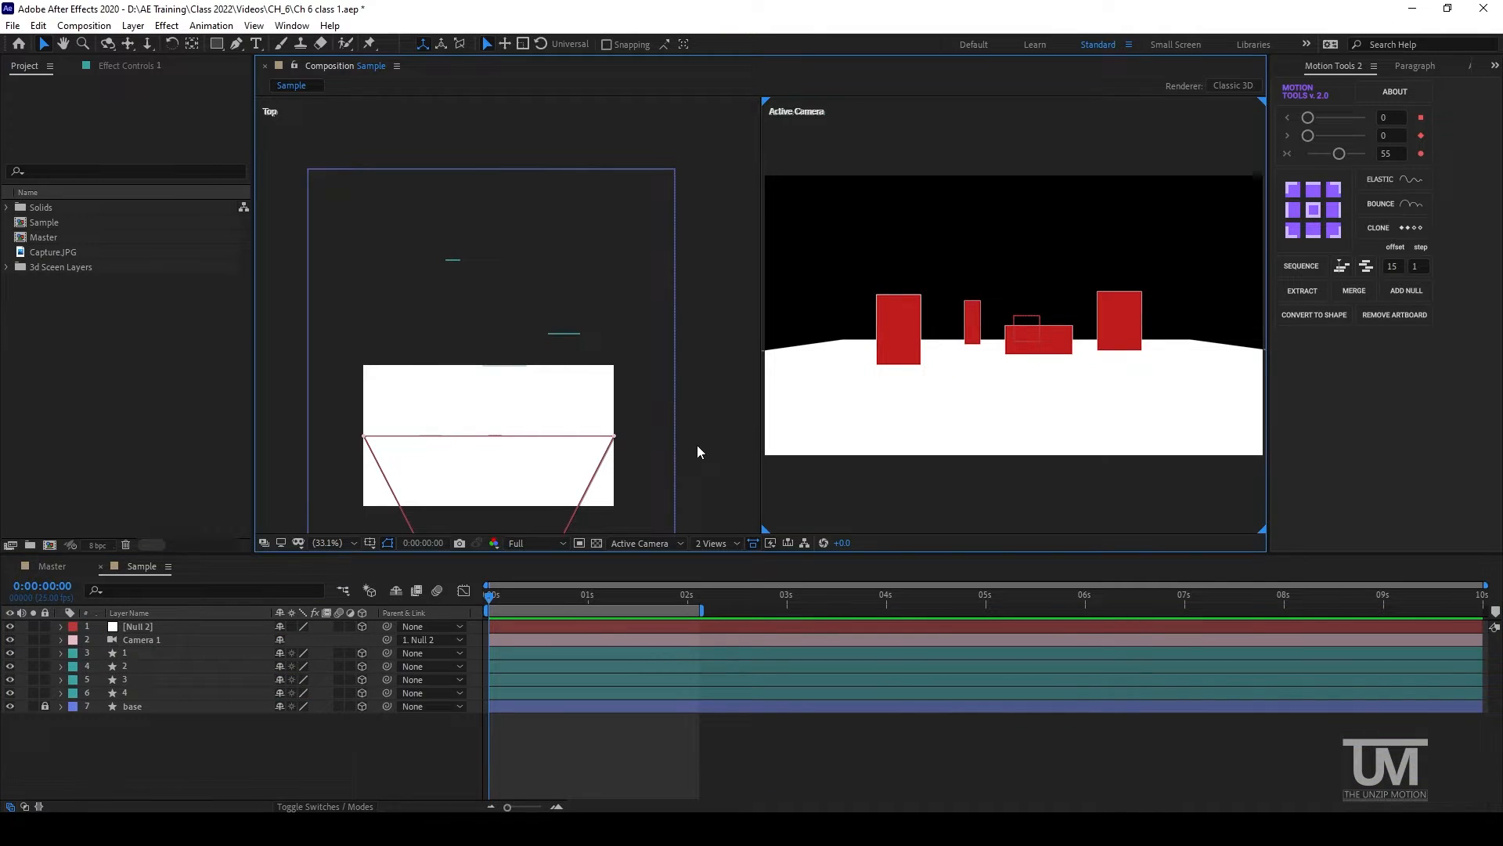
{"action": "key", "text": "space"}
{"action": "left_click_drag", "start_coordinate": [703, 436], "coordinate": [711, 305]}
Reveal the Camera Options of Camera 1 and turn Depth of Field on.
{"action": "left_click", "coordinate": [143, 641]}
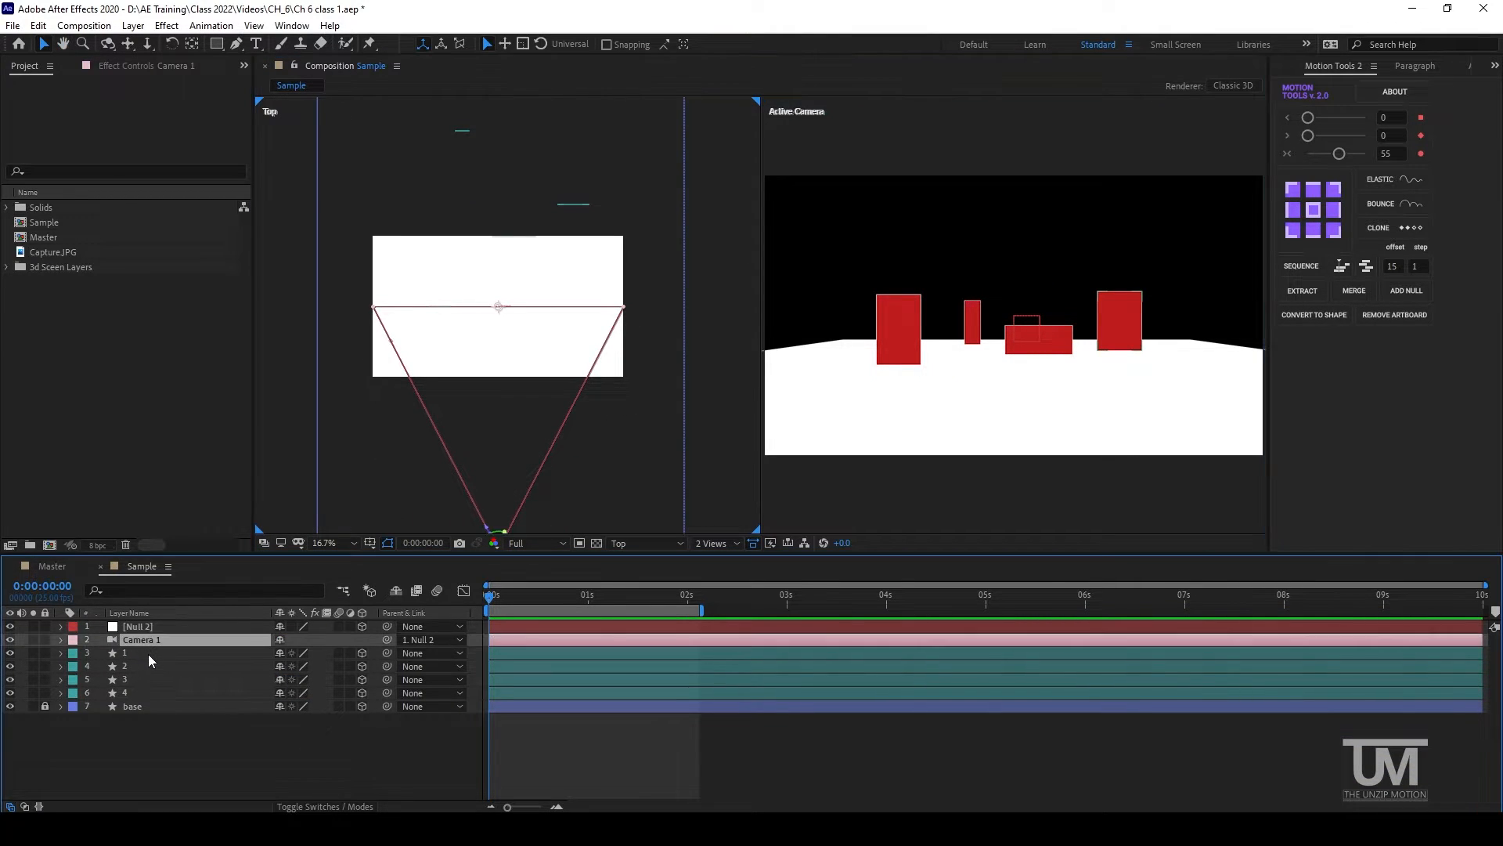
{"action": "left_click", "coordinate": [60, 640]}
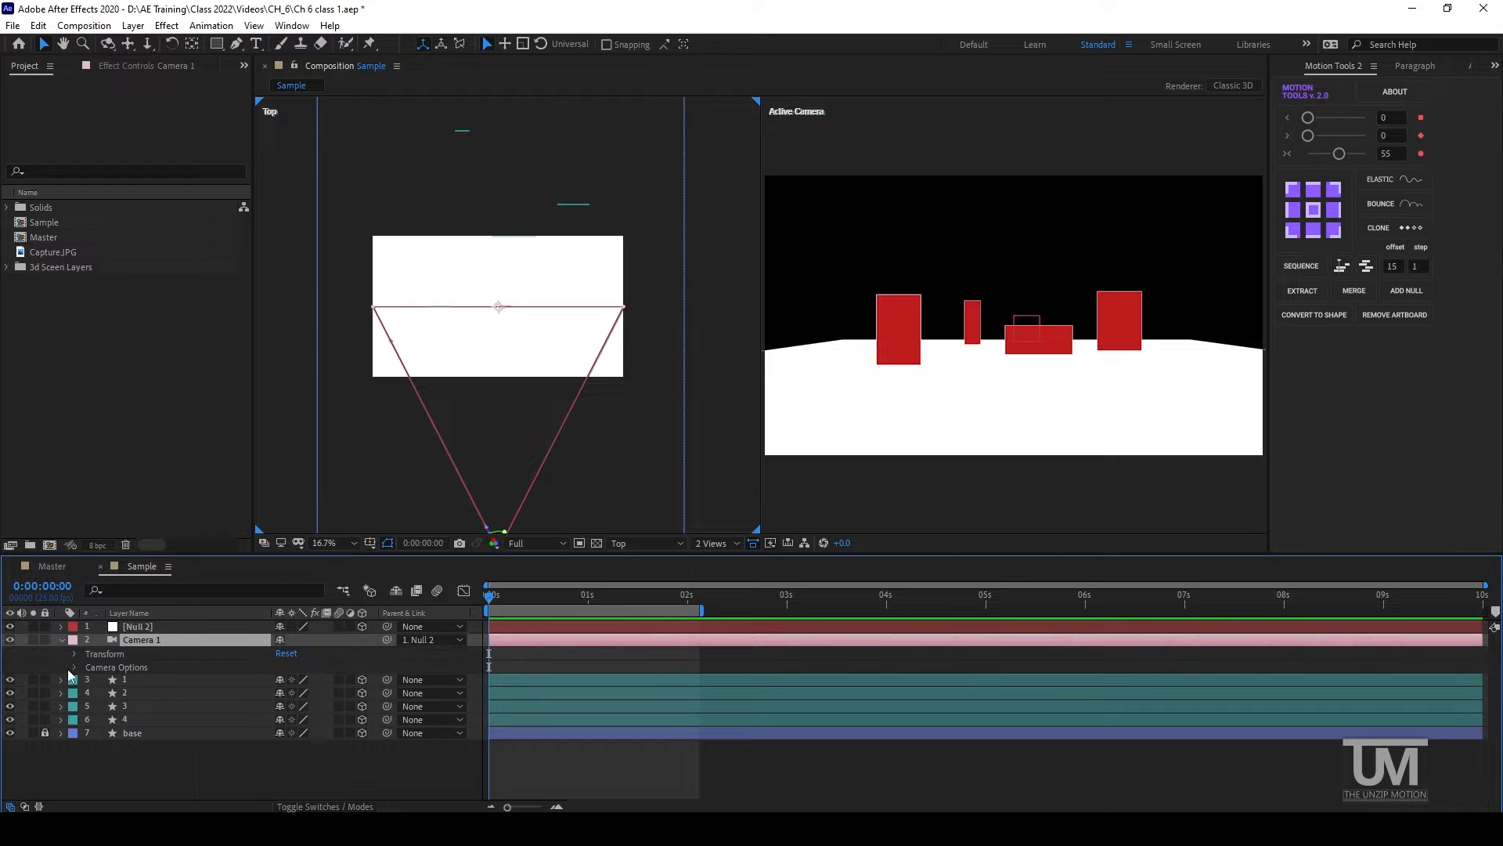
{"action": "left_click", "coordinate": [74, 667]}
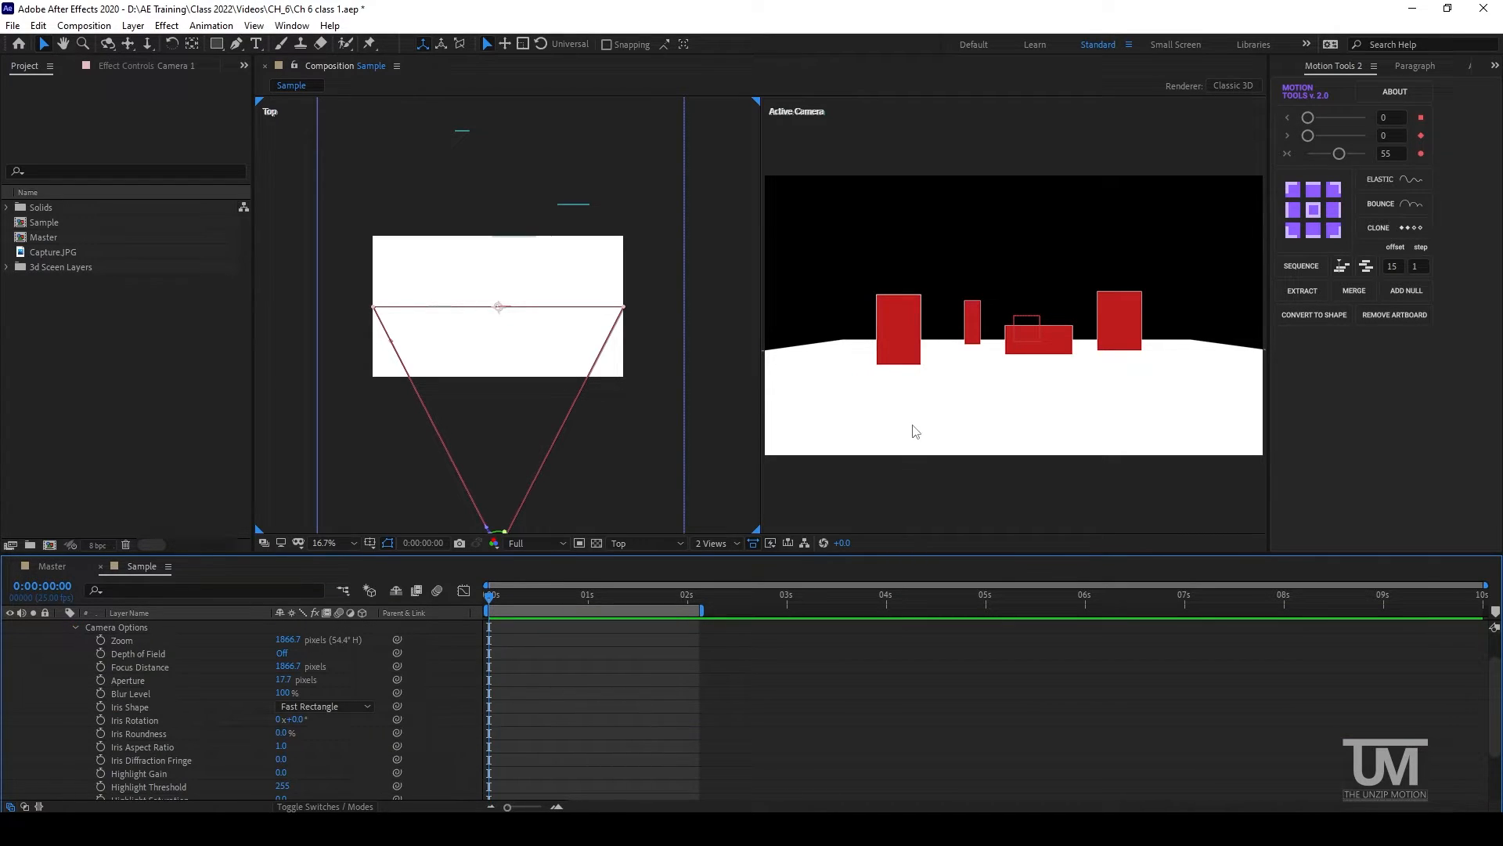
{"action": "key", "text": "space"}
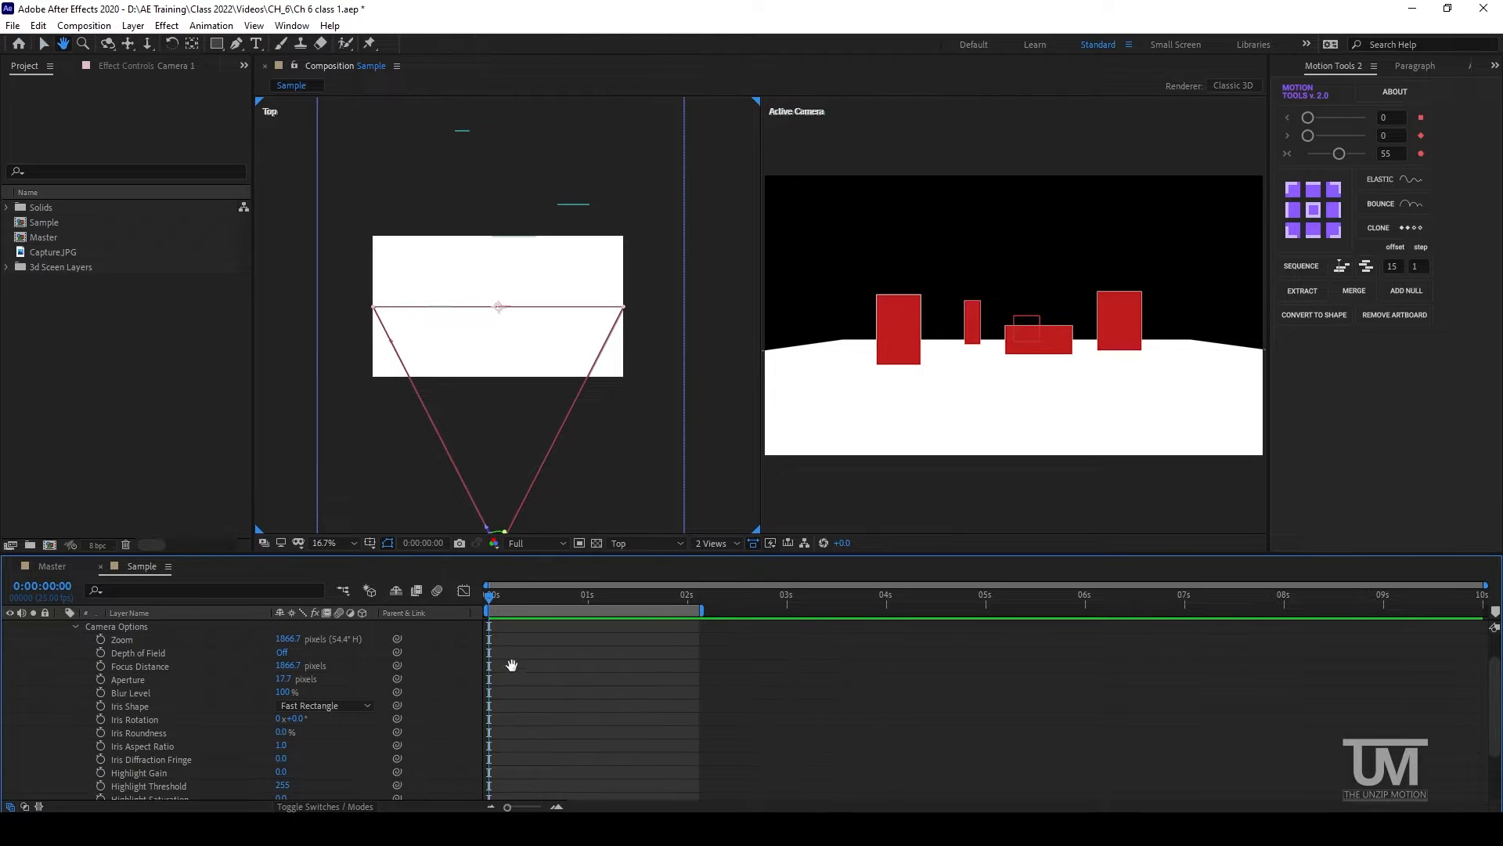
{"action": "mouse_move", "coordinate": [510, 665]}
{"action": "left_mouse_down"}
{"action": "mouse_move", "coordinate": [527, 603]}
{"action": "mouse_move", "coordinate": [530, 671]}
{"action": "left_mouse_up"}
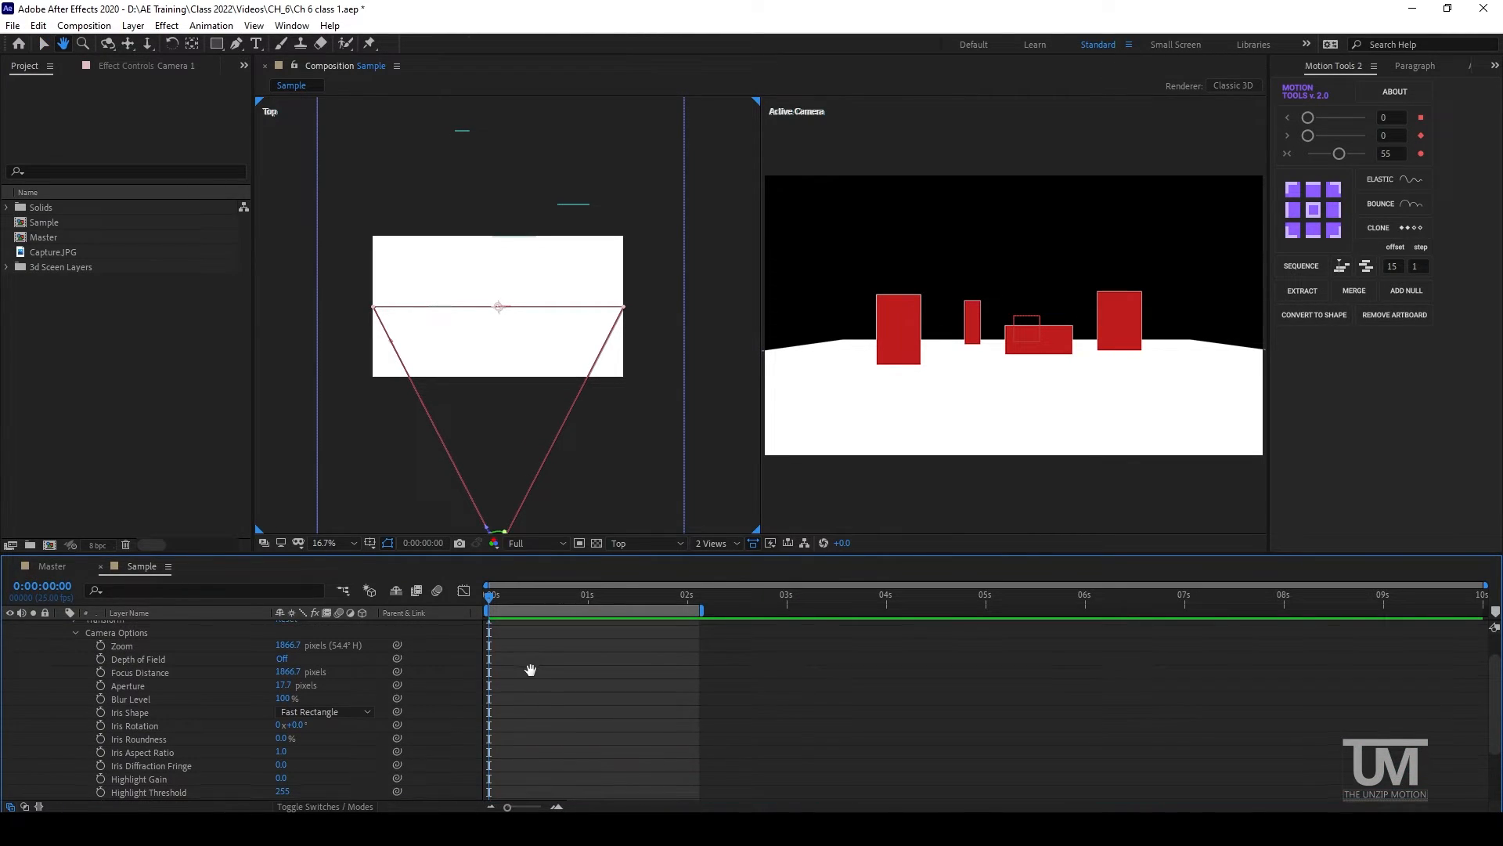
{"action": "left_click", "coordinate": [154, 661]}
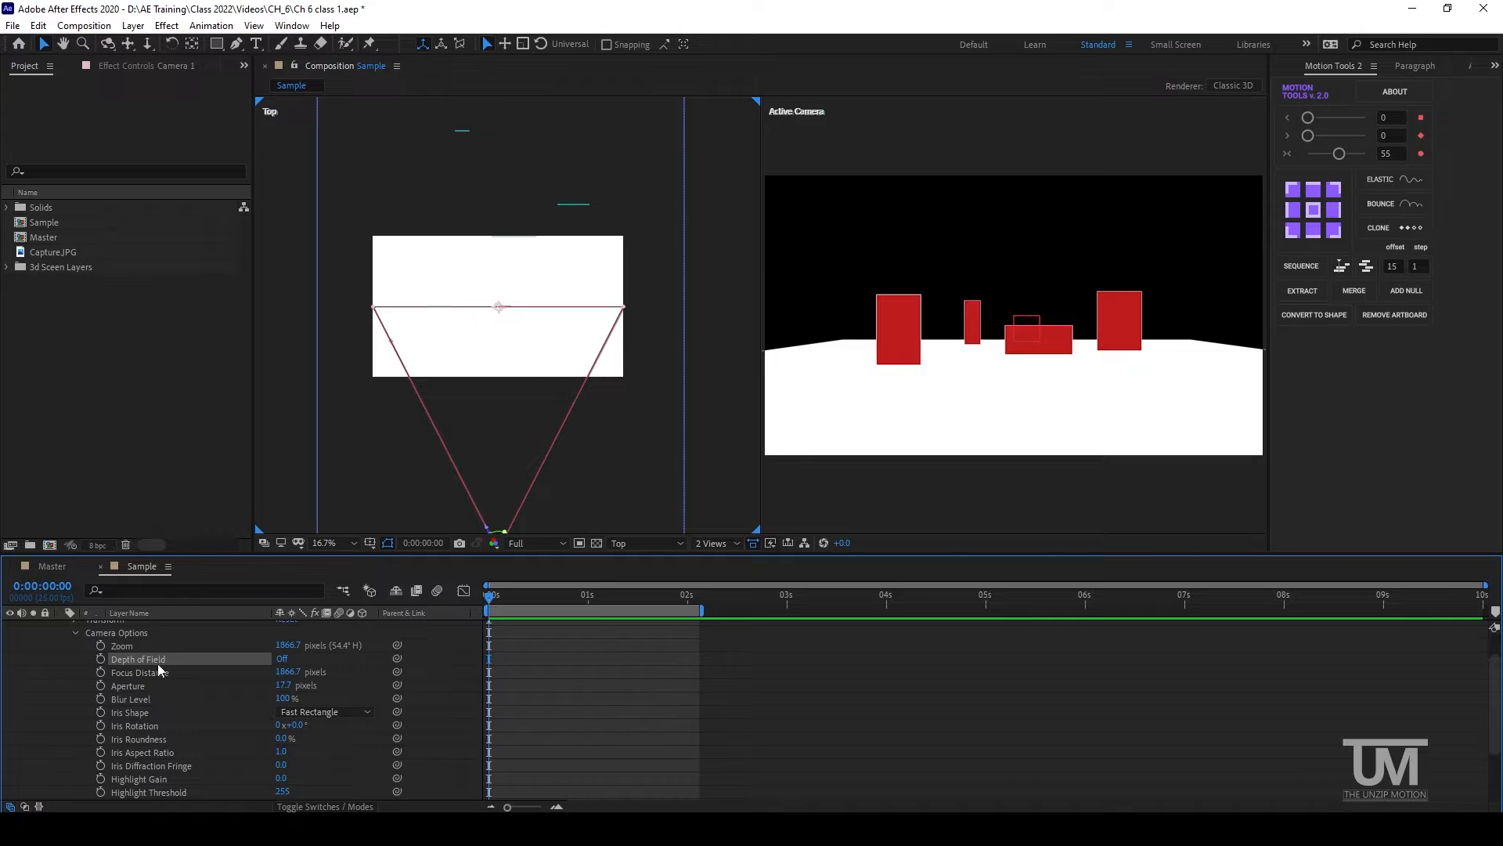
{"action": "left_click", "coordinate": [282, 660]}
{"action": "scroll", "coordinate": [525, 643], "scroll_direction": "up", "scroll_amount": 3}
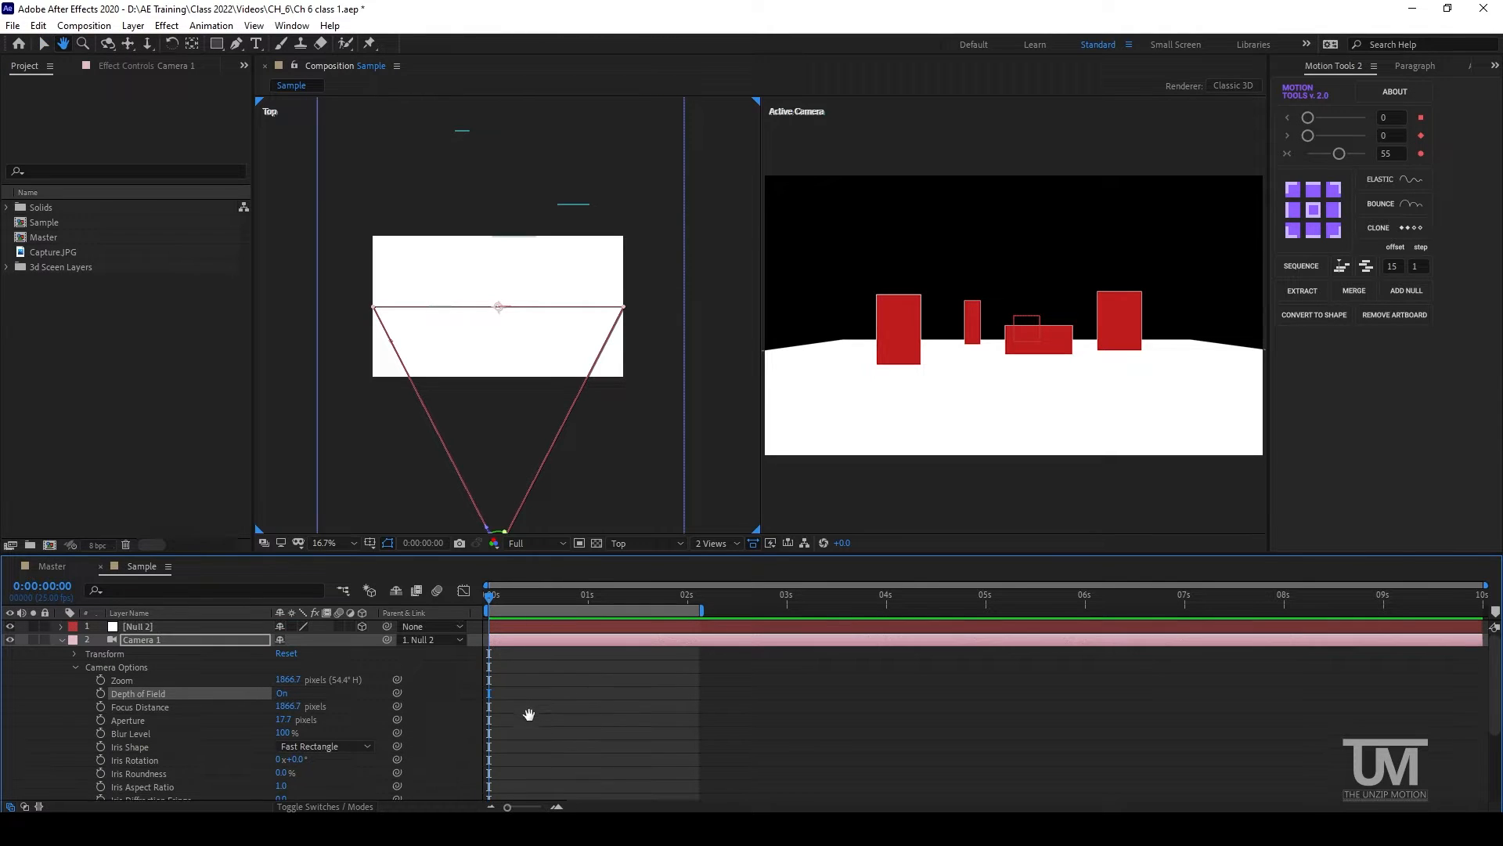
{"action": "left_click", "coordinate": [509, 645]}
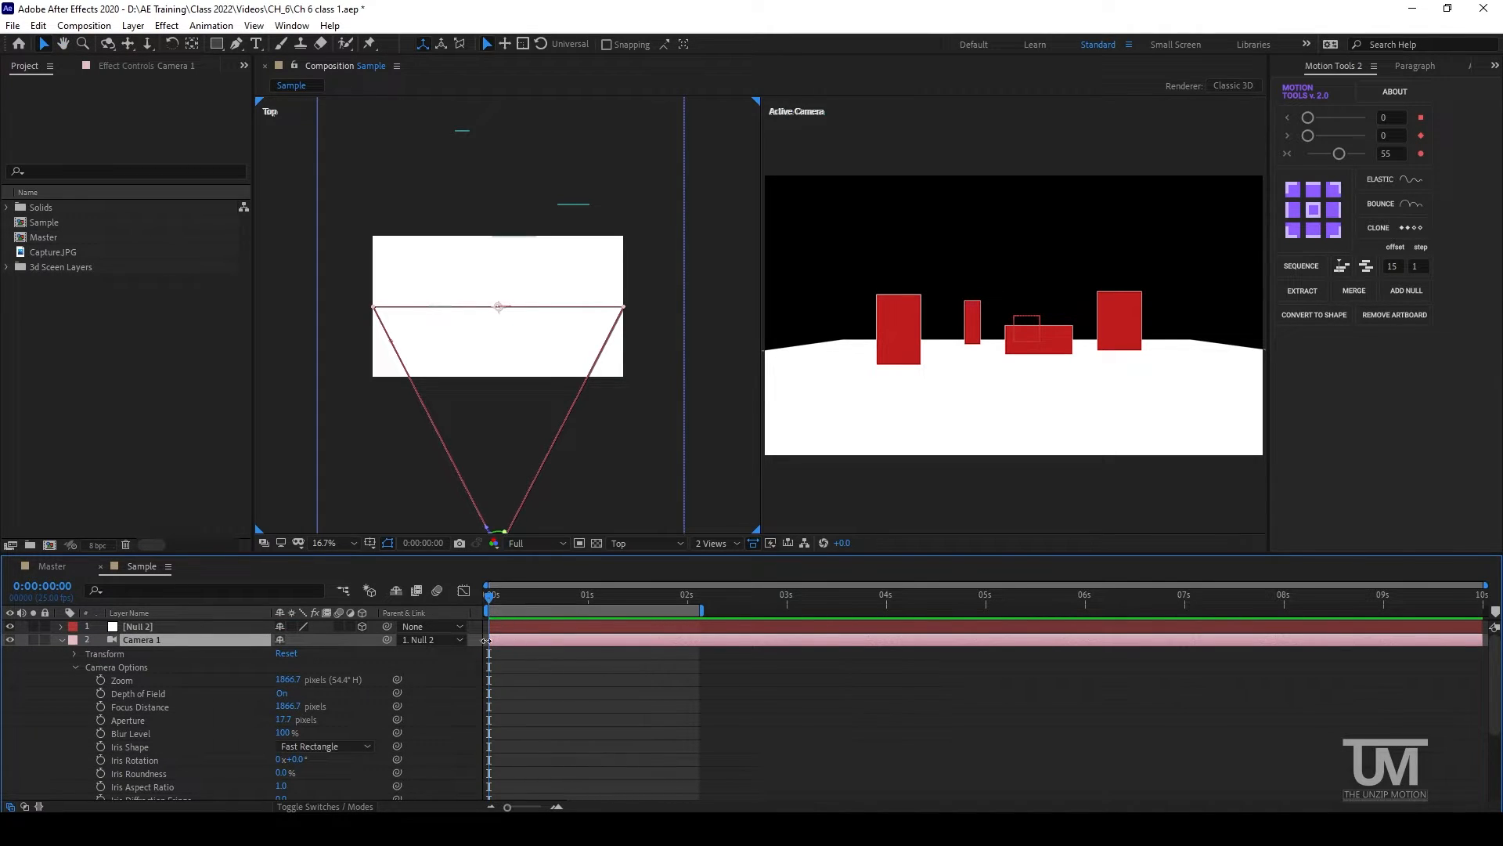
Hide the base layer so only the red shape layers are displayed.
{"action": "left_click_drag", "start_coordinate": [105, 731], "coordinate": [144, 533]}
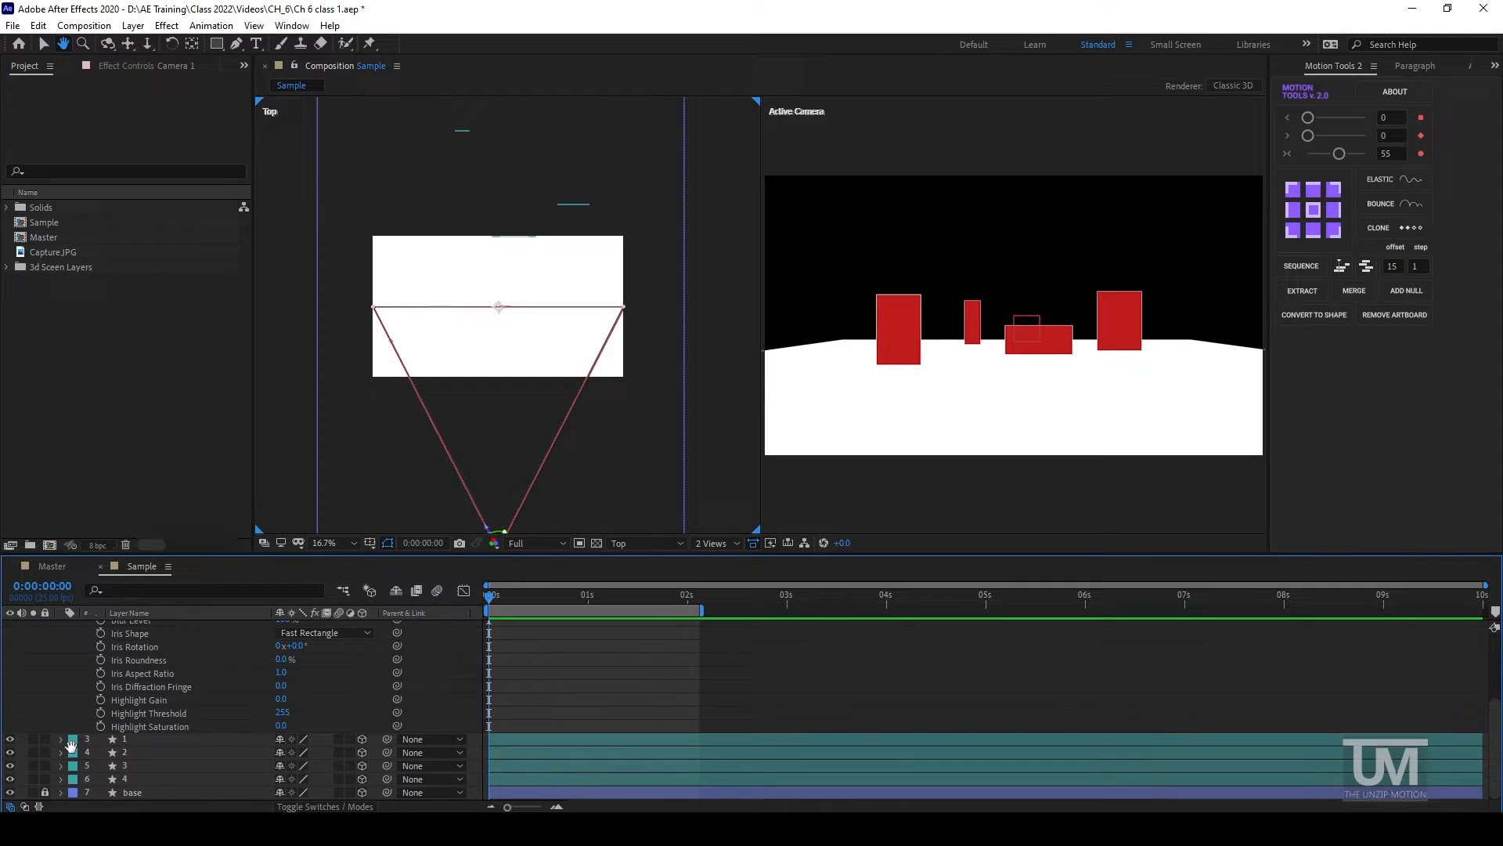
{"action": "left_click", "coordinate": [10, 793]}
{"action": "scroll", "coordinate": [352, 689], "scroll_direction": "up", "scroll_amount": 3}
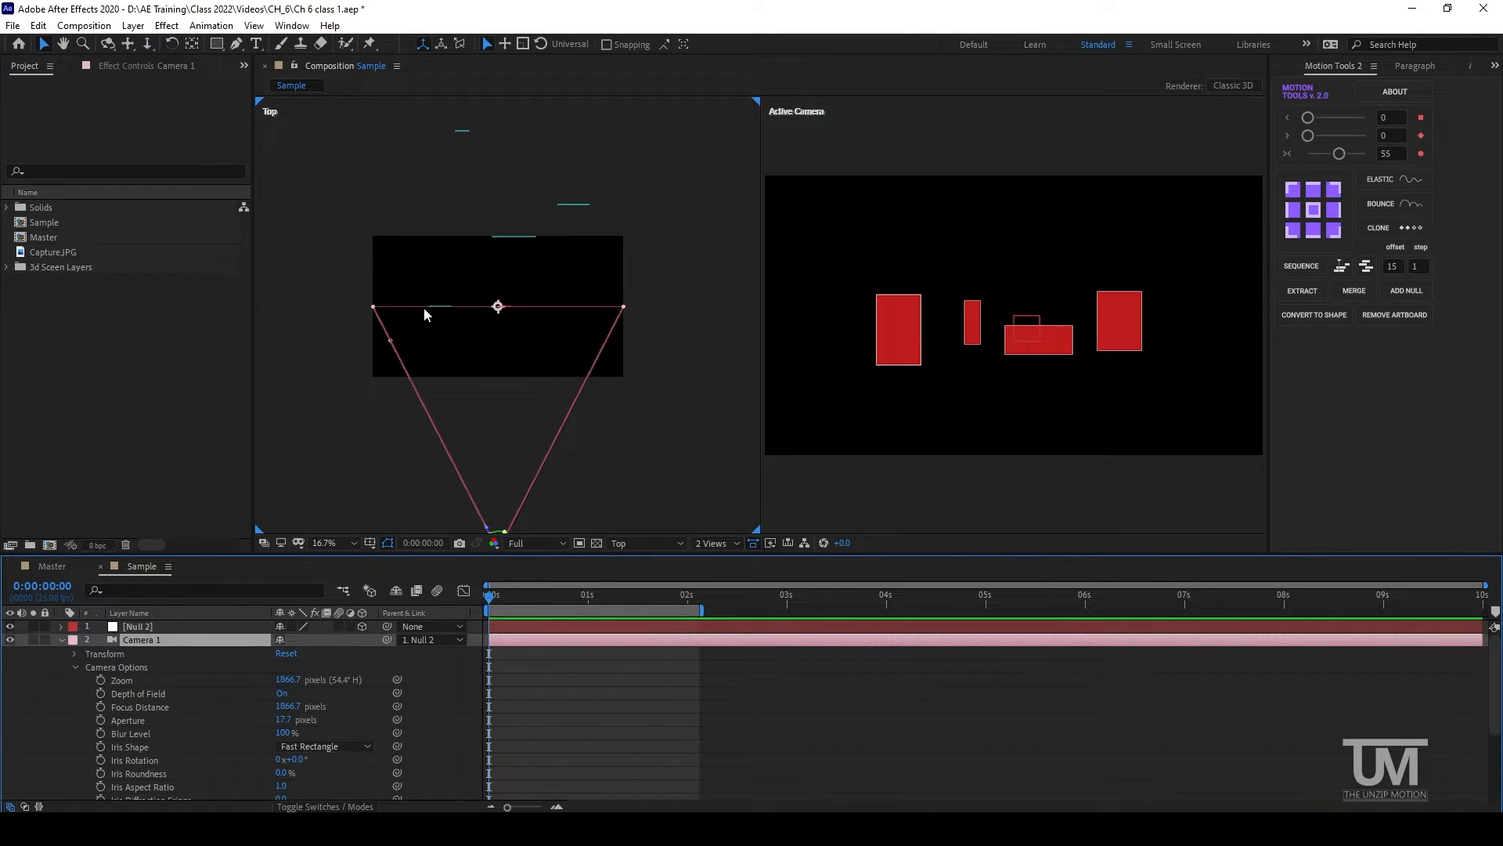
Adjust Camera 1's Focus Distance to about 2405.7 pixels so the focus plane lines up with shape layer 2.
{"action": "left_click", "coordinate": [158, 707]}
{"action": "left_click_drag", "start_coordinate": [288, 706], "coordinate": [169, 661]}
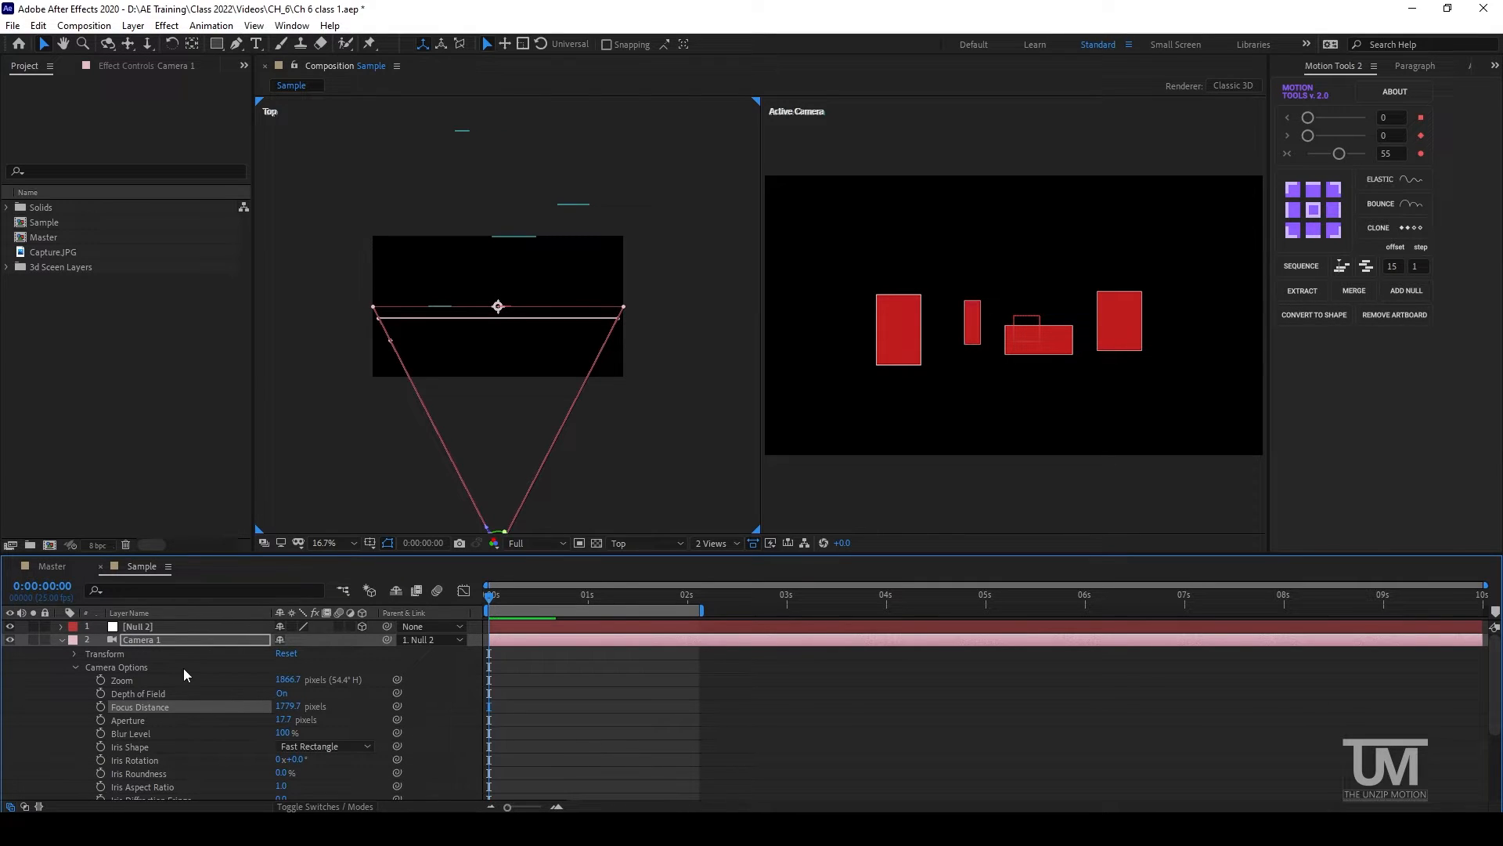
{"action": "left_click_drag", "start_coordinate": [288, 707], "coordinate": [710, 635]}
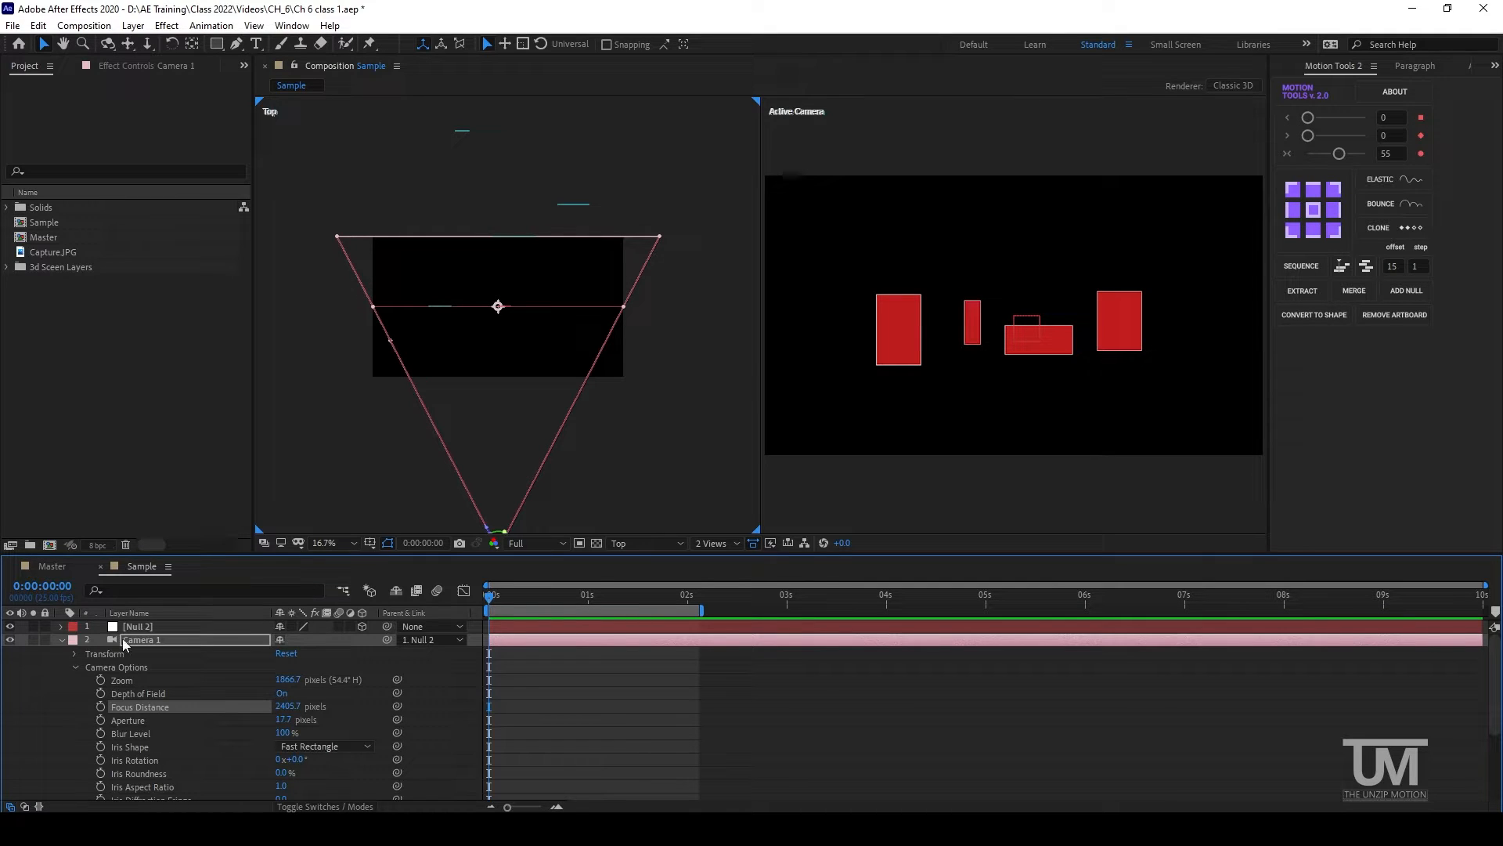
Open Capture.JPG full size to examine the focus distance and depth of field diagram, and return to the Sample composition.
{"action": "double_click", "coordinate": [58, 251]}
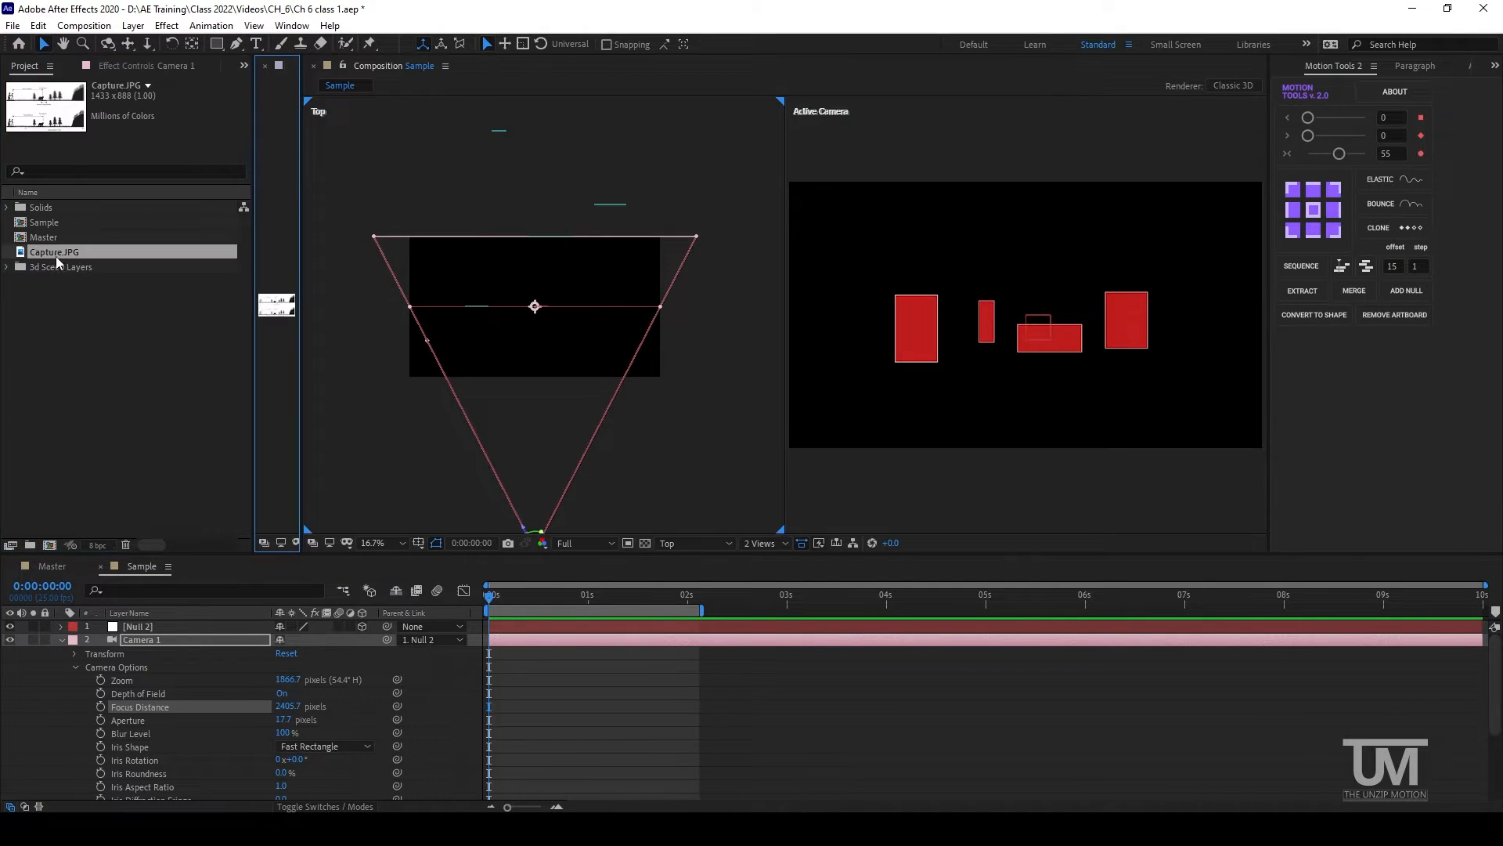
{"action": "key", "text": "grave"}
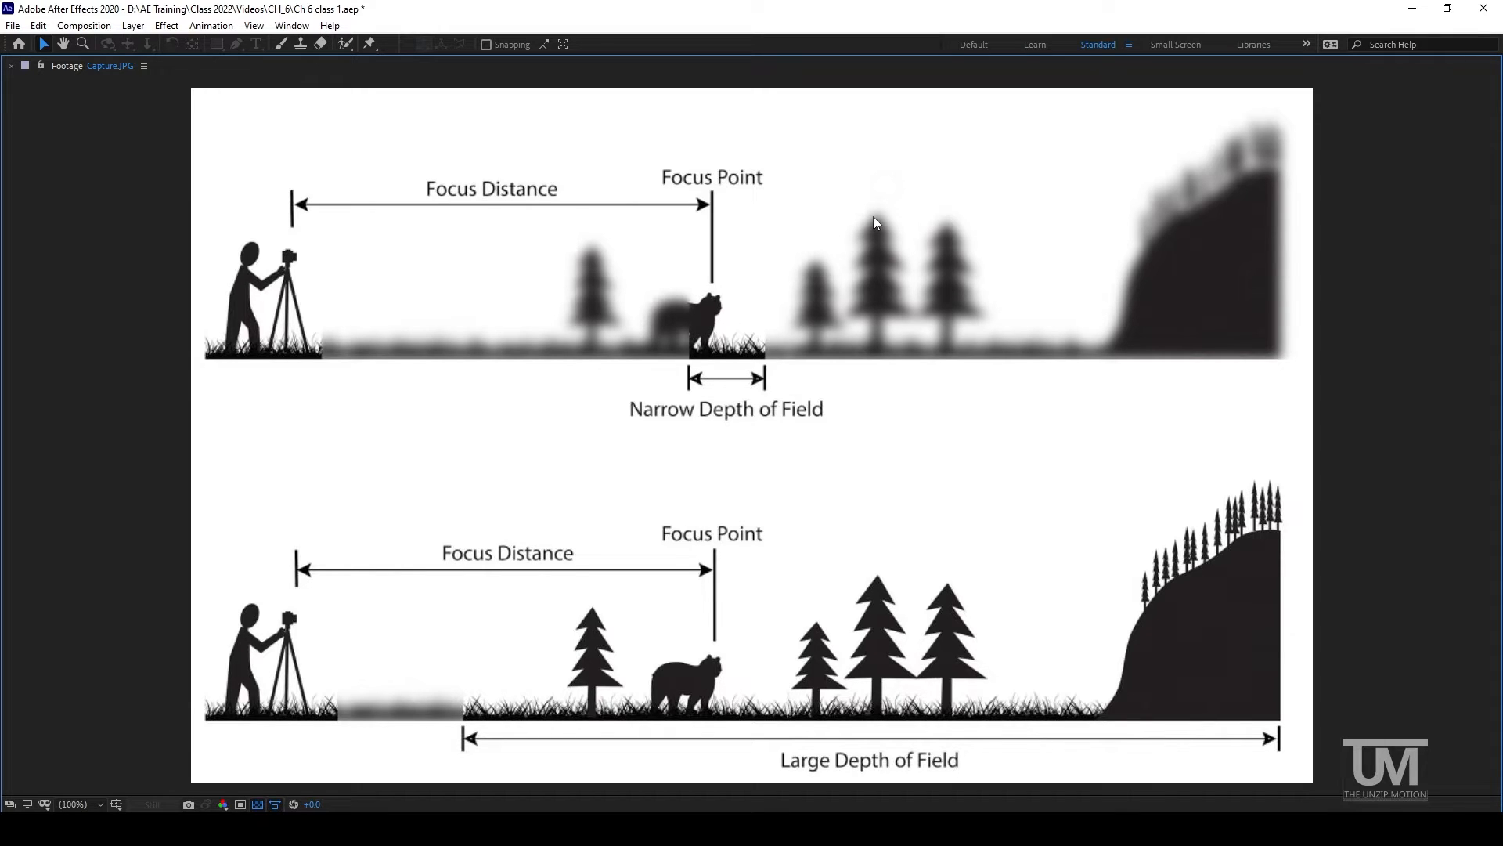
{"action": "key", "text": "grave"}
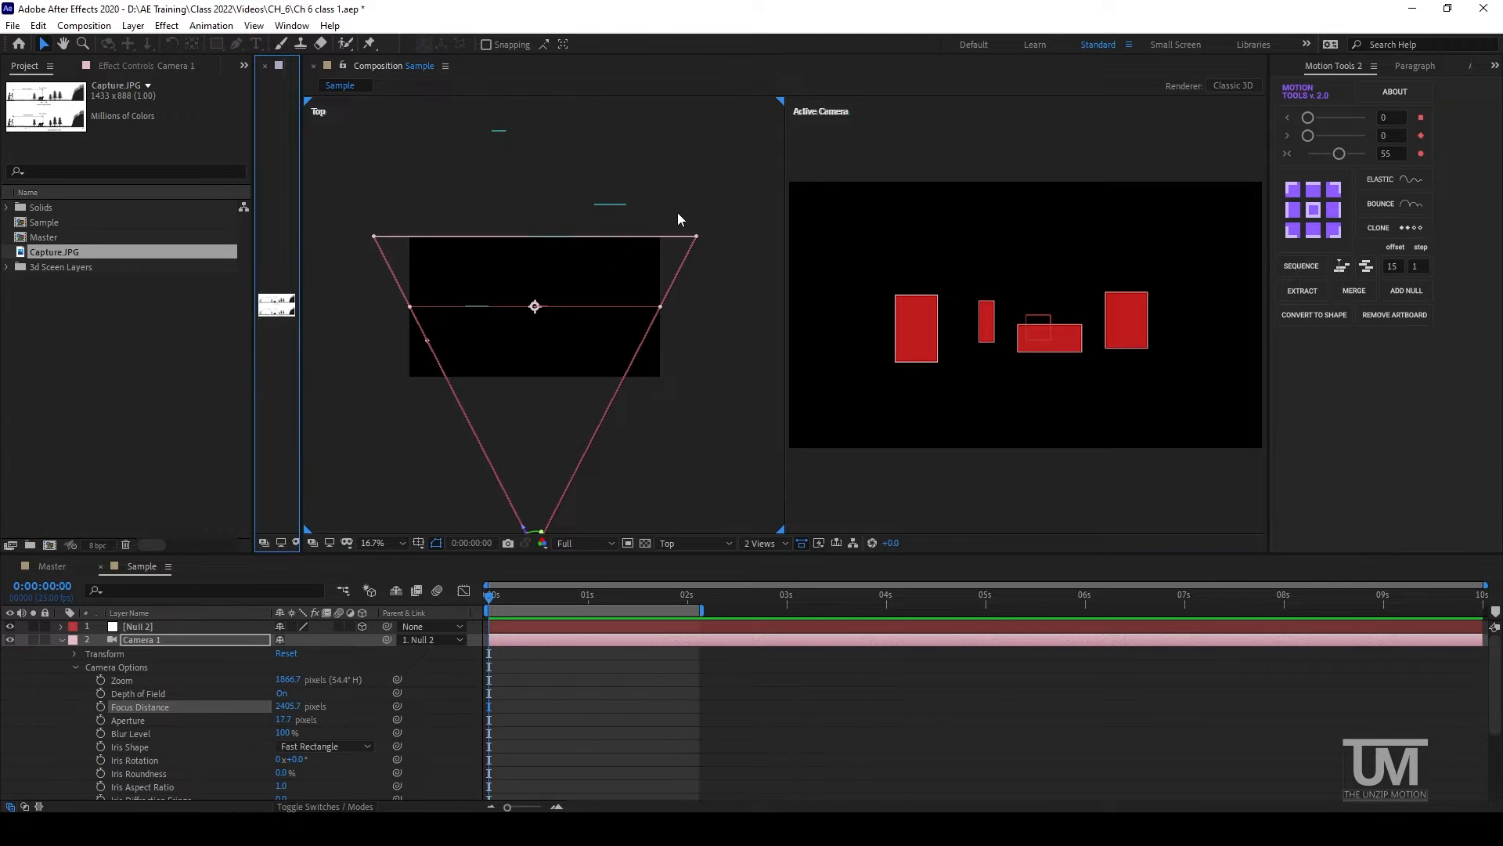
{"action": "left_click", "coordinate": [669, 237]}
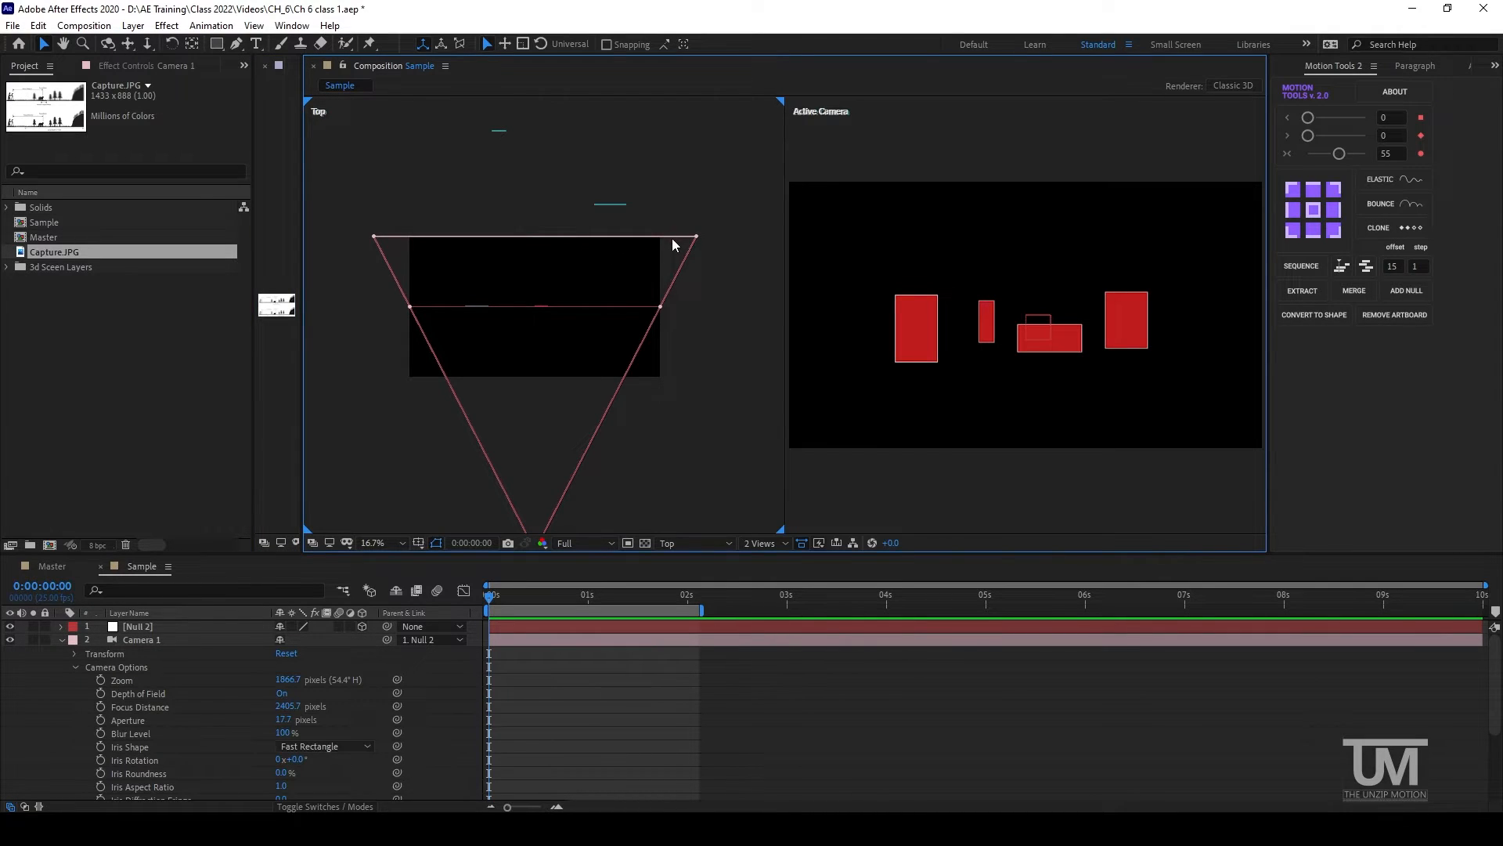
Show only the Active Camera view and raise Camera 1's Aperture to 200 and then 600 pixels.
{"action": "left_click", "coordinate": [284, 720]}
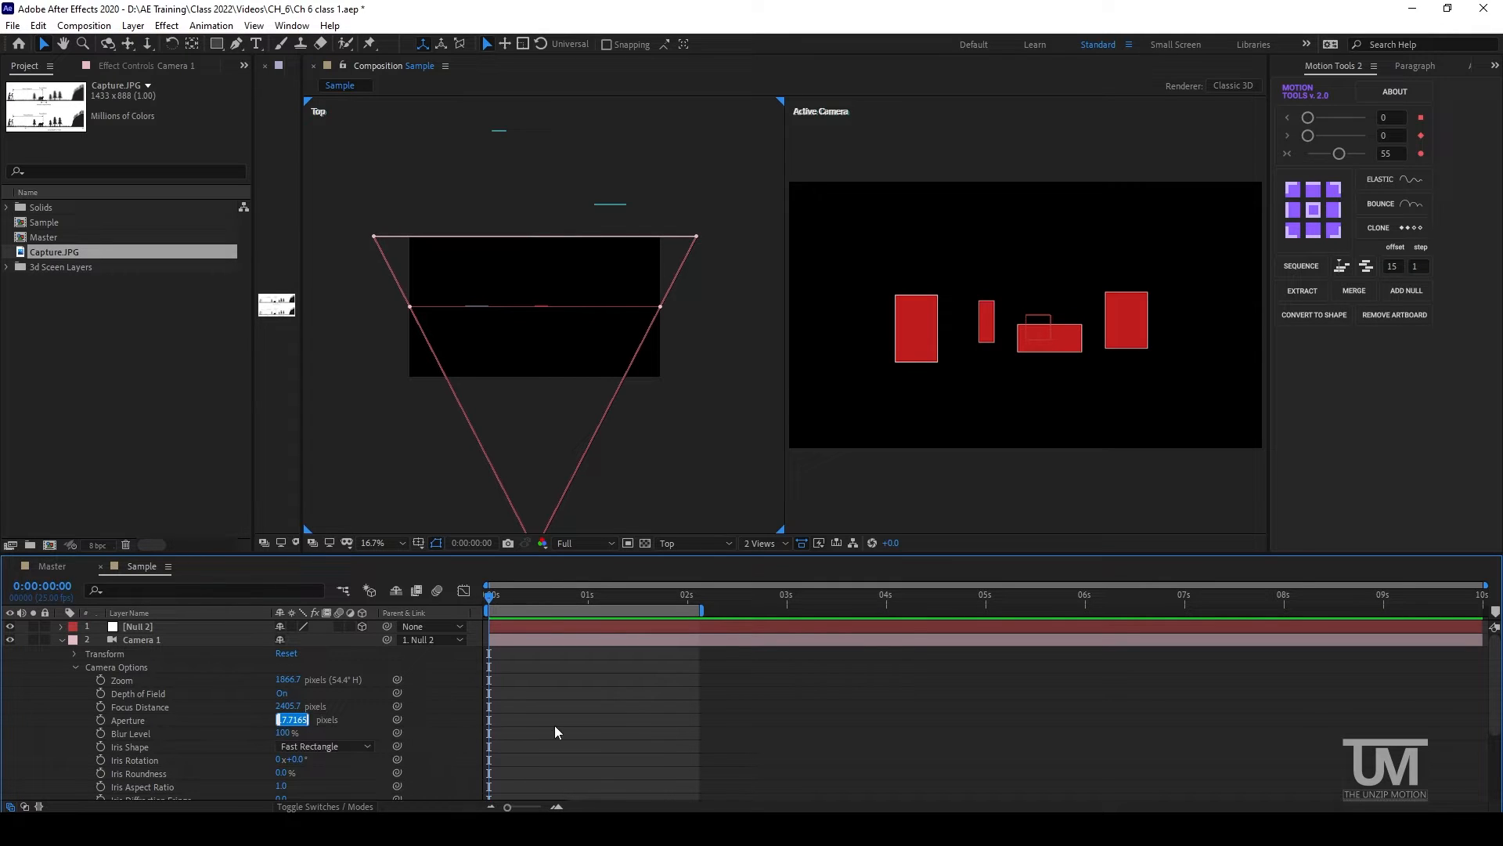
{"action": "left_click", "coordinate": [554, 725]}
{"action": "left_click", "coordinate": [289, 726]}
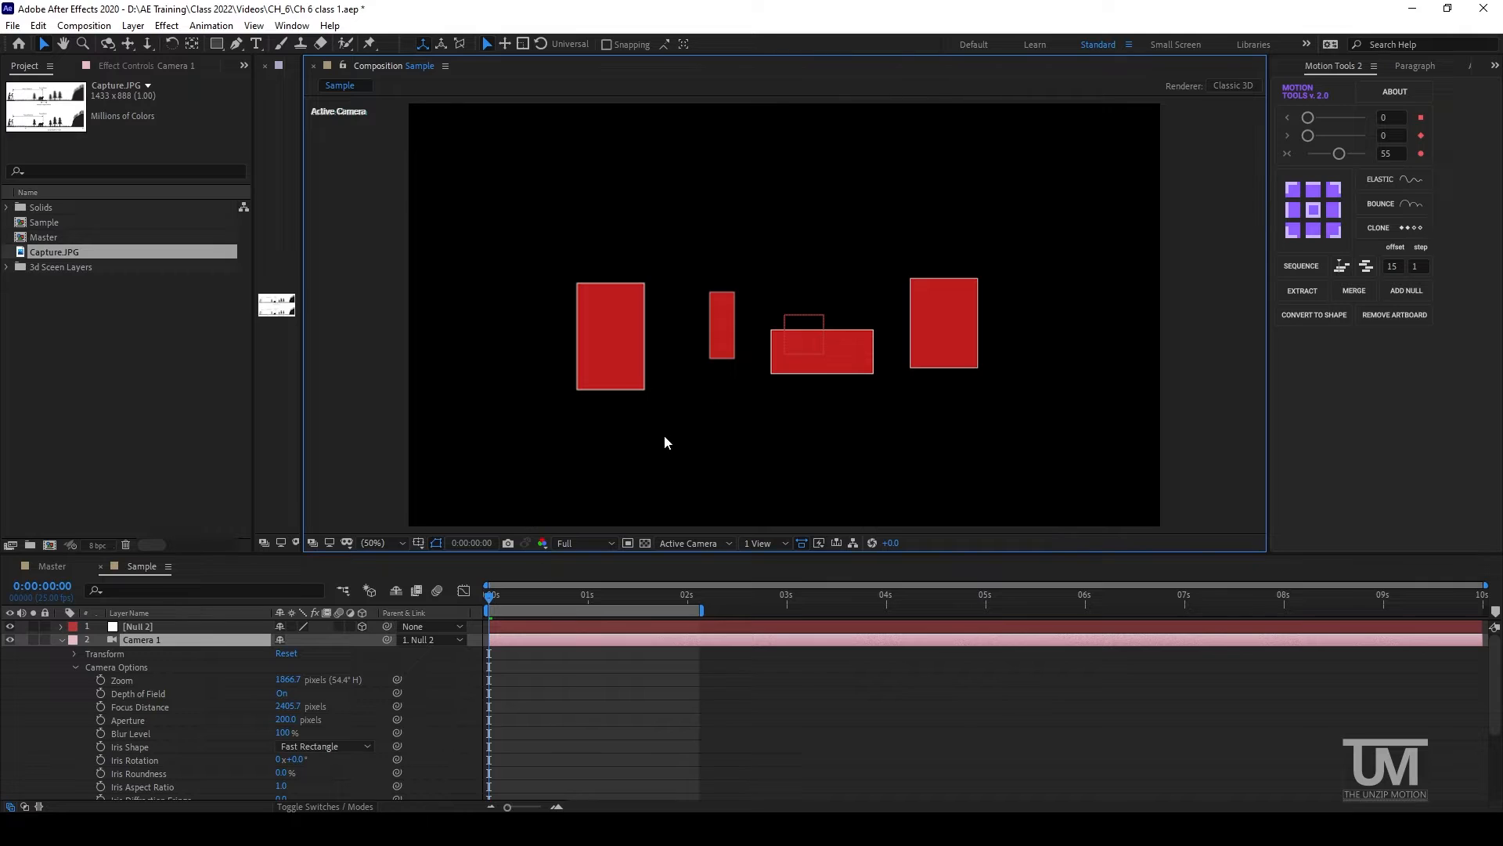
{"action": "left_click", "coordinate": [287, 720]}
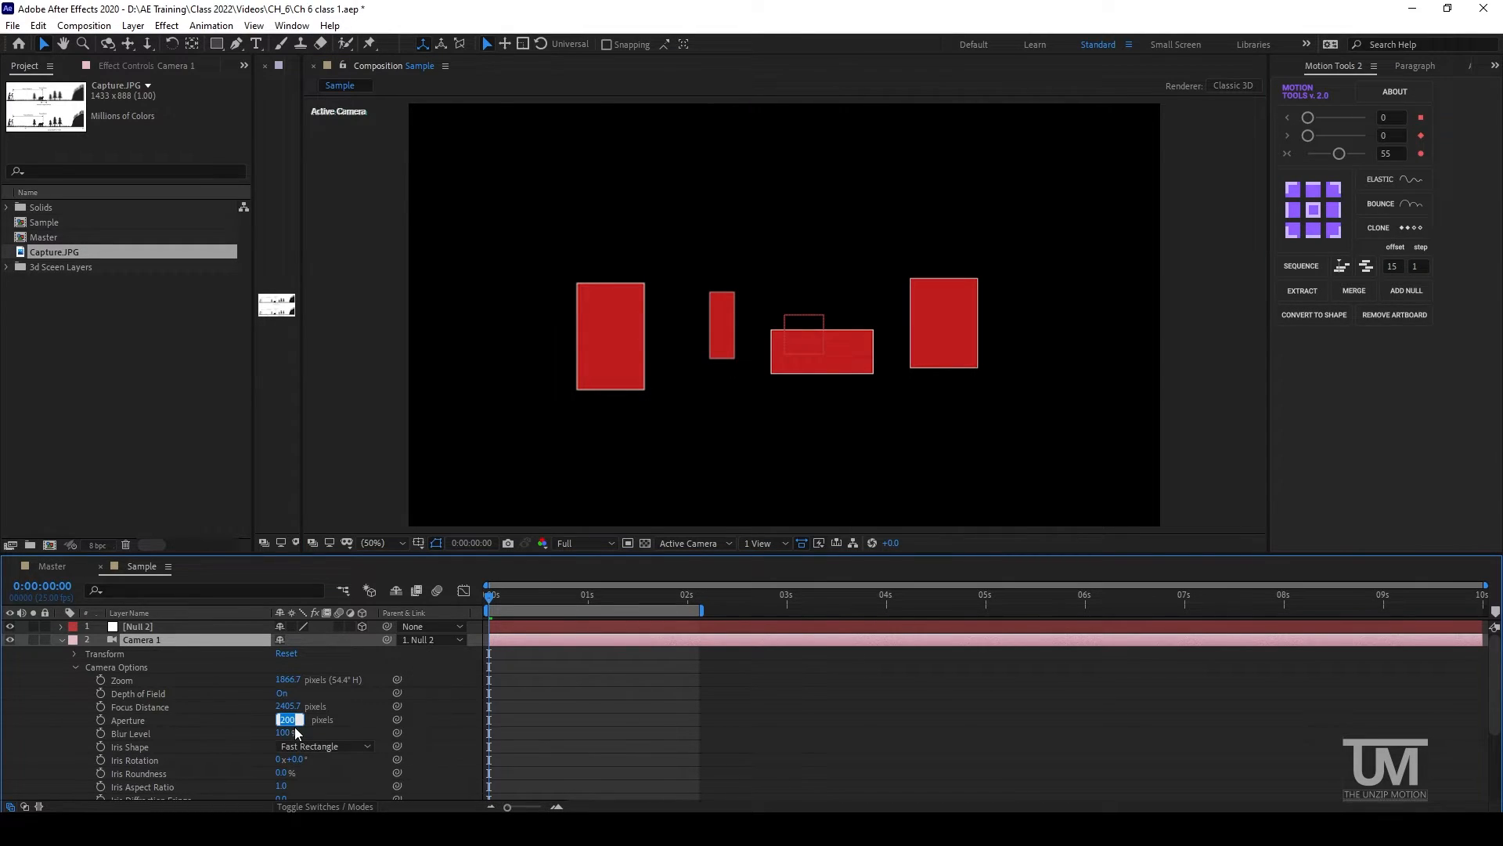
{"action": "type", "text": "60"}
{"action": "key", "text": "Return"}
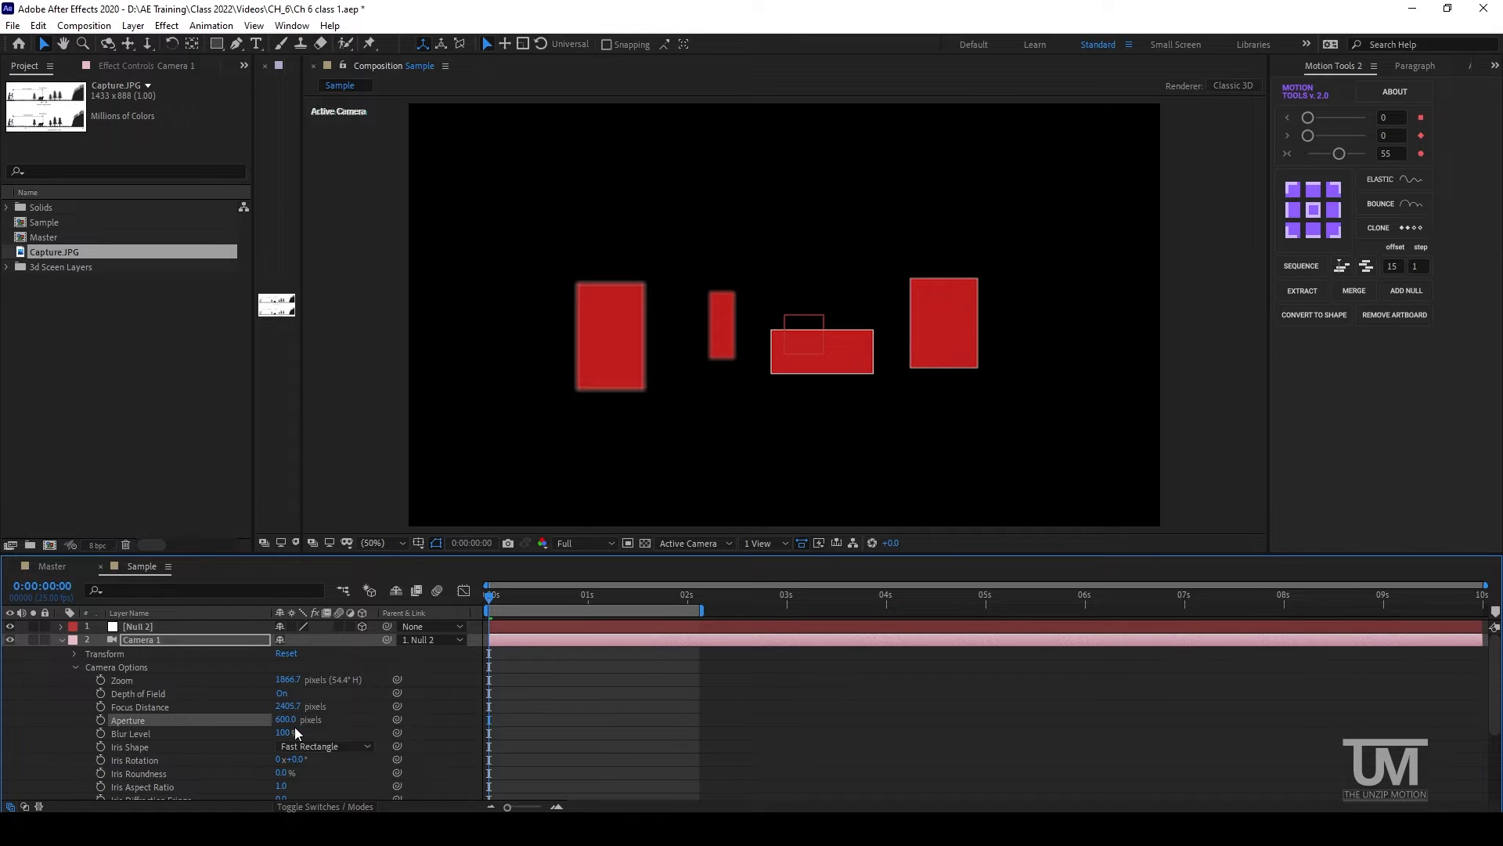
Restore the two horizontal views and reduce the Focus Distance to about 1870.7 pixels, at shape layer 4's depth.
{"action": "left_click", "coordinate": [767, 542]}
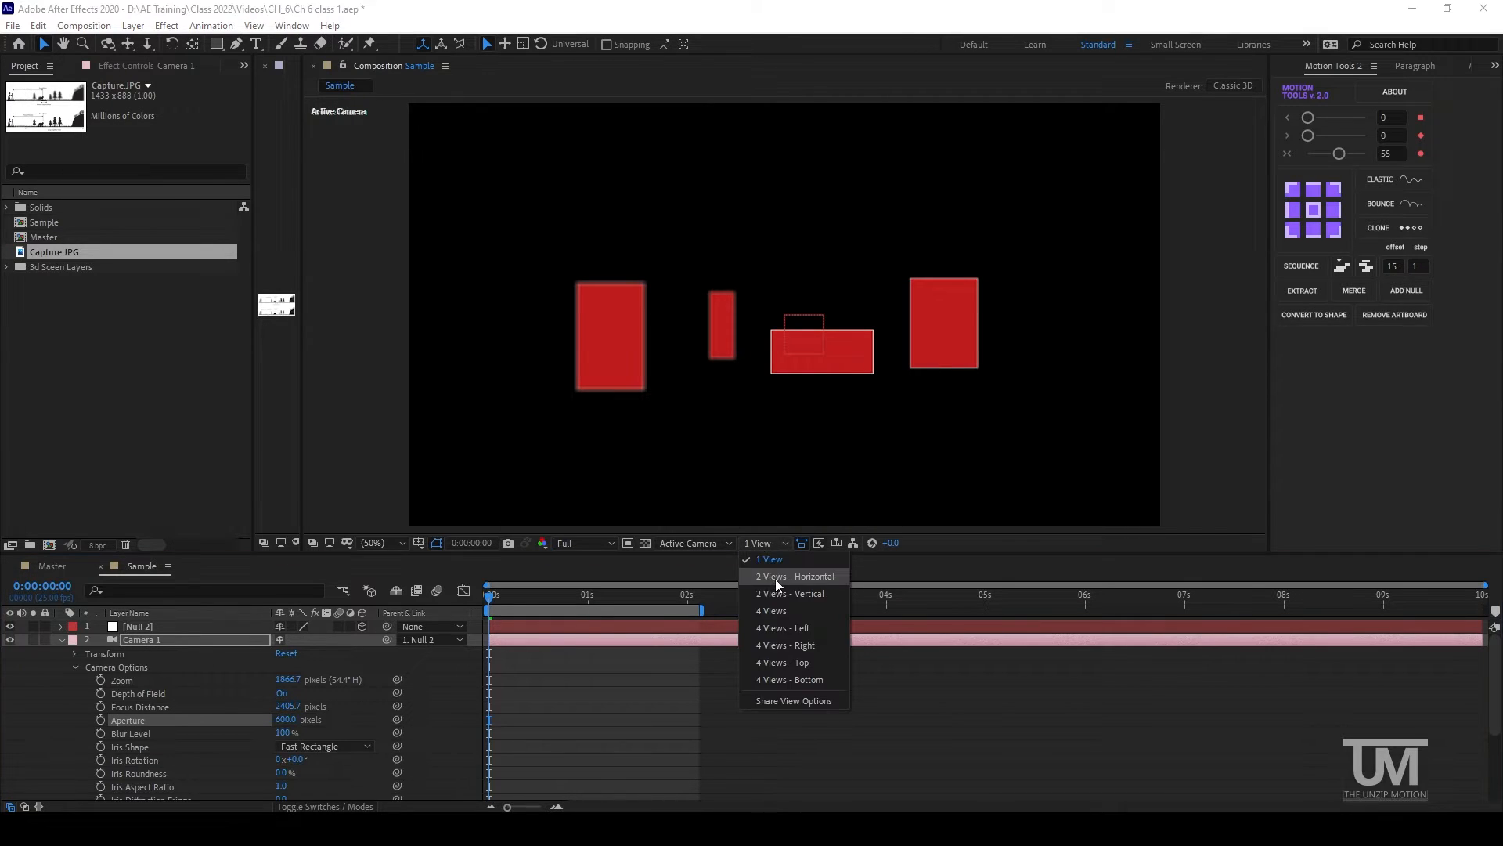
{"action": "left_click", "coordinate": [776, 580]}
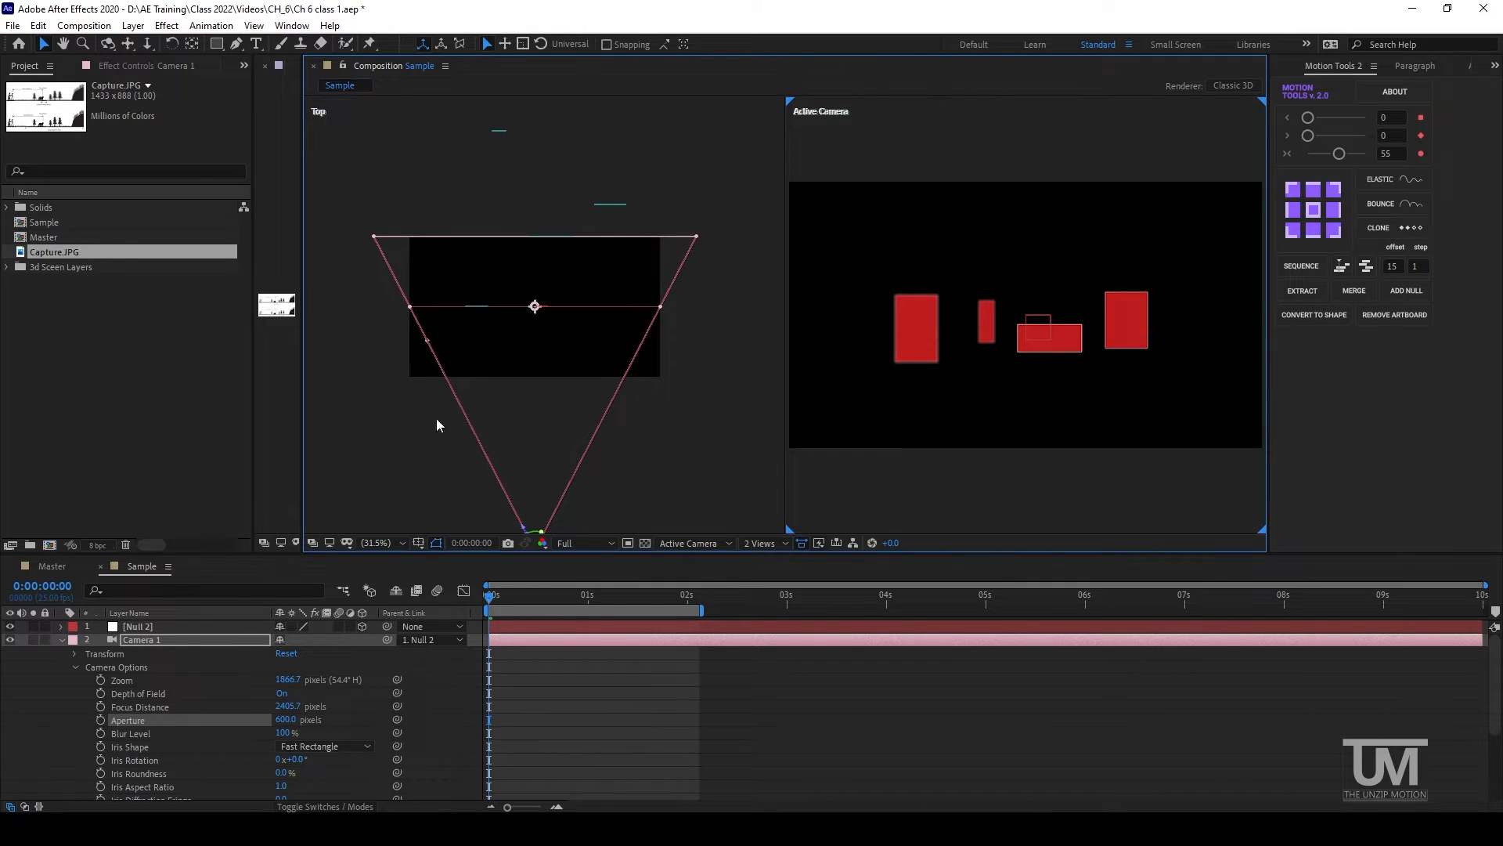
{"action": "left_click_drag", "start_coordinate": [286, 706], "coordinate": [3, 754]}
{"action": "left_click_drag", "start_coordinate": [286, 706], "coordinate": [227, 722]}
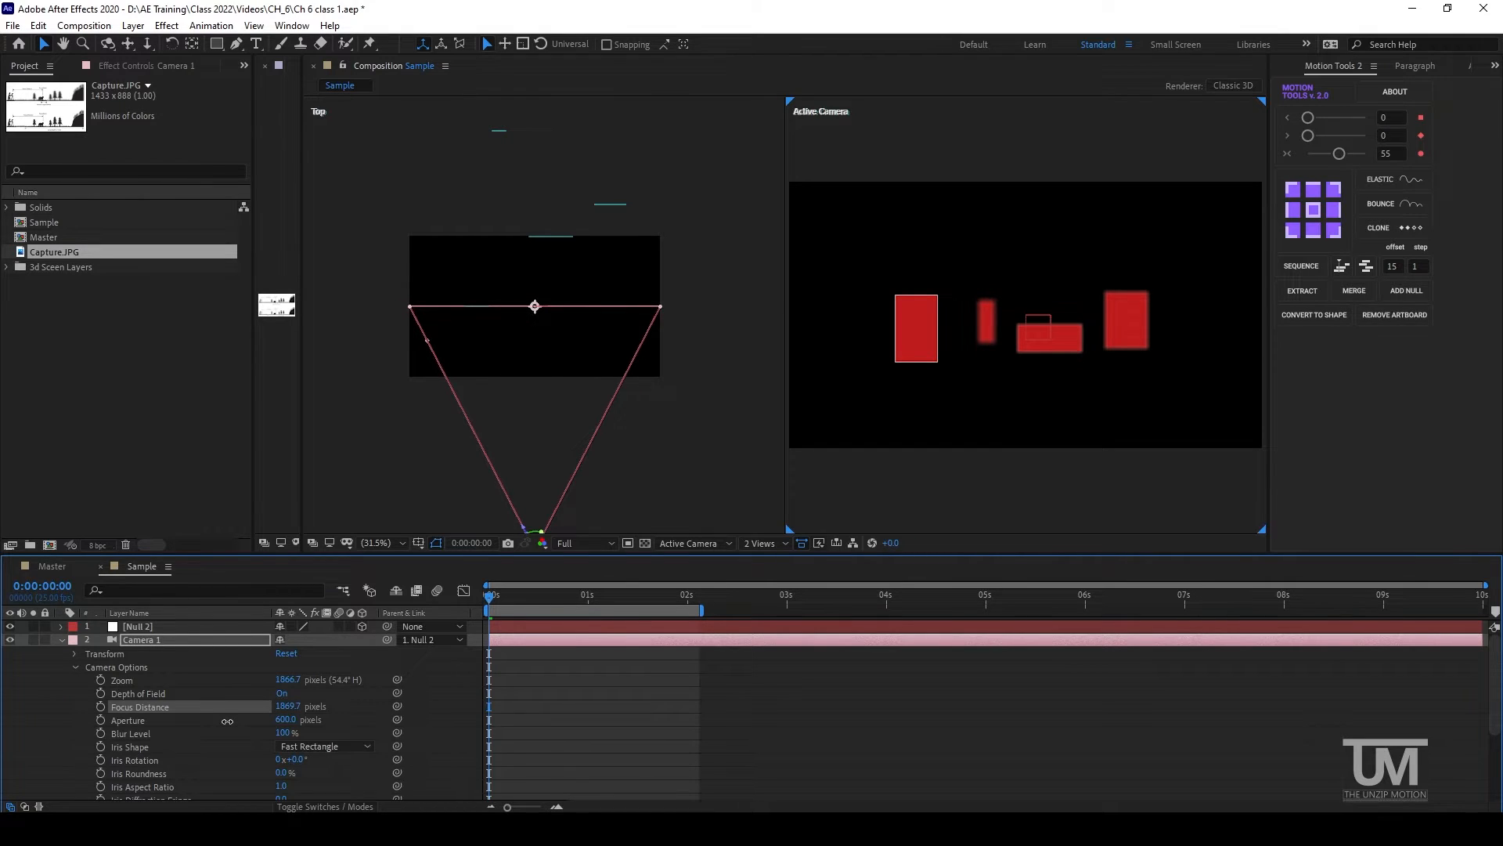
Review the focus point in the Capture.JPG diagram and return the Focus Distance to about 2406.7 pixels at shape layer 2.
{"action": "key", "text": "grave"}
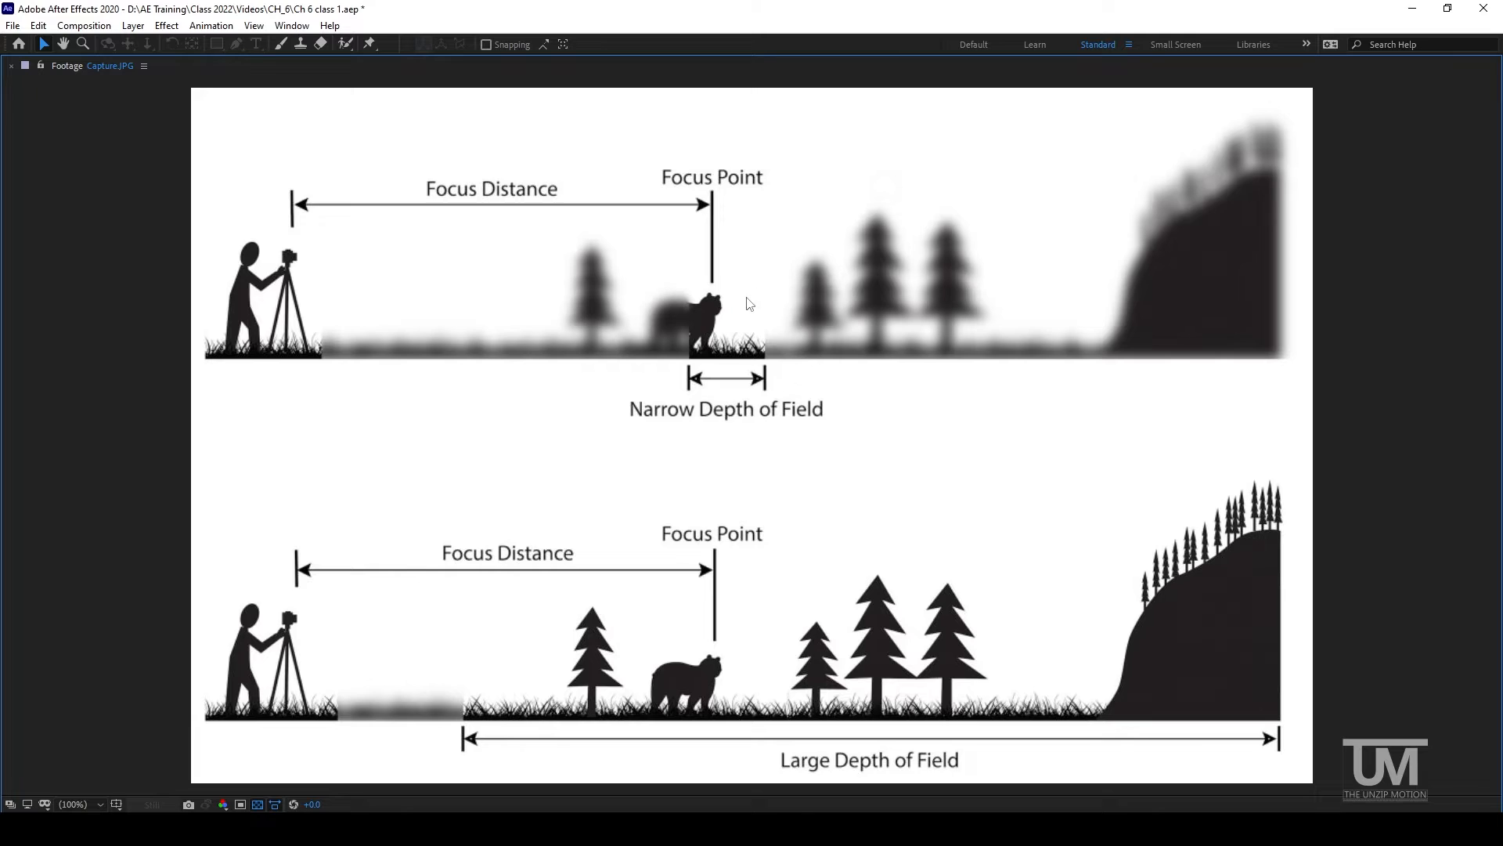
{"action": "key", "text": "grave"}
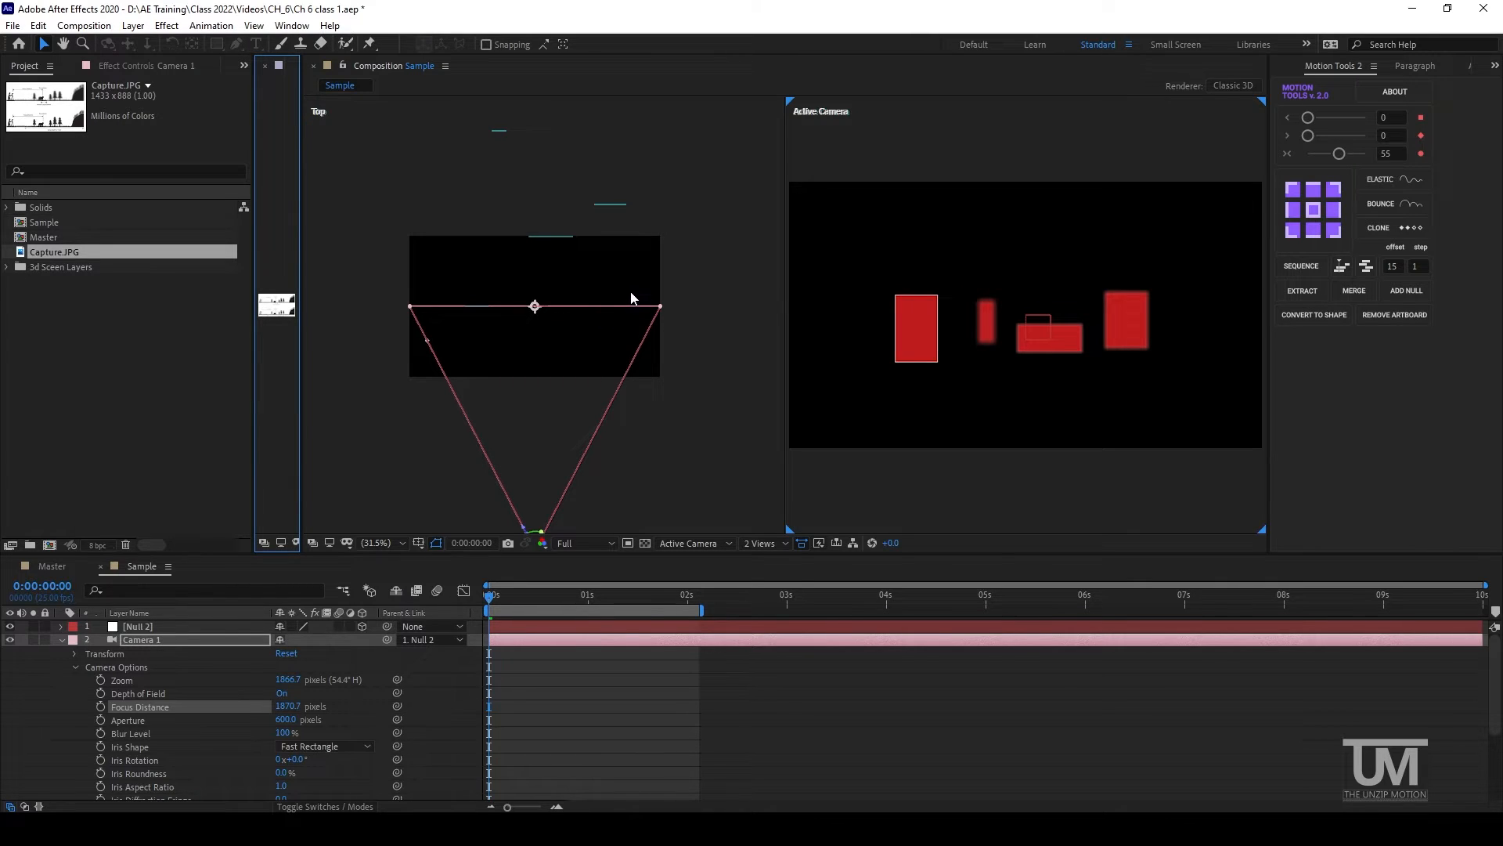
{"action": "left_click_drag", "start_coordinate": [285, 711], "coordinate": [665, 670]}
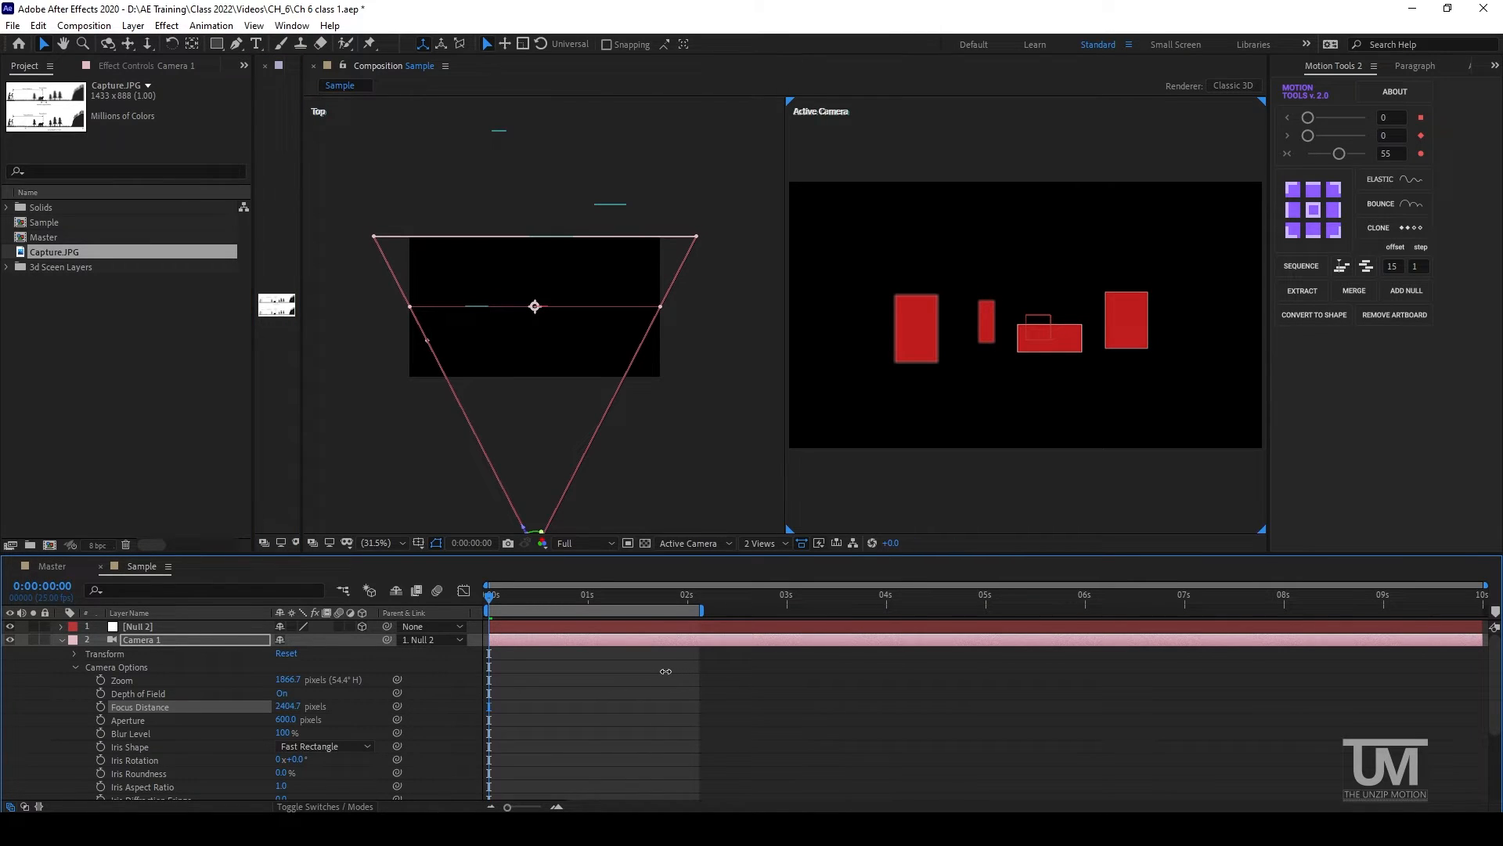
{"action": "left_click", "coordinate": [1067, 345]}
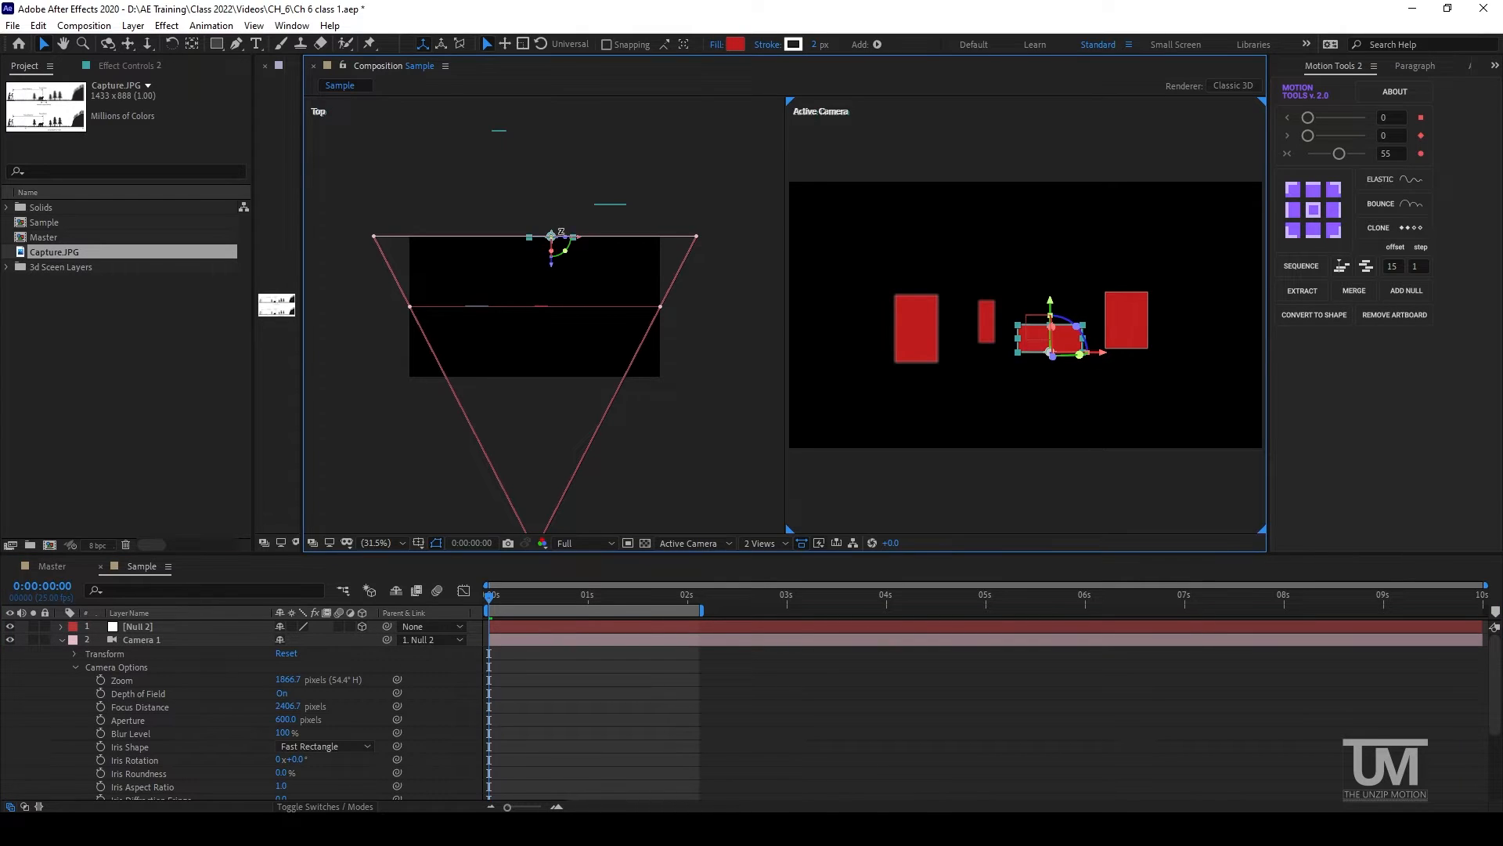
{"action": "left_click", "coordinate": [554, 709]}
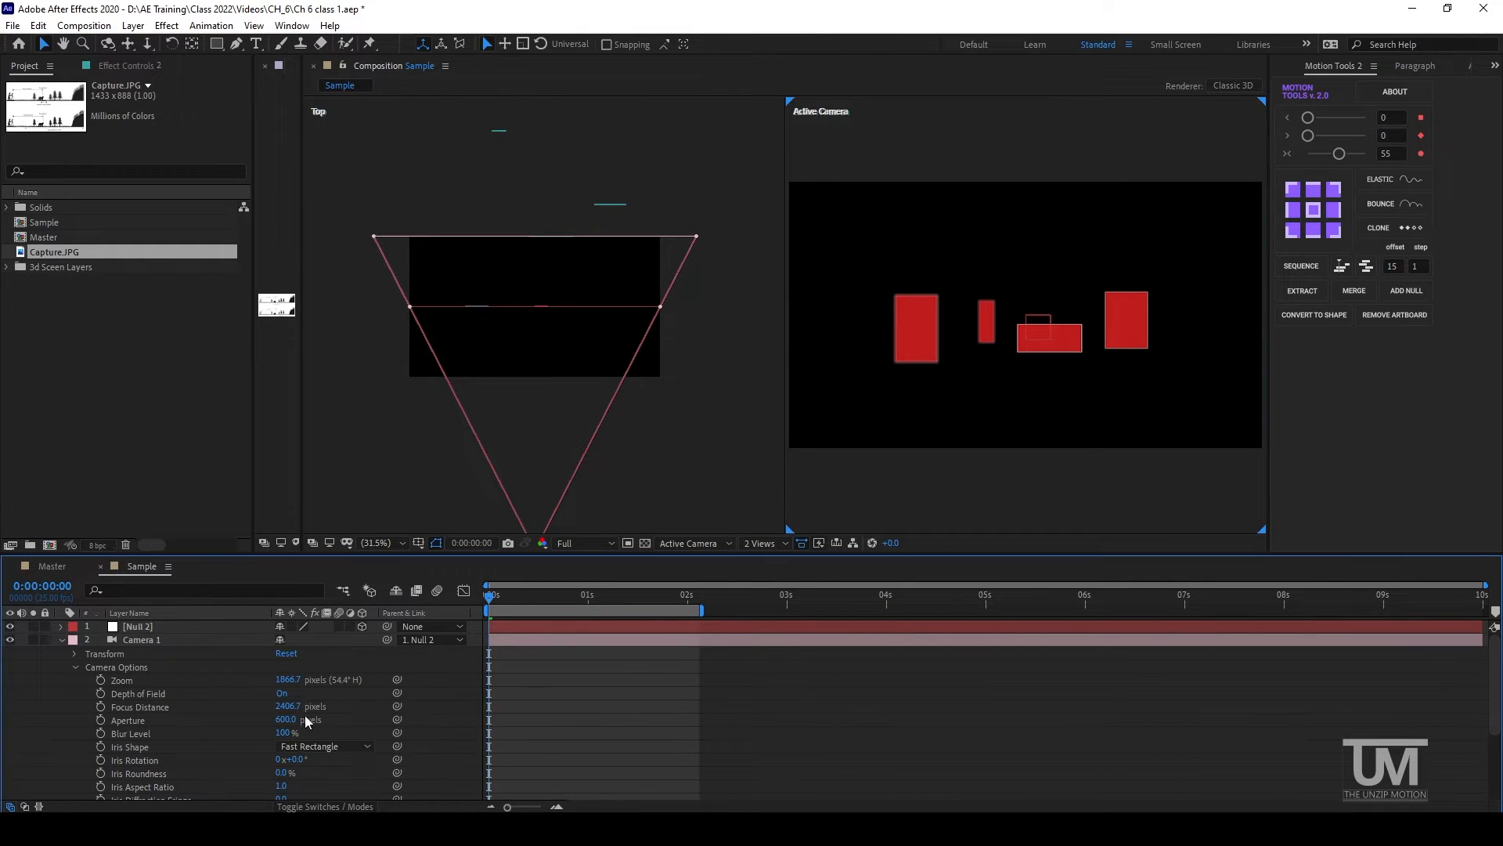
Inspect the camera's Aperture setting and compare it with the narrow and large depth of field in the Capture.JPG diagram.
{"action": "left_click", "coordinate": [284, 719]}
{"action": "left_click", "coordinate": [281, 721]}
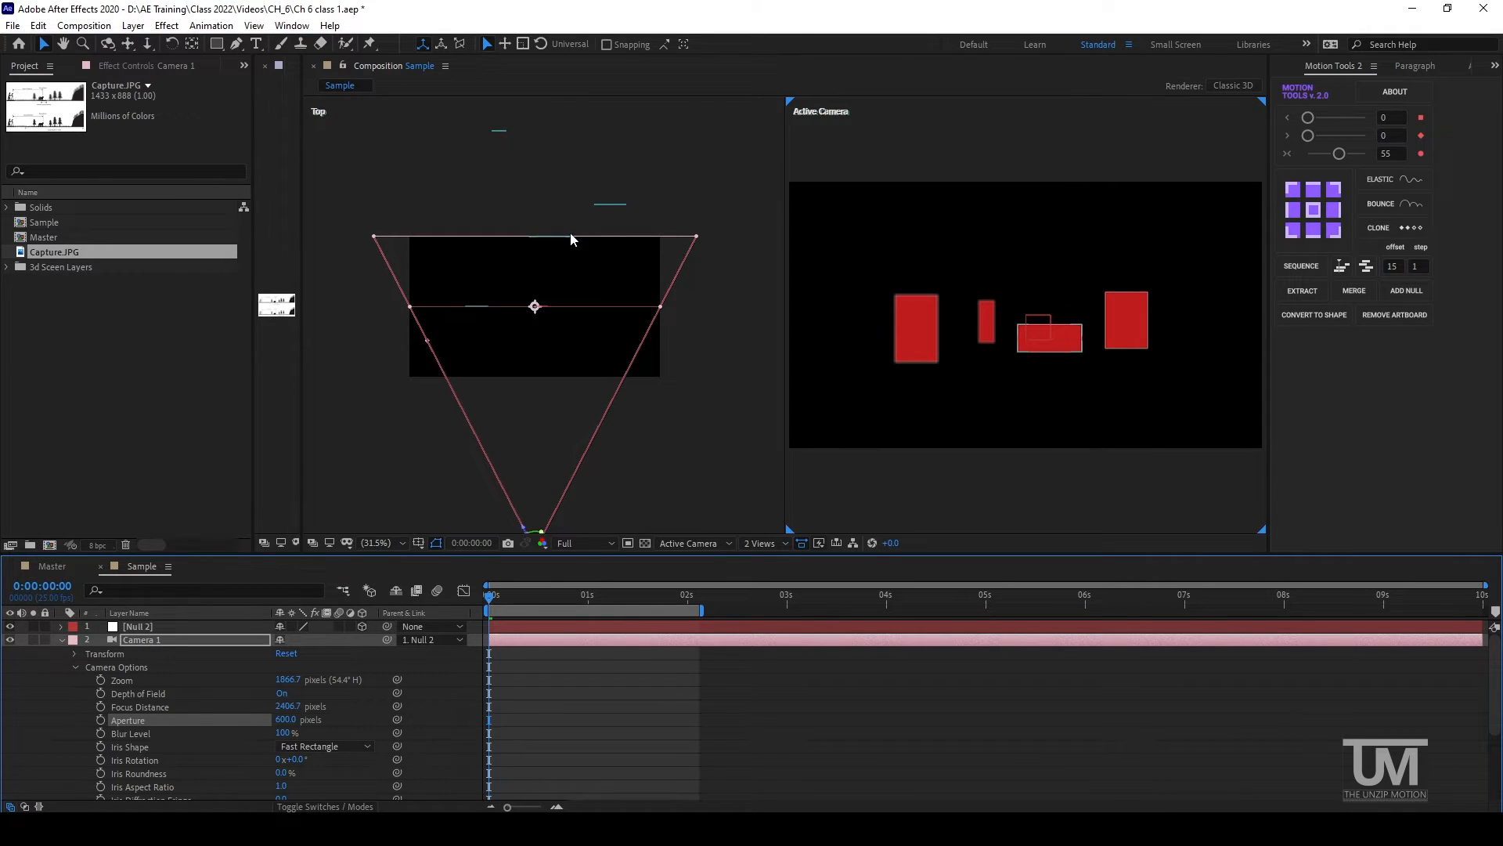
{"action": "left_click", "coordinate": [276, 335]}
{"action": "key", "text": "grave"}
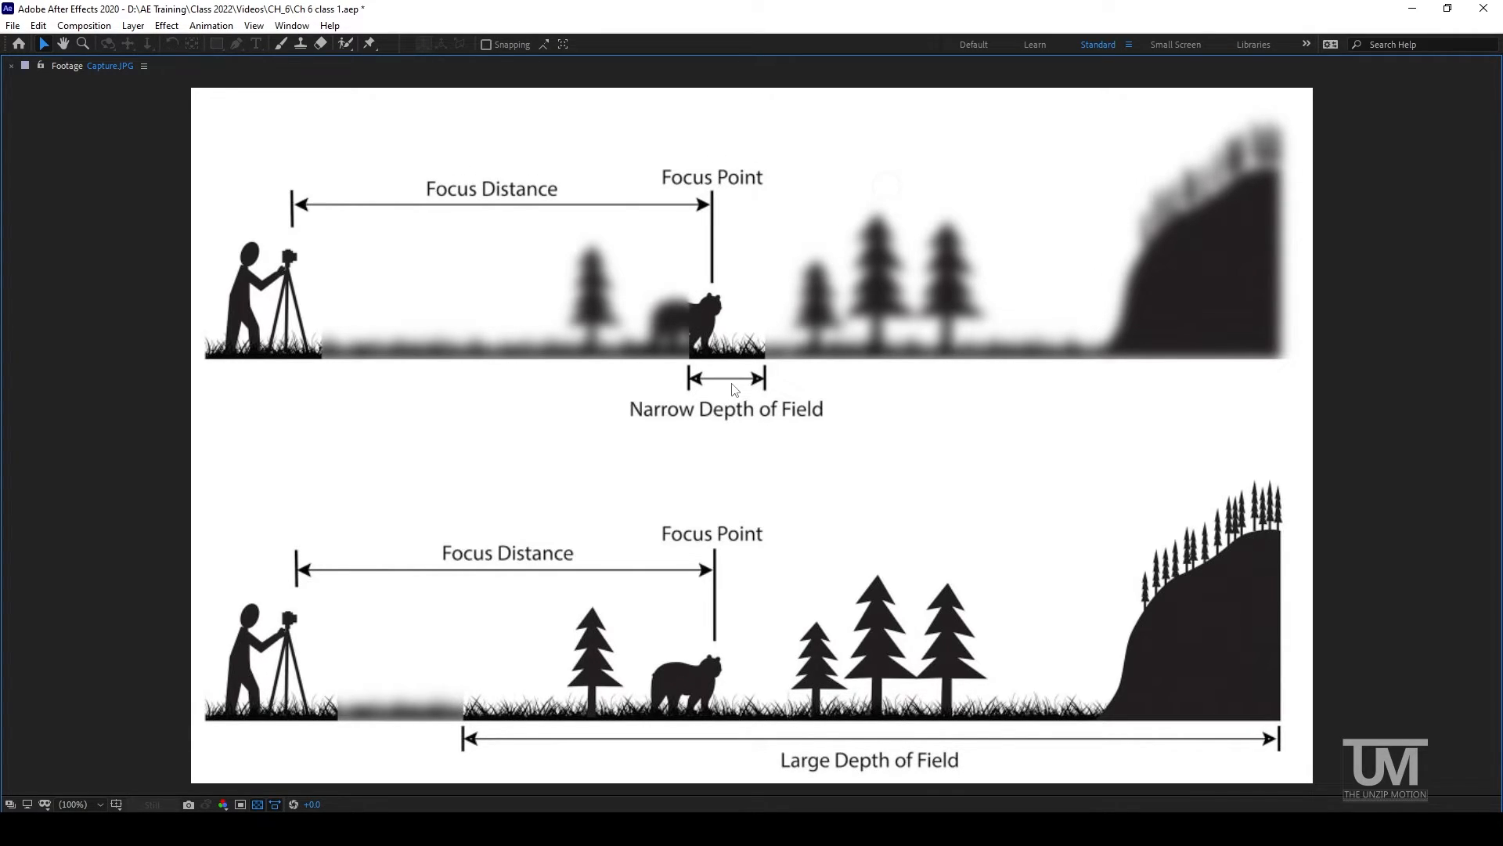
{"action": "key", "text": "grave"}
{"action": "left_click", "coordinate": [550, 705]}
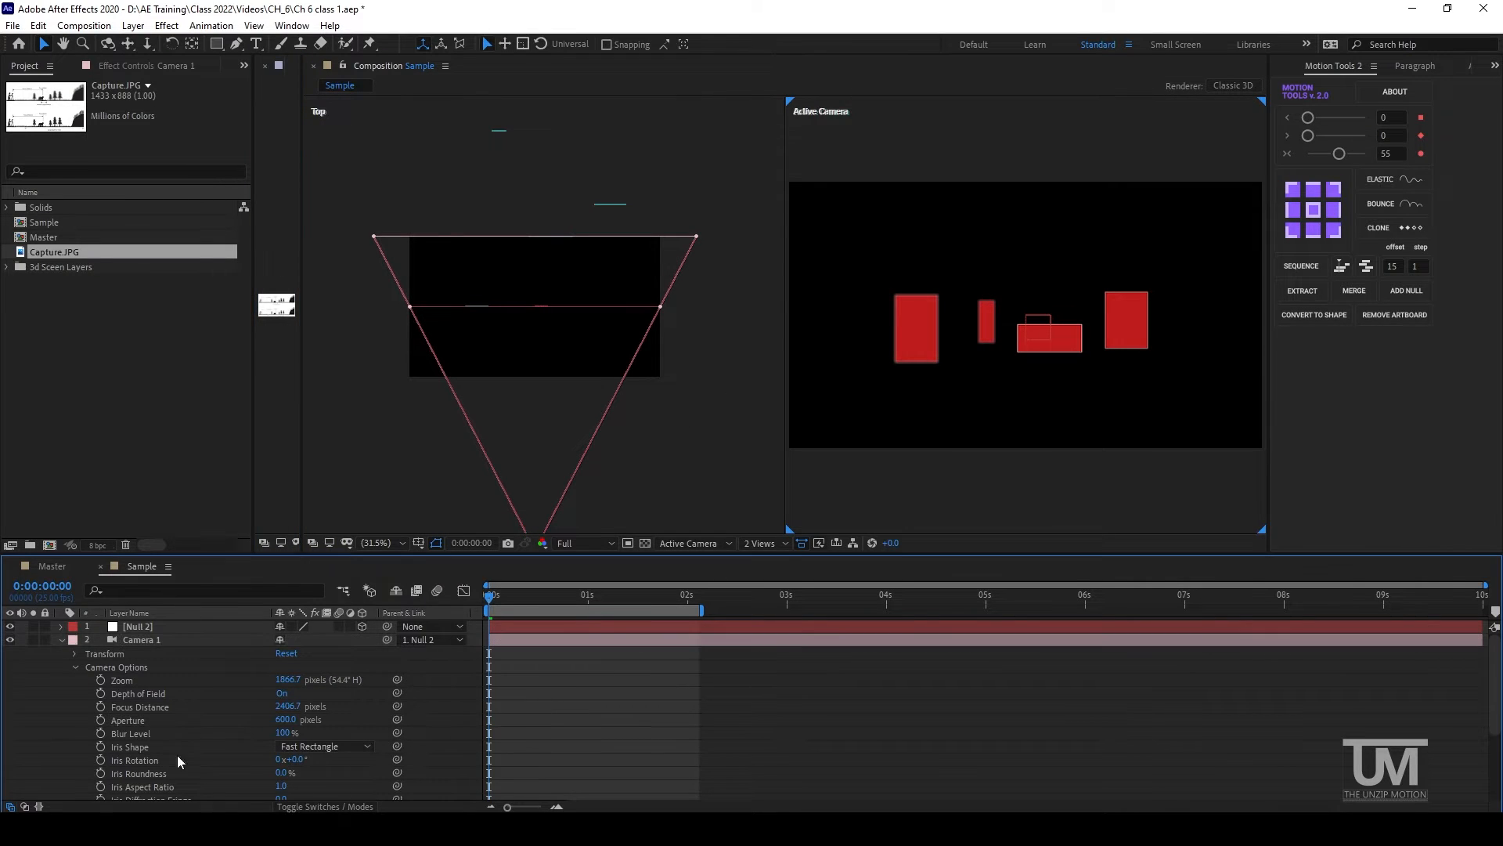
Set Camera 1's Blur Level to 200%.
{"action": "left_click", "coordinate": [141, 735]}
{"action": "left_click", "coordinate": [284, 733]}
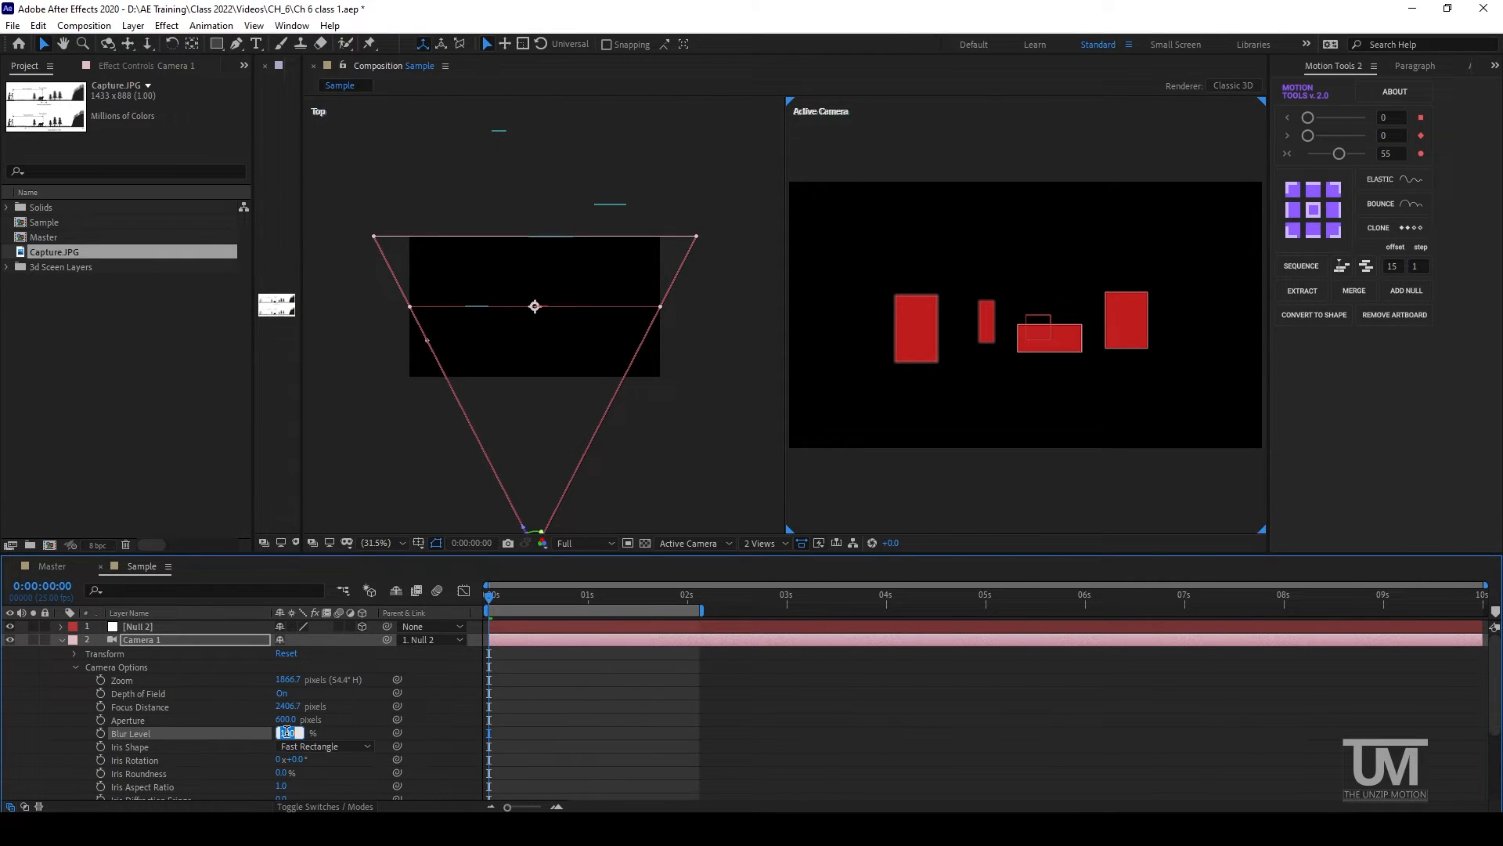
{"action": "type", "text": "200"}
{"action": "key", "text": "Return"}
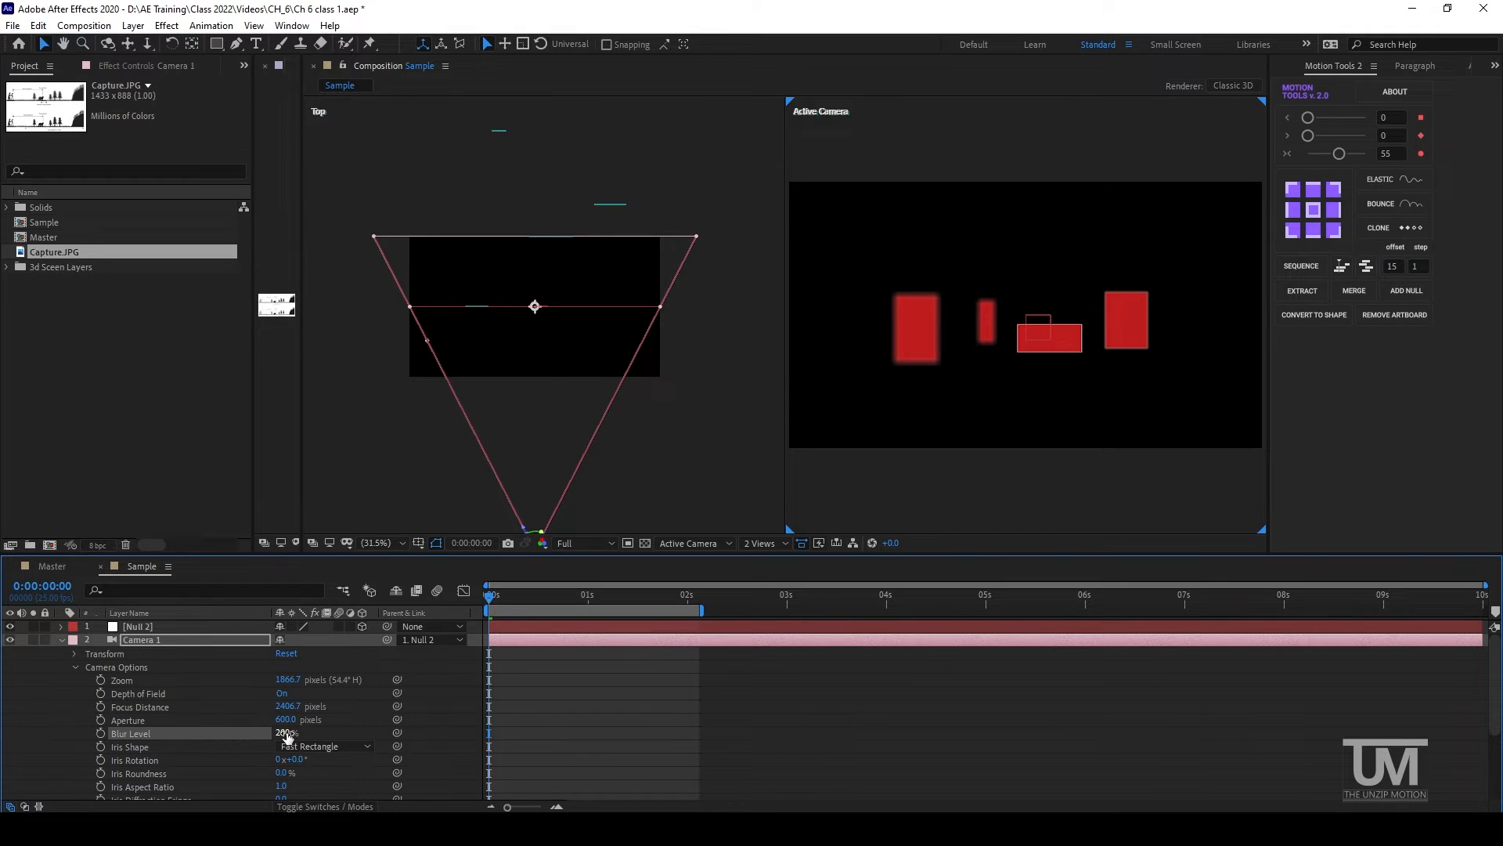
Collapse Camera 1's properties and inspect the spacing of shape layers 1 to 4 in the Top and Active Camera views.
{"action": "left_click", "coordinate": [522, 740]}
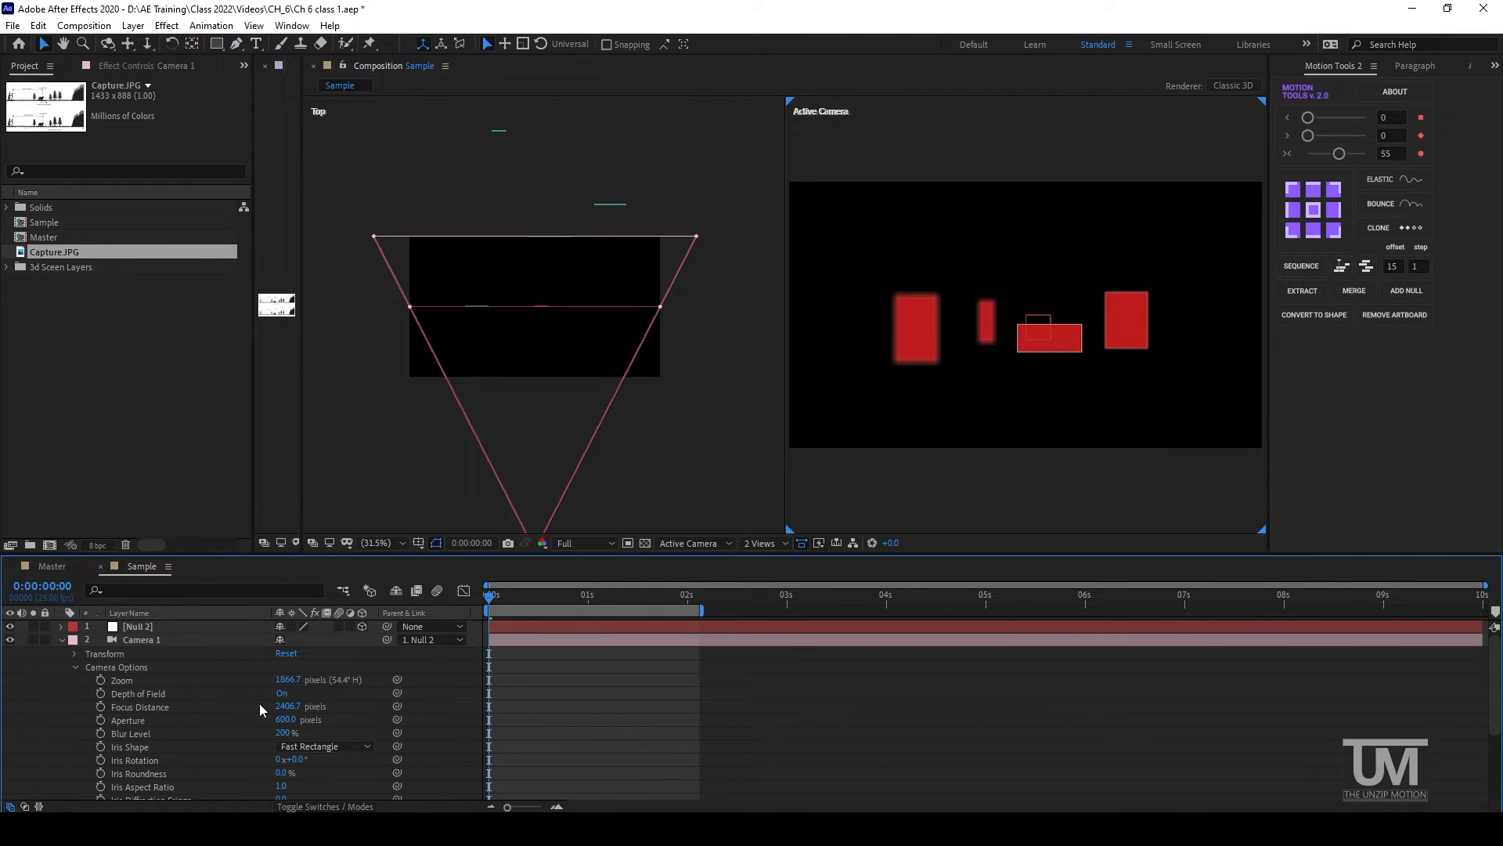
{"action": "left_click", "coordinate": [59, 642]}
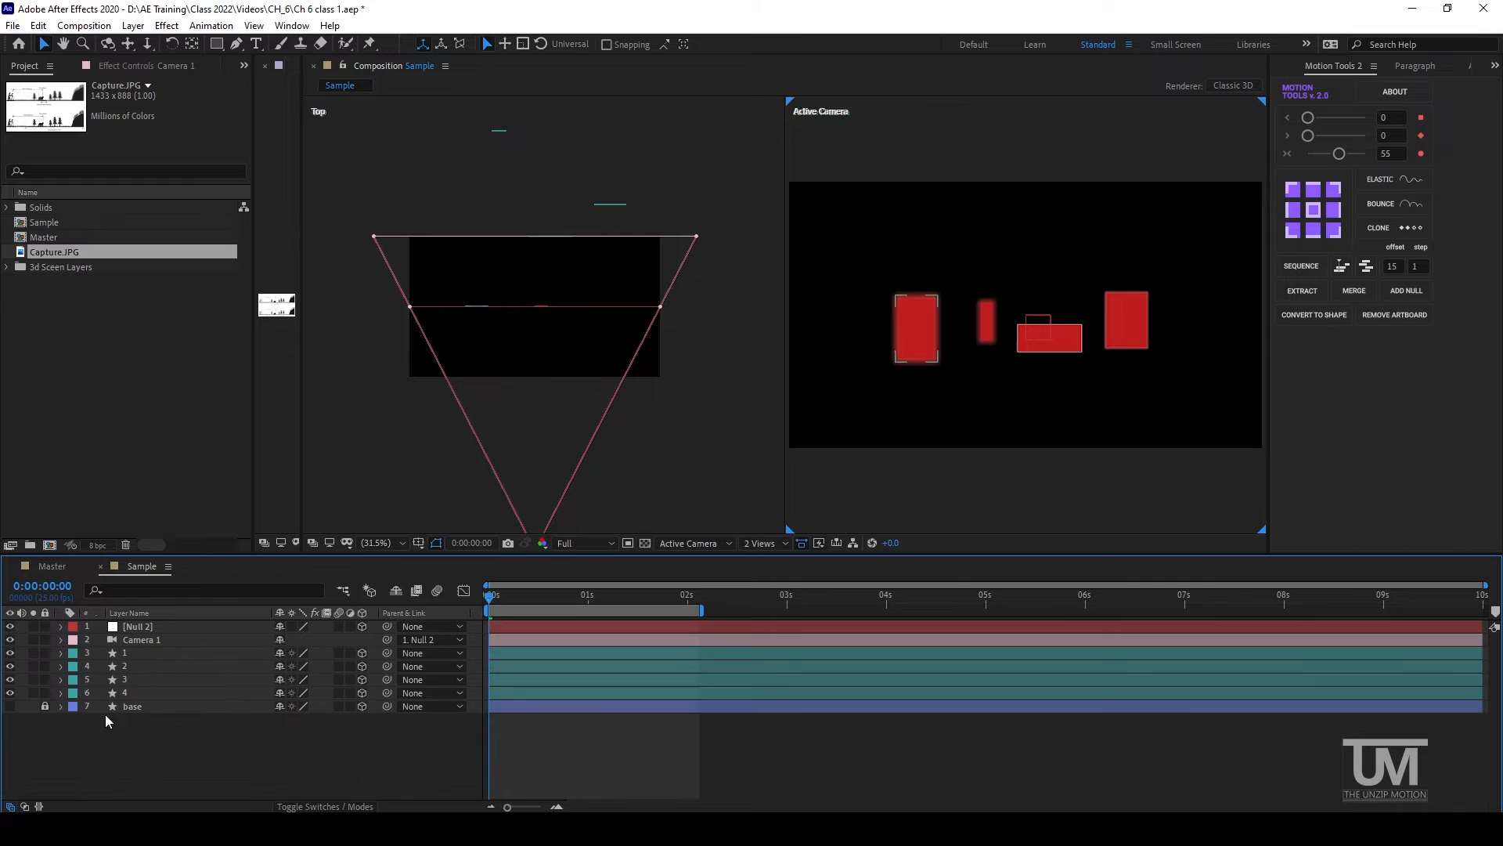
{"action": "left_click", "coordinate": [131, 651]}
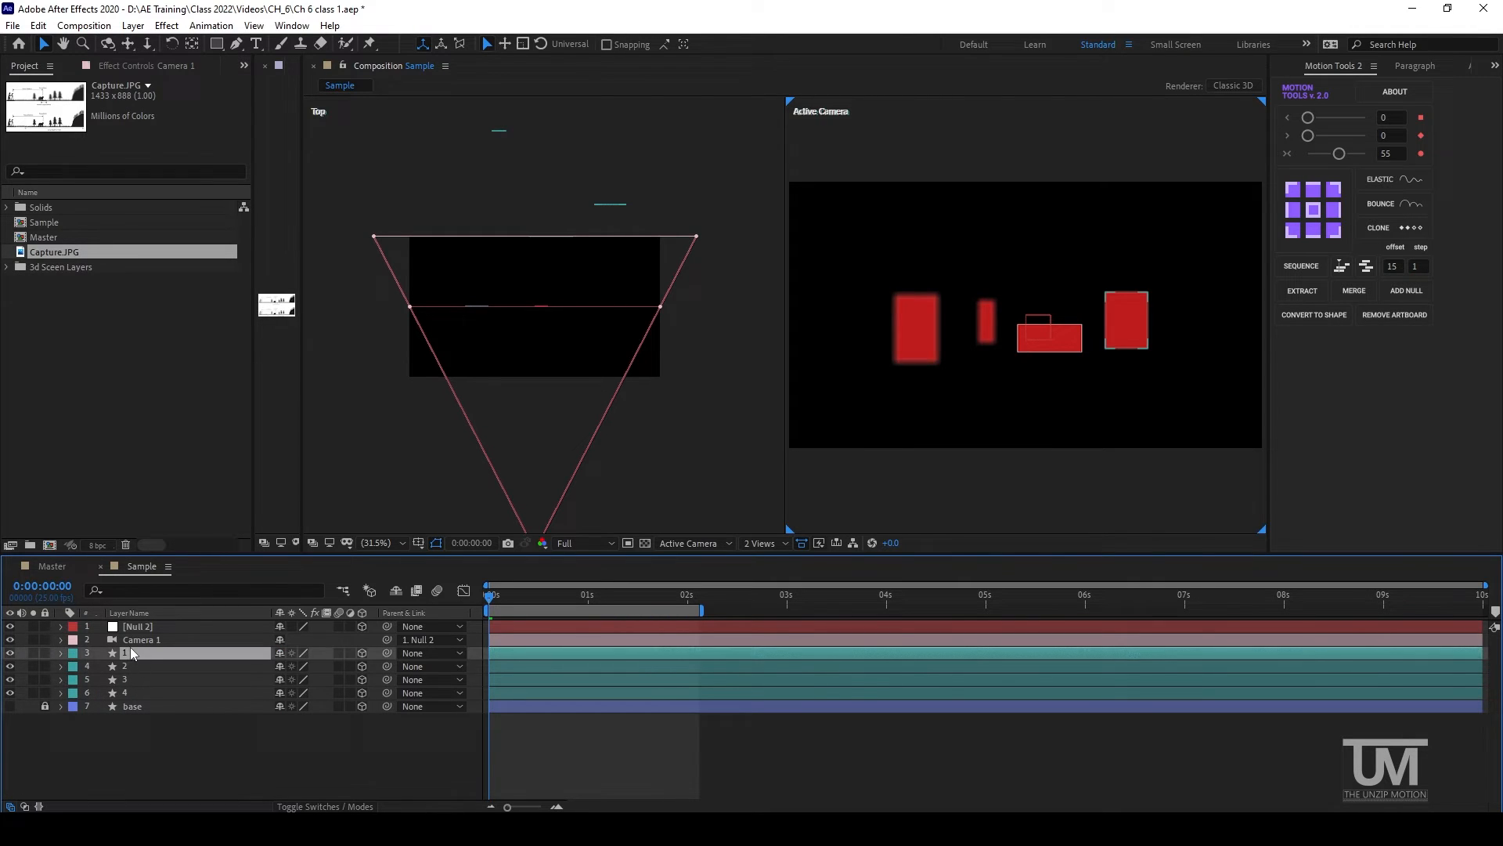
{"action": "left_click", "coordinate": [134, 693], "text": "shift"}
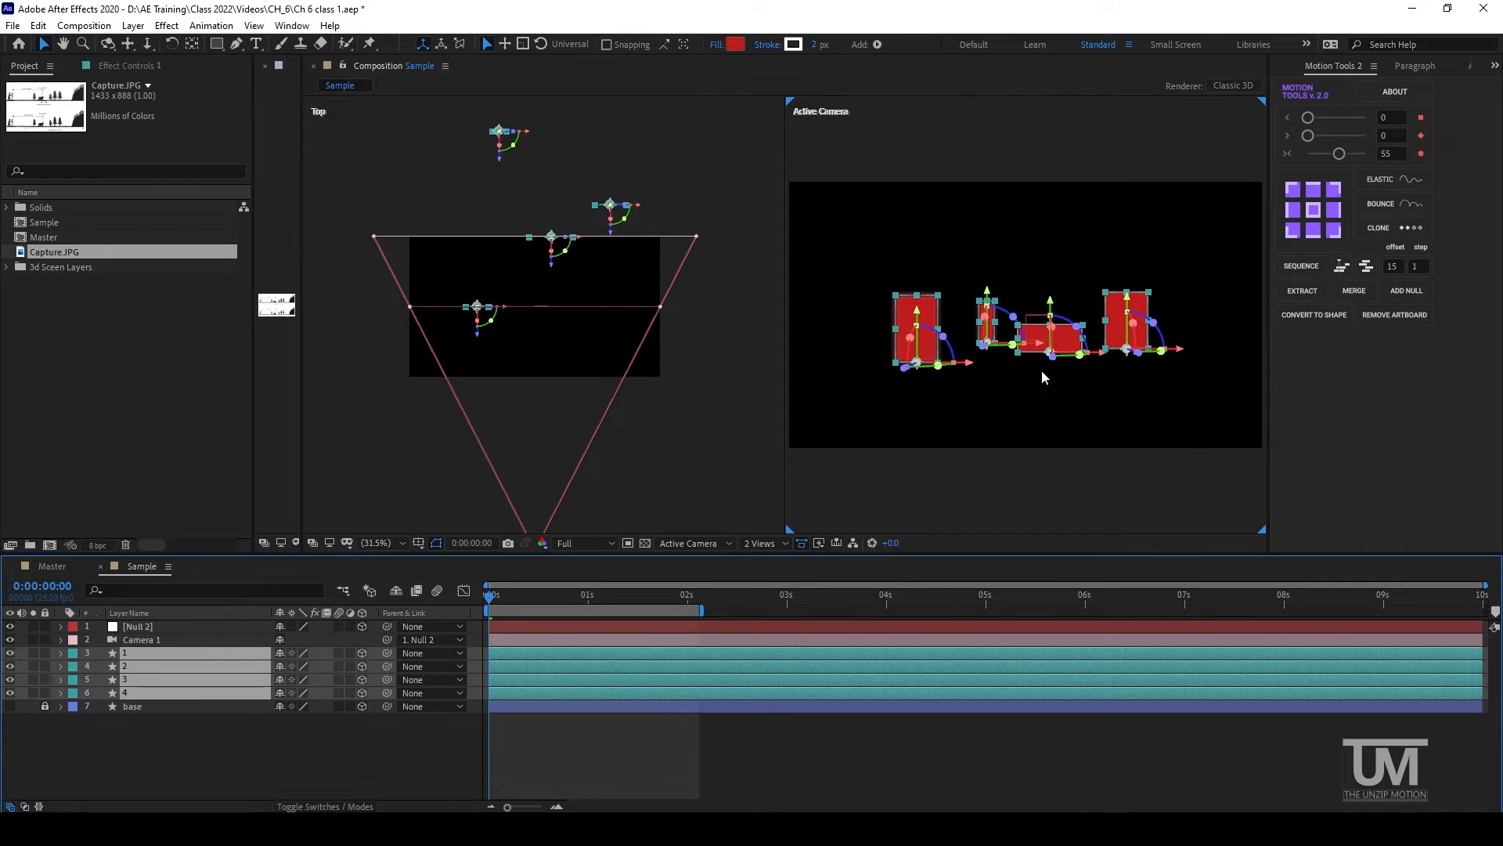
{"action": "left_click", "coordinate": [642, 390]}
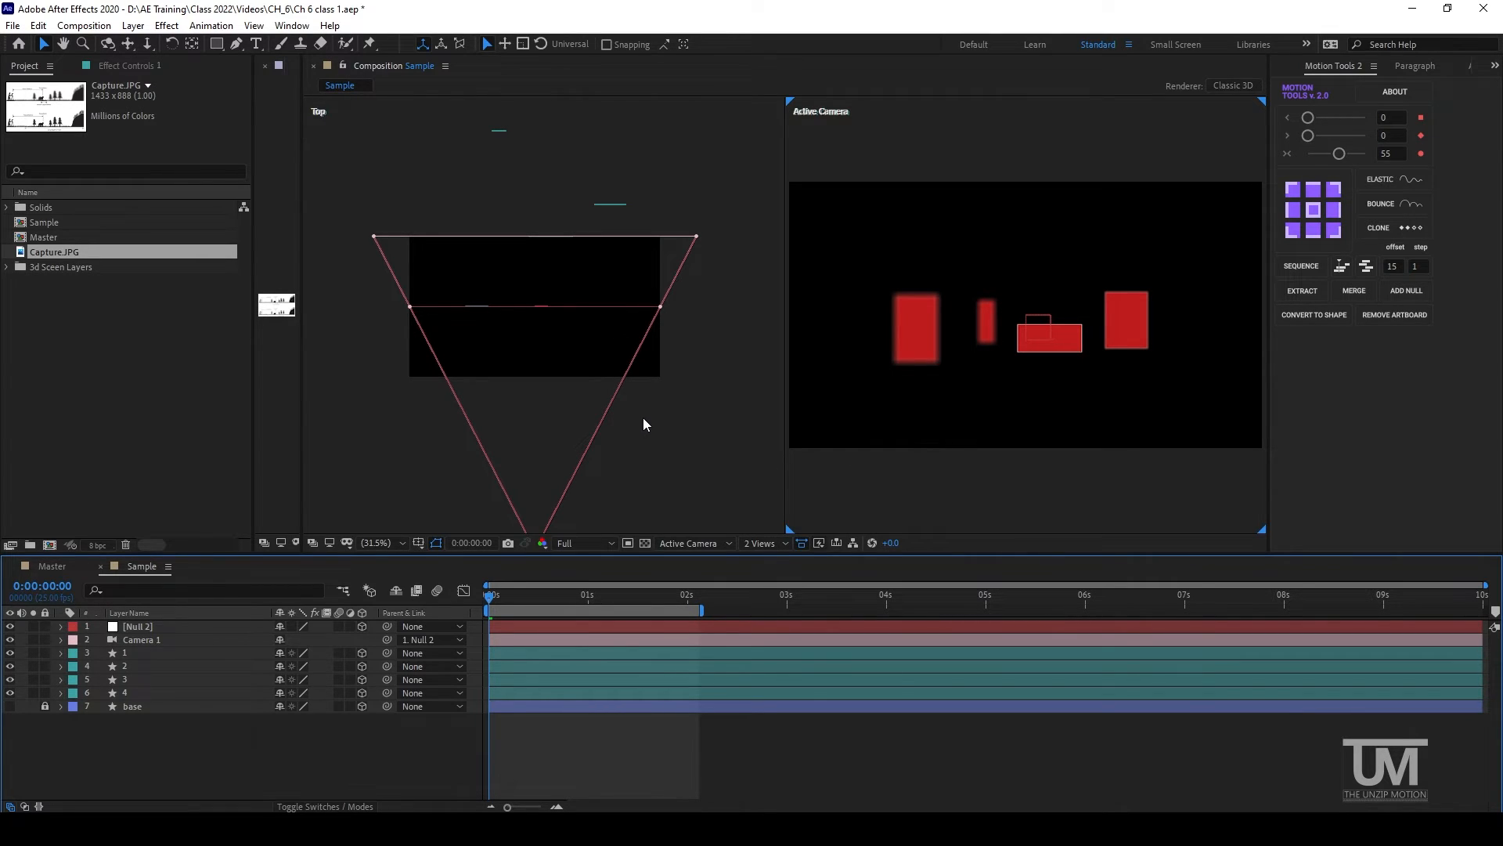
{"action": "left_click", "coordinate": [649, 414]}
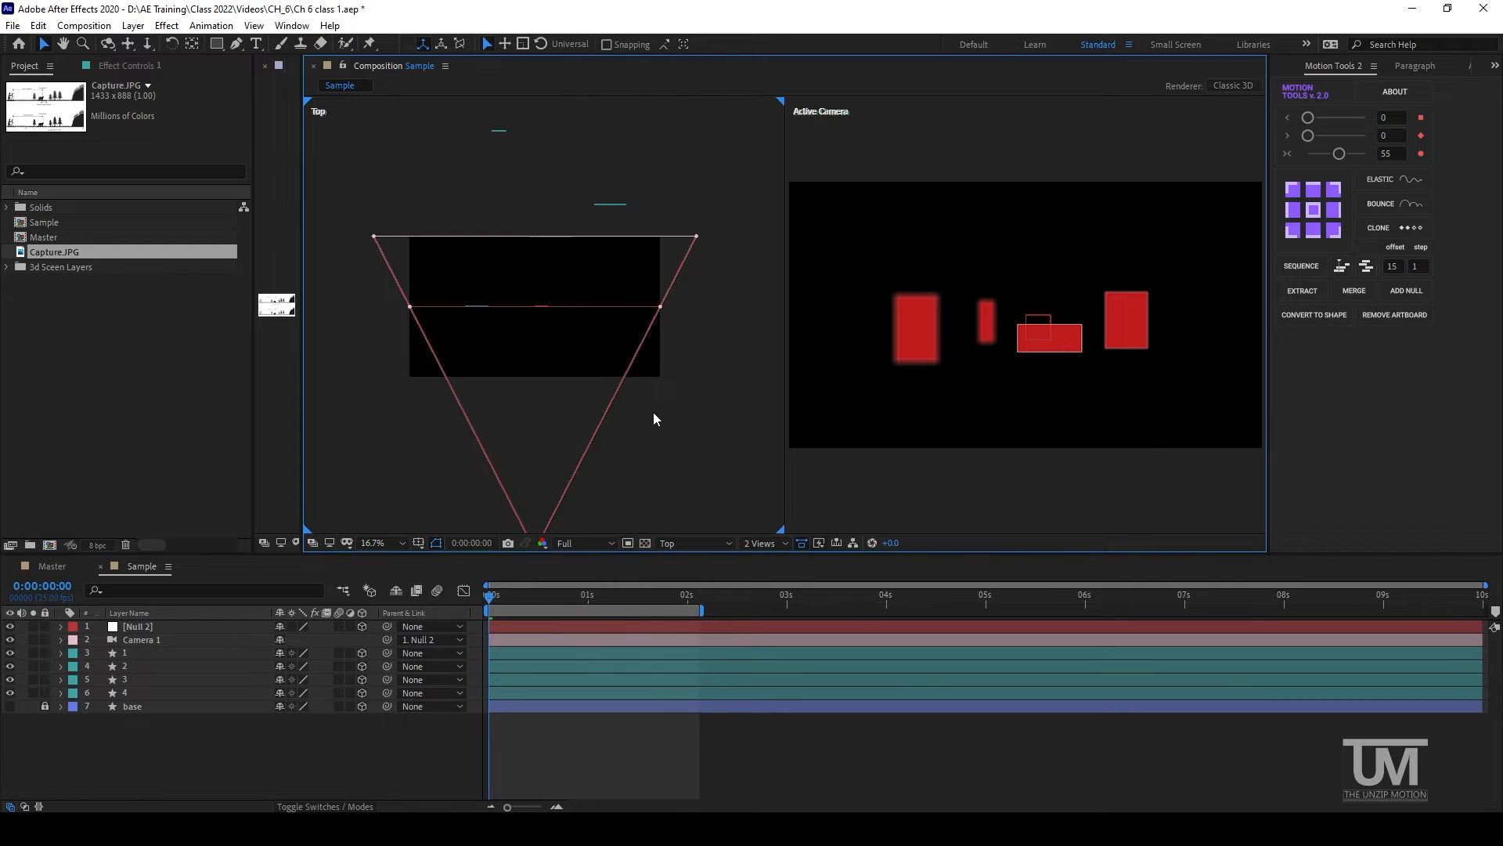
Switch to the Master composition and close the Capture.JPG viewer beside it.
{"action": "key", "text": "space"}
{"action": "mouse_move", "coordinate": [1009, 236]}
{"action": "left_mouse_down"}
{"action": "mouse_move", "coordinate": [974, 225]}
{"action": "mouse_move", "coordinate": [1003, 225]}
{"action": "mouse_move", "coordinate": [1007, 246]}
{"action": "left_mouse_up"}
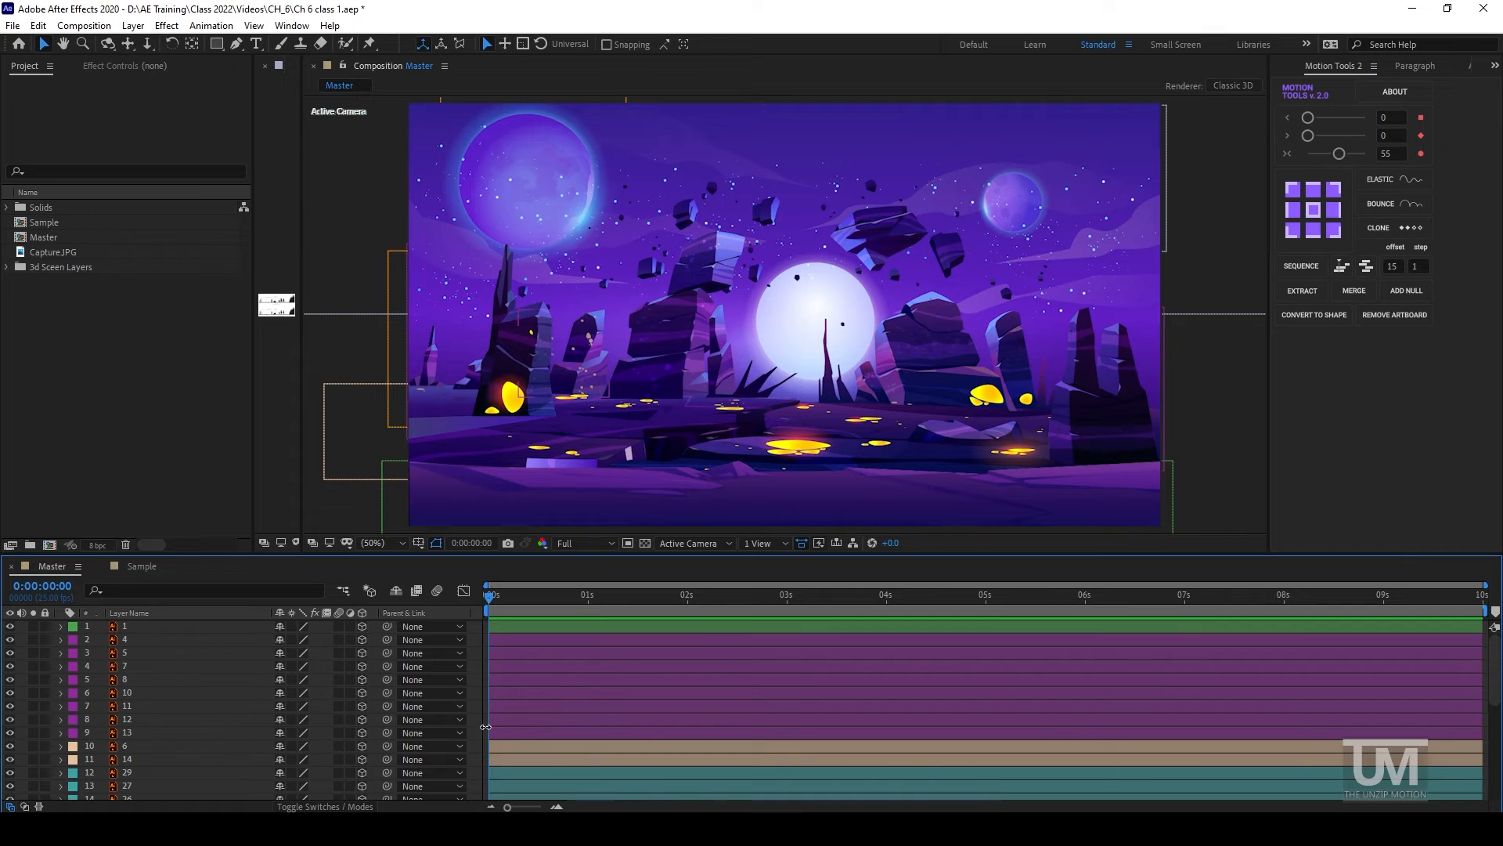
{"action": "left_click", "coordinate": [368, 188]}
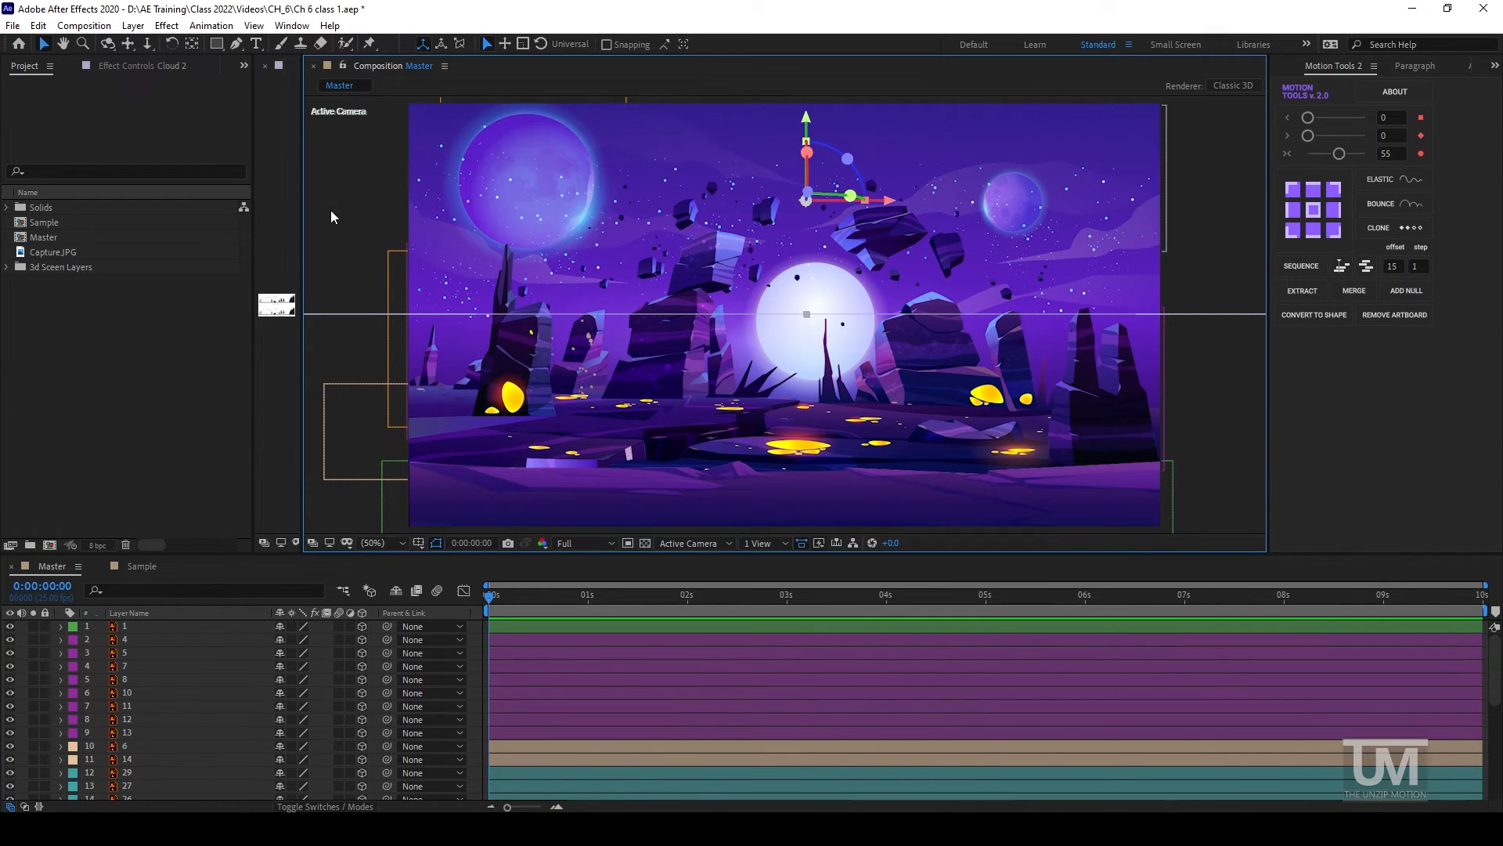
{"action": "left_click", "coordinate": [355, 369]}
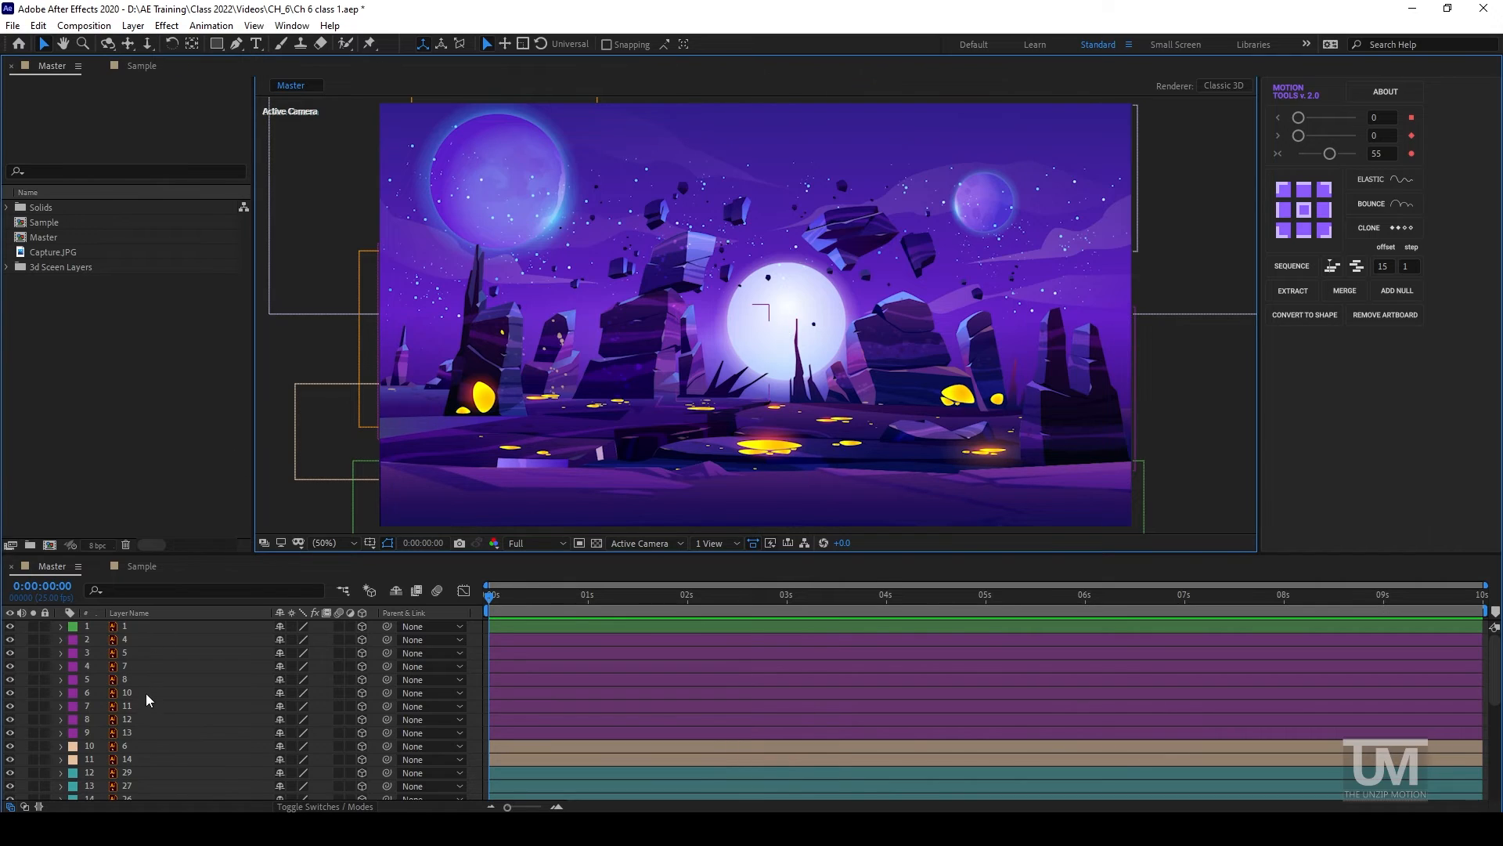
Review the Master composition's full layer stack and hide every layer from layer 1 down to BG.
{"action": "key", "text": "grave"}
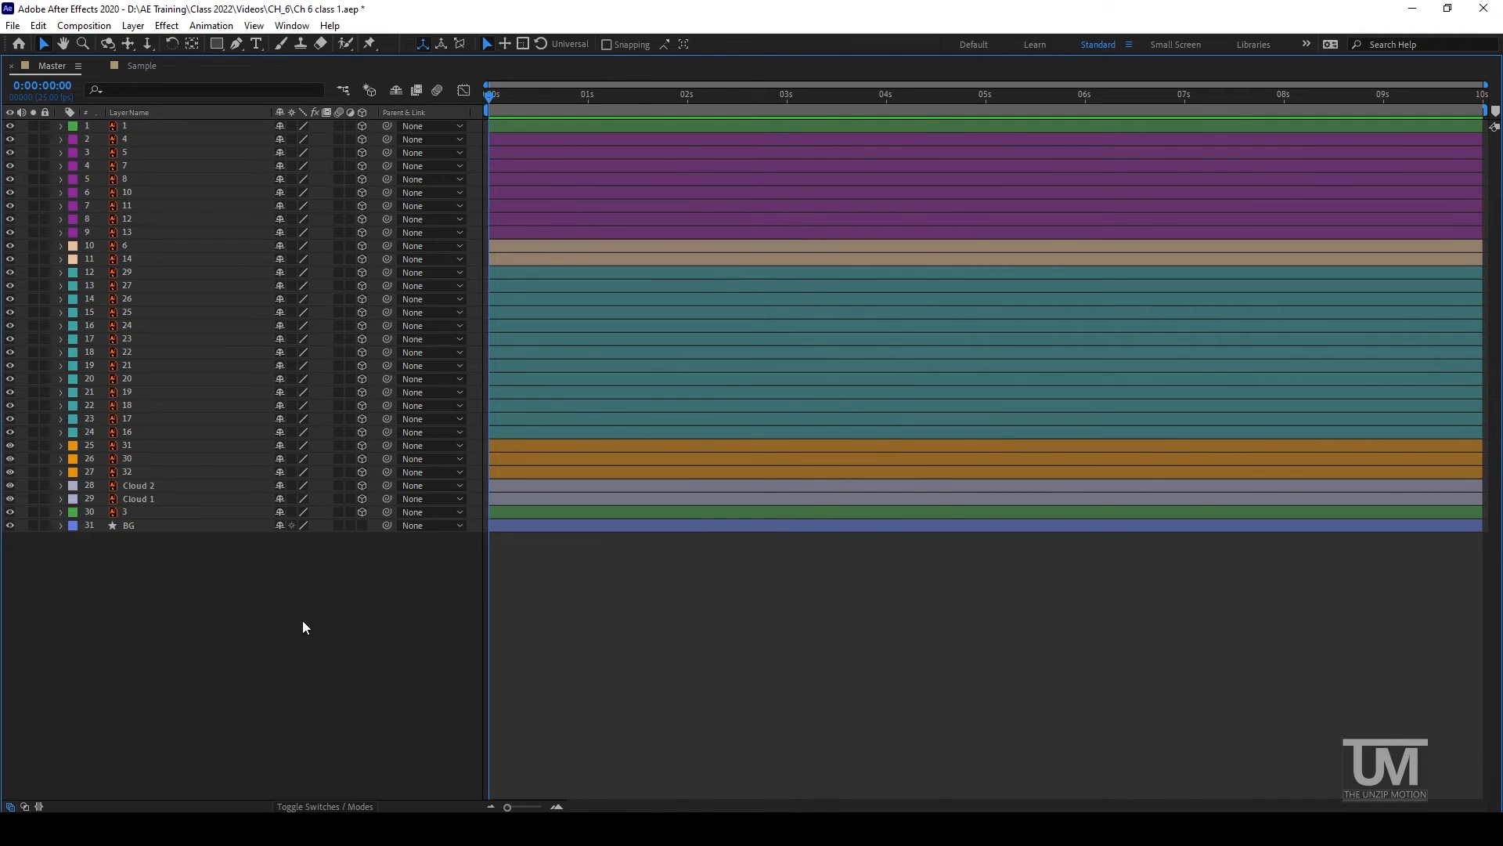
{"action": "key", "text": "grave"}
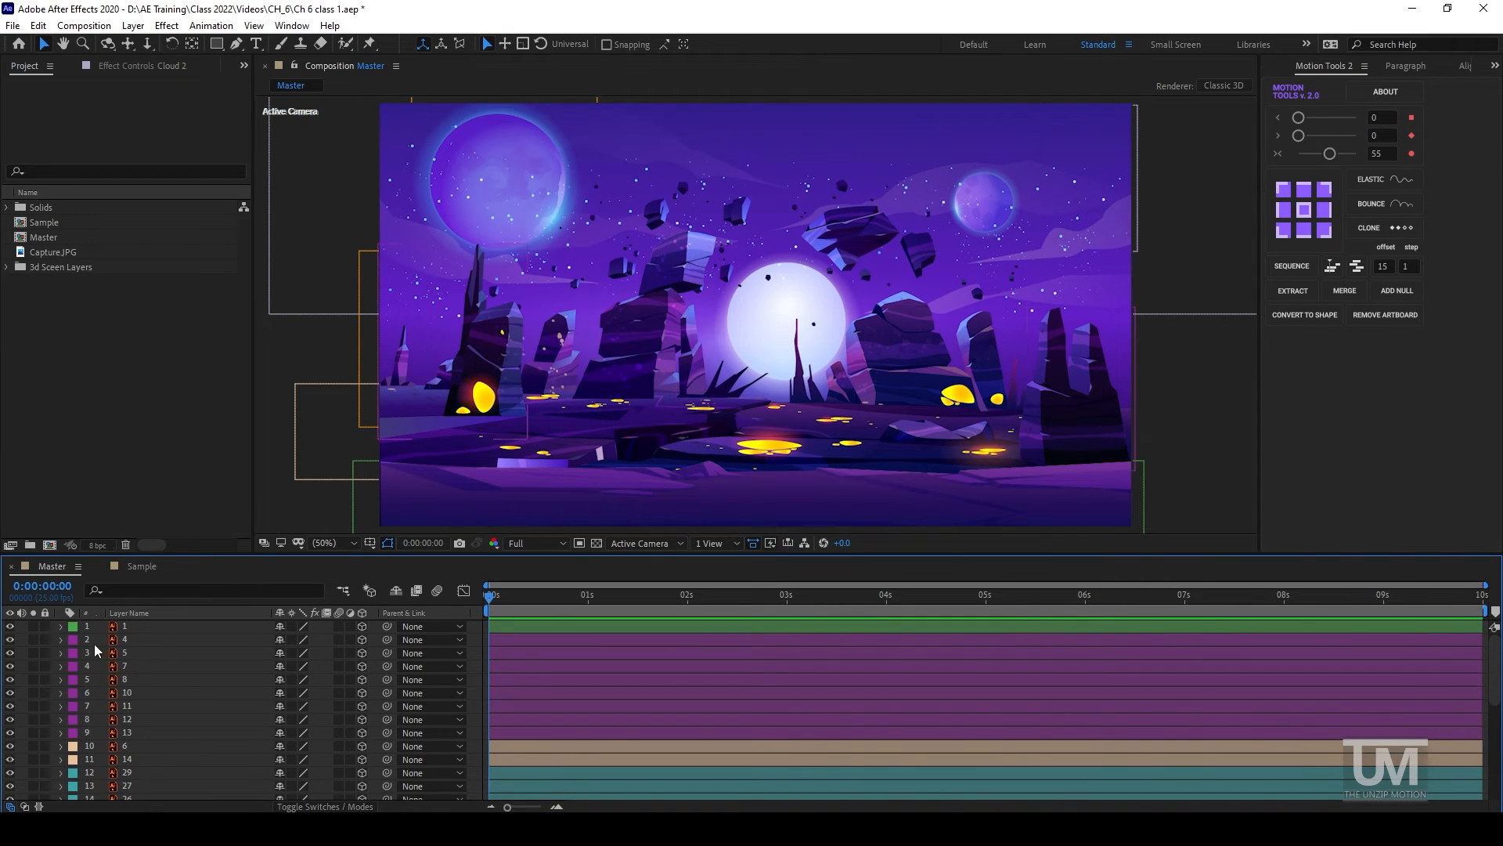
{"action": "key", "text": "grave"}
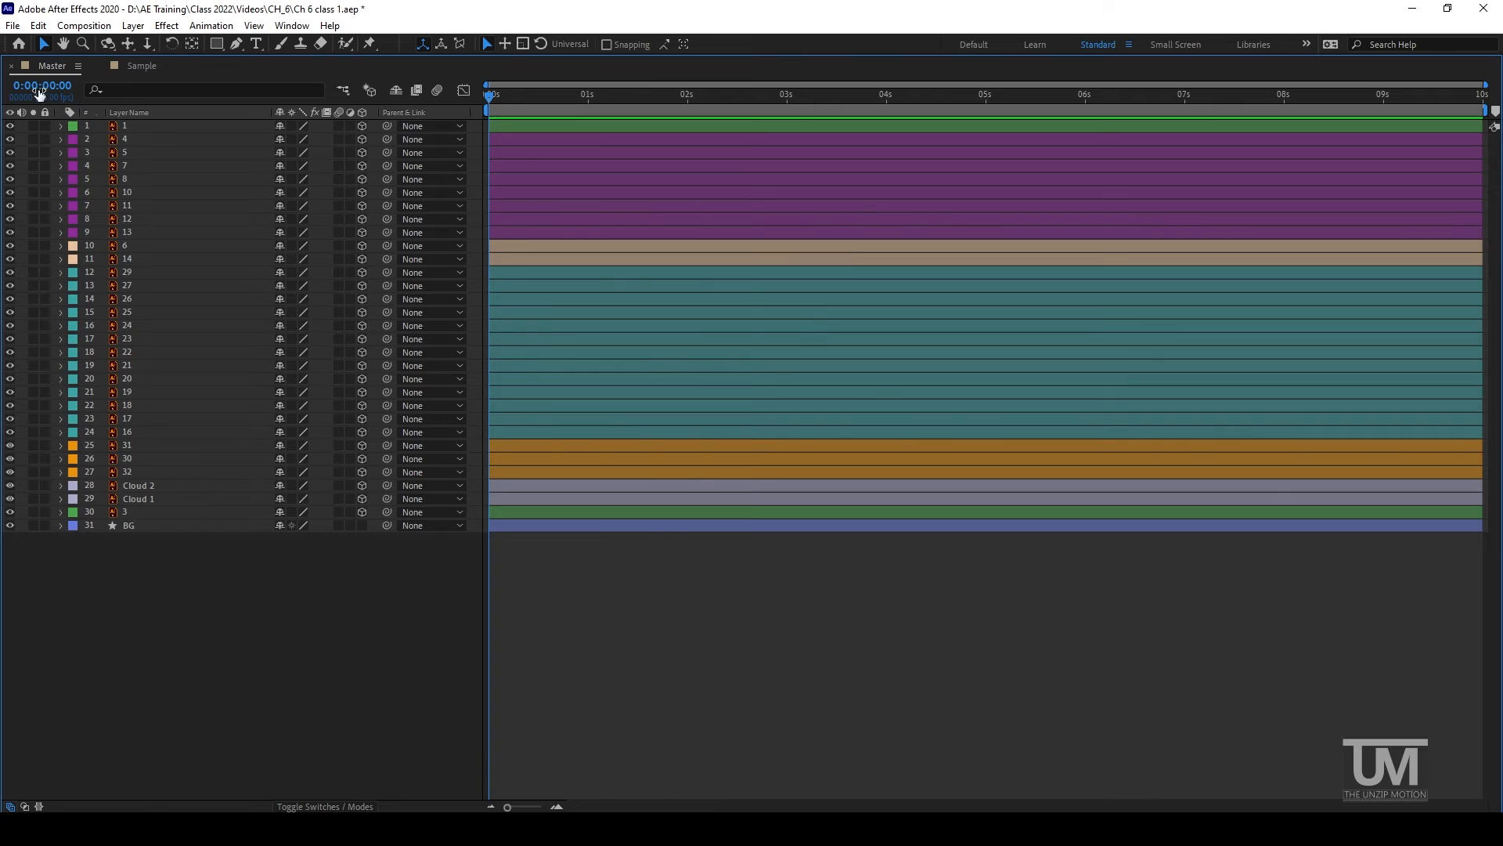
{"action": "left_click_drag", "start_coordinate": [9, 126], "coordinate": [9, 525]}
{"action": "key", "text": "grave"}
Make BG, star layer 3, both cloud layers and planet layers 30, 31 and 32 visible, and select the three planets.
{"action": "left_click", "coordinate": [10, 793]}
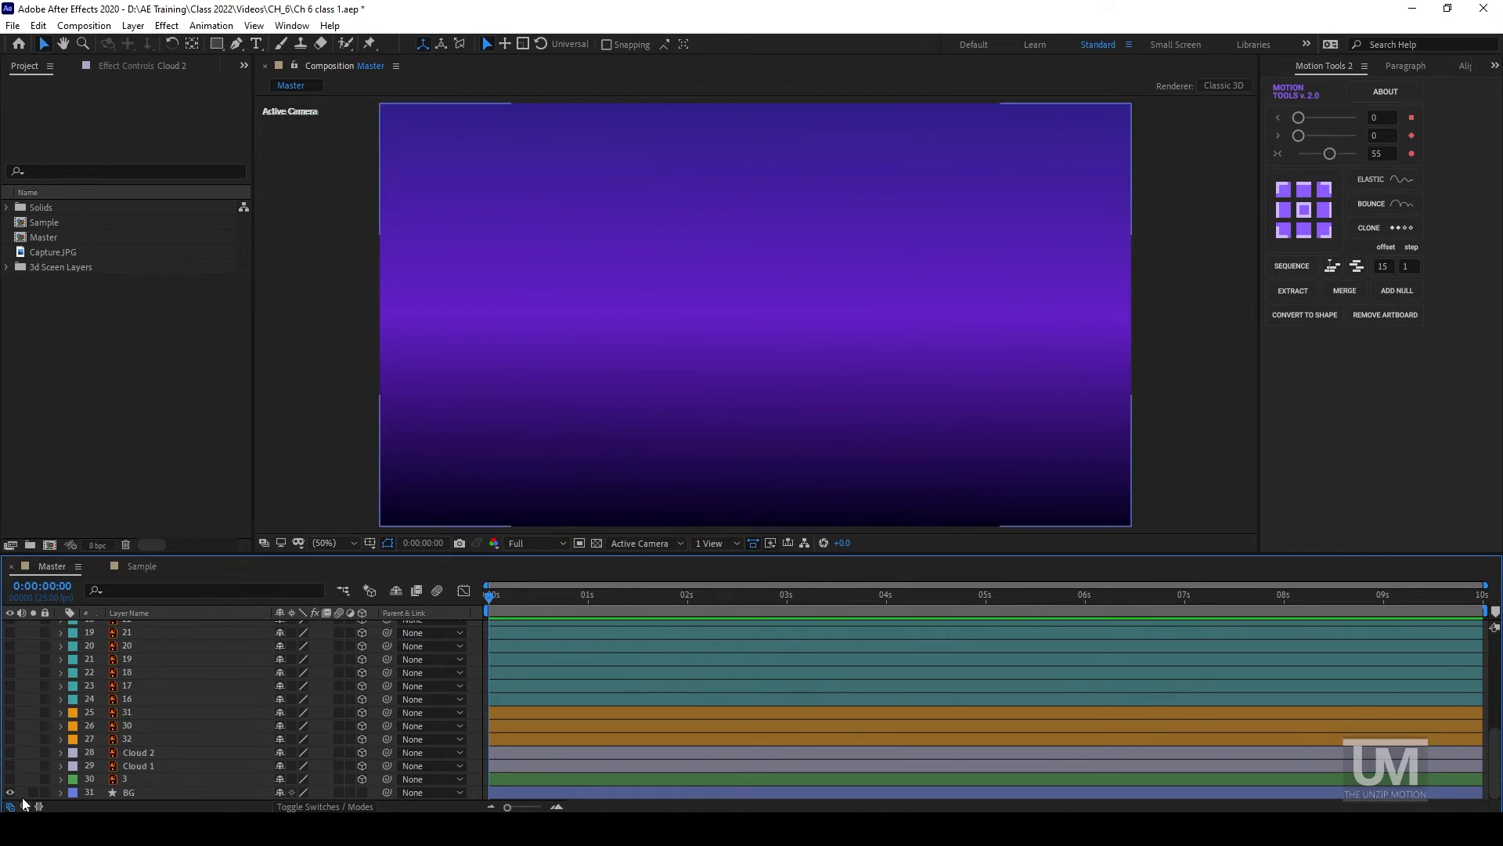
{"action": "left_click", "coordinate": [9, 779]}
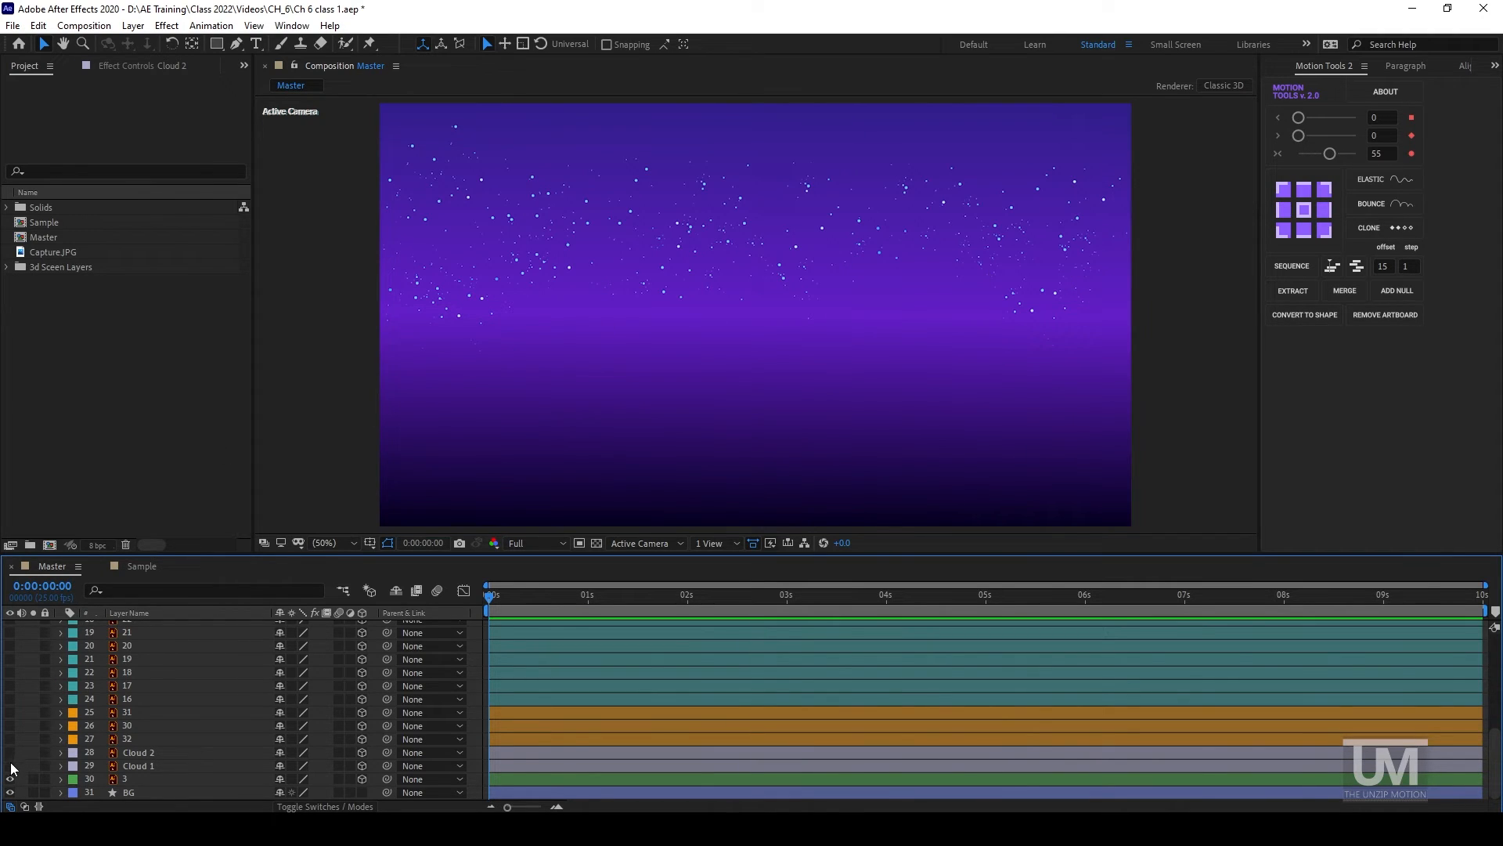
{"action": "left_click_drag", "start_coordinate": [11, 766], "coordinate": [10, 739]}
{"action": "left_click", "coordinate": [126, 739]}
{"action": "left_click", "coordinate": [131, 713], "text": "shift"}
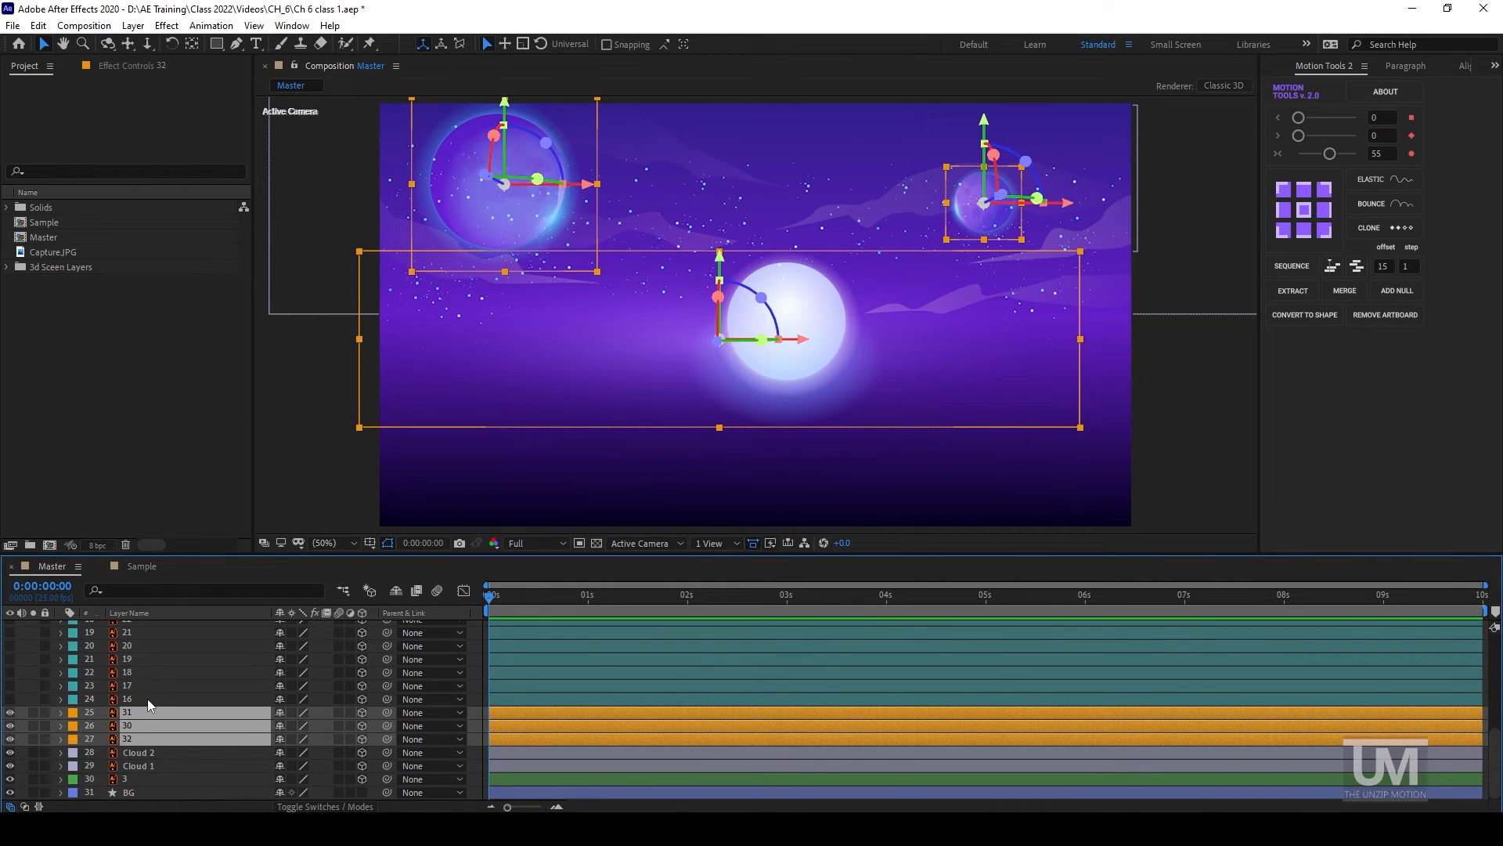
Select the floating rock layers 16 through 29, make them visible and clear the selection.
{"action": "left_click", "coordinate": [147, 698]}
{"action": "scroll", "coordinate": [138, 733], "scroll_direction": "up", "scroll_amount": 4}
{"action": "key", "text": "h"}
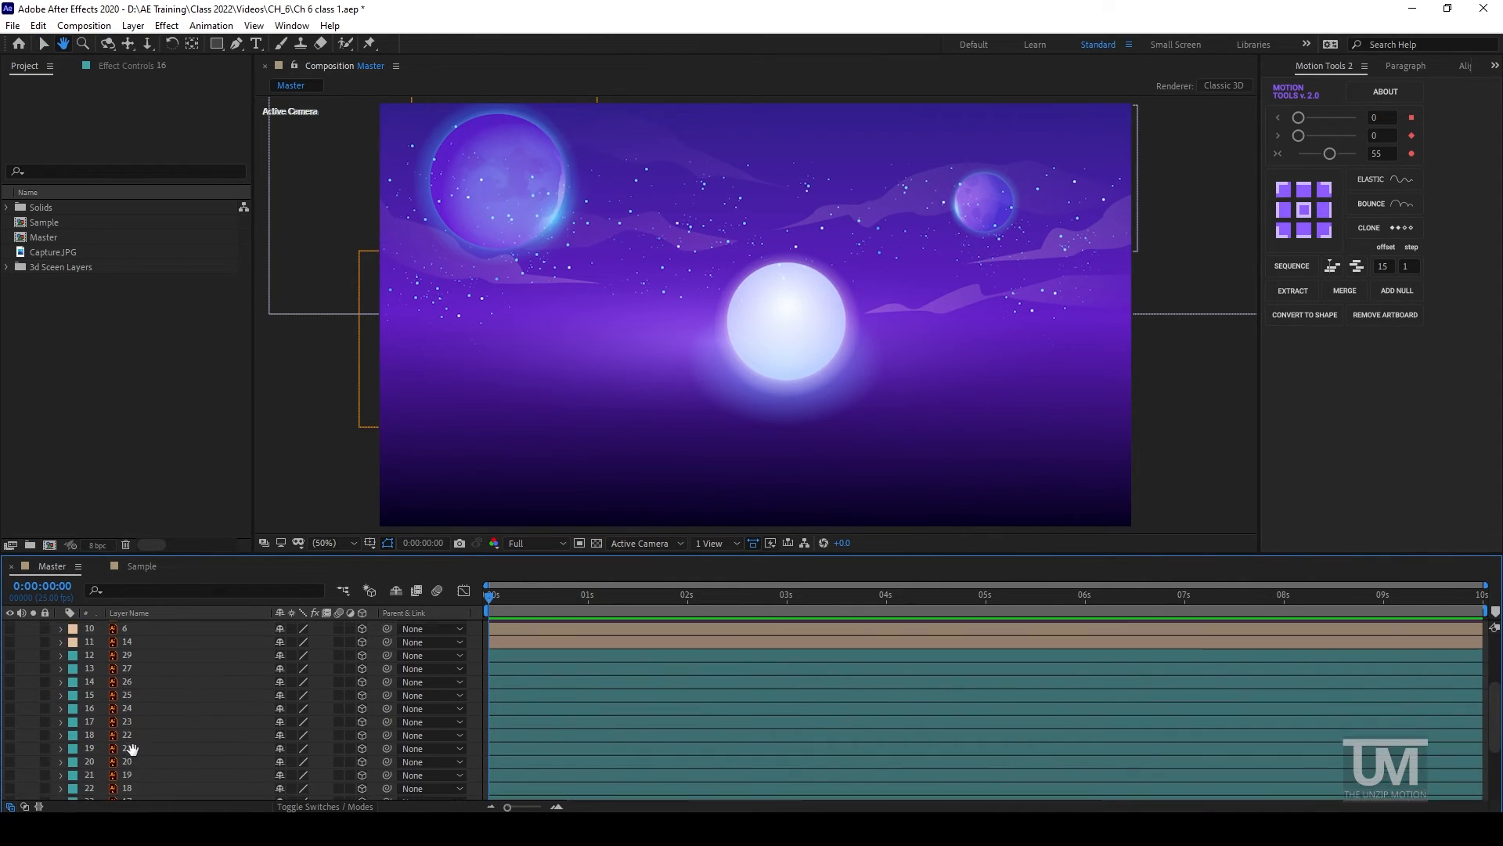
{"action": "scroll", "coordinate": [132, 748], "scroll_direction": "up", "scroll_amount": 1}
{"action": "key", "text": "v"}
{"action": "left_click", "coordinate": [131, 670], "text": "shift"}
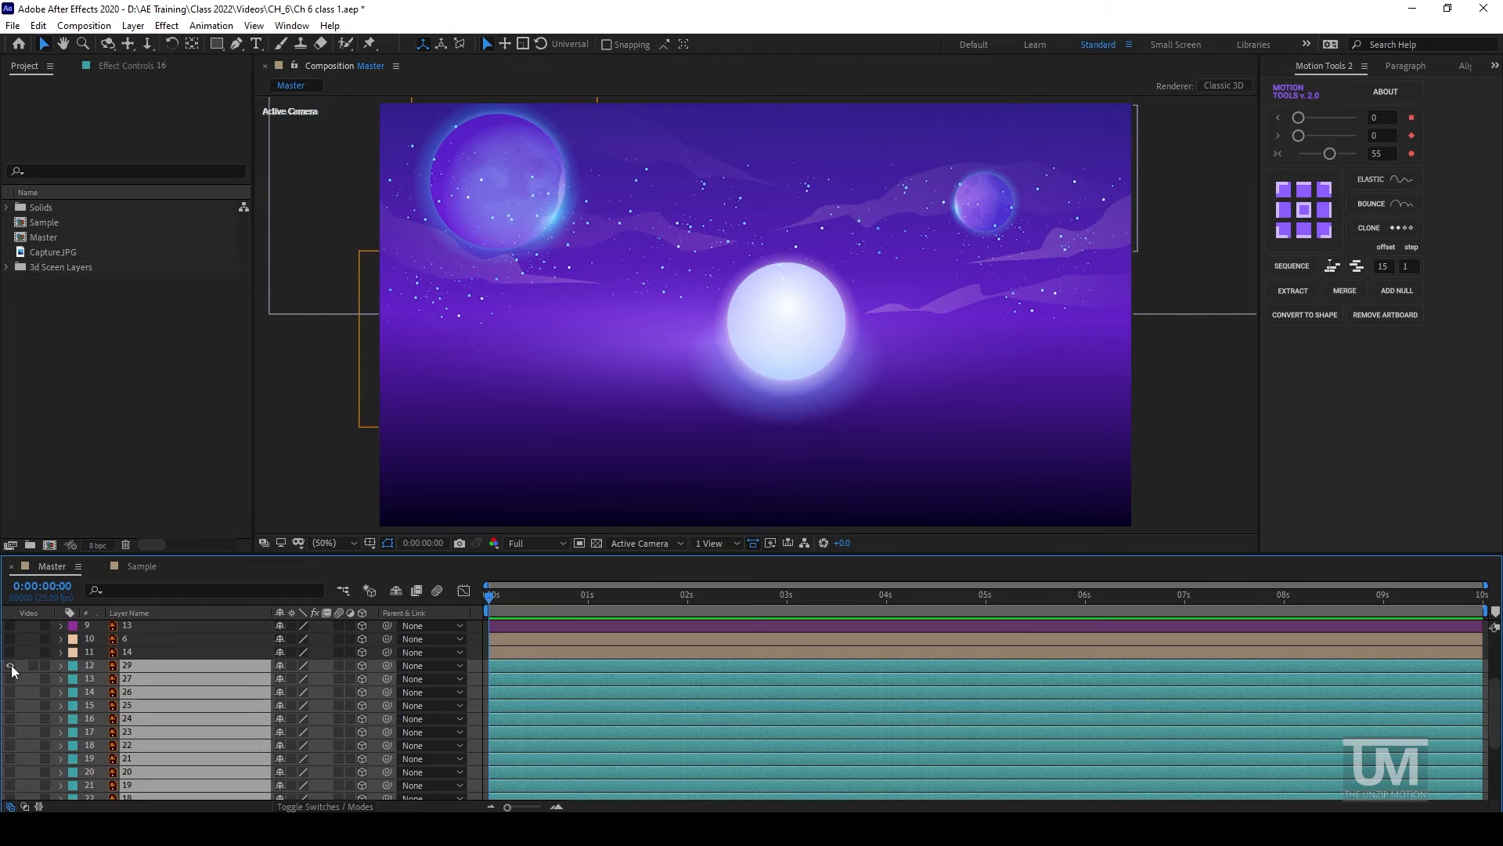
{"action": "left_click", "coordinate": [10, 665]}
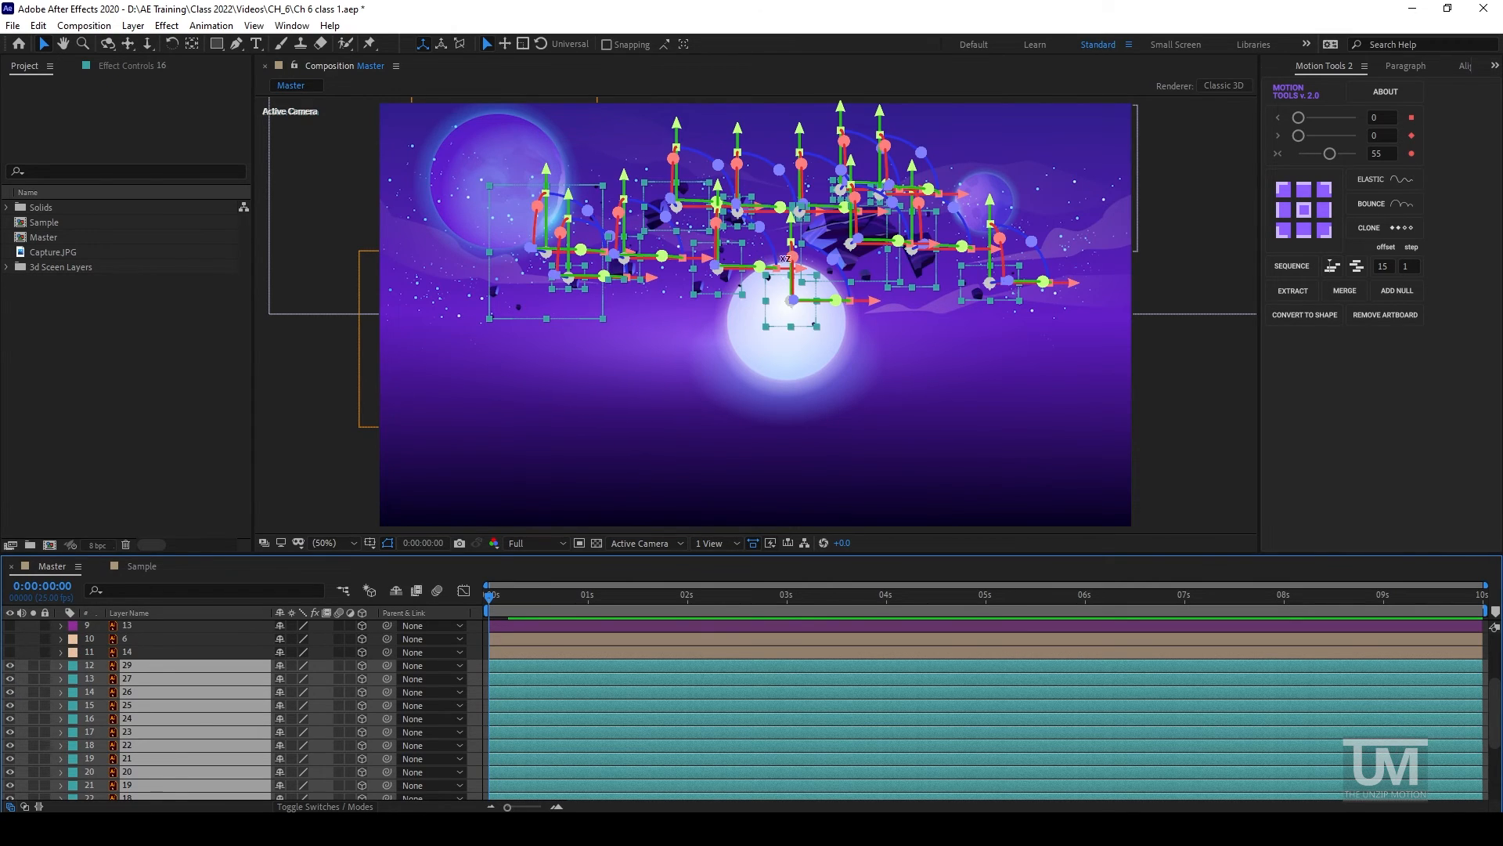
{"action": "left_click", "coordinate": [310, 413]}
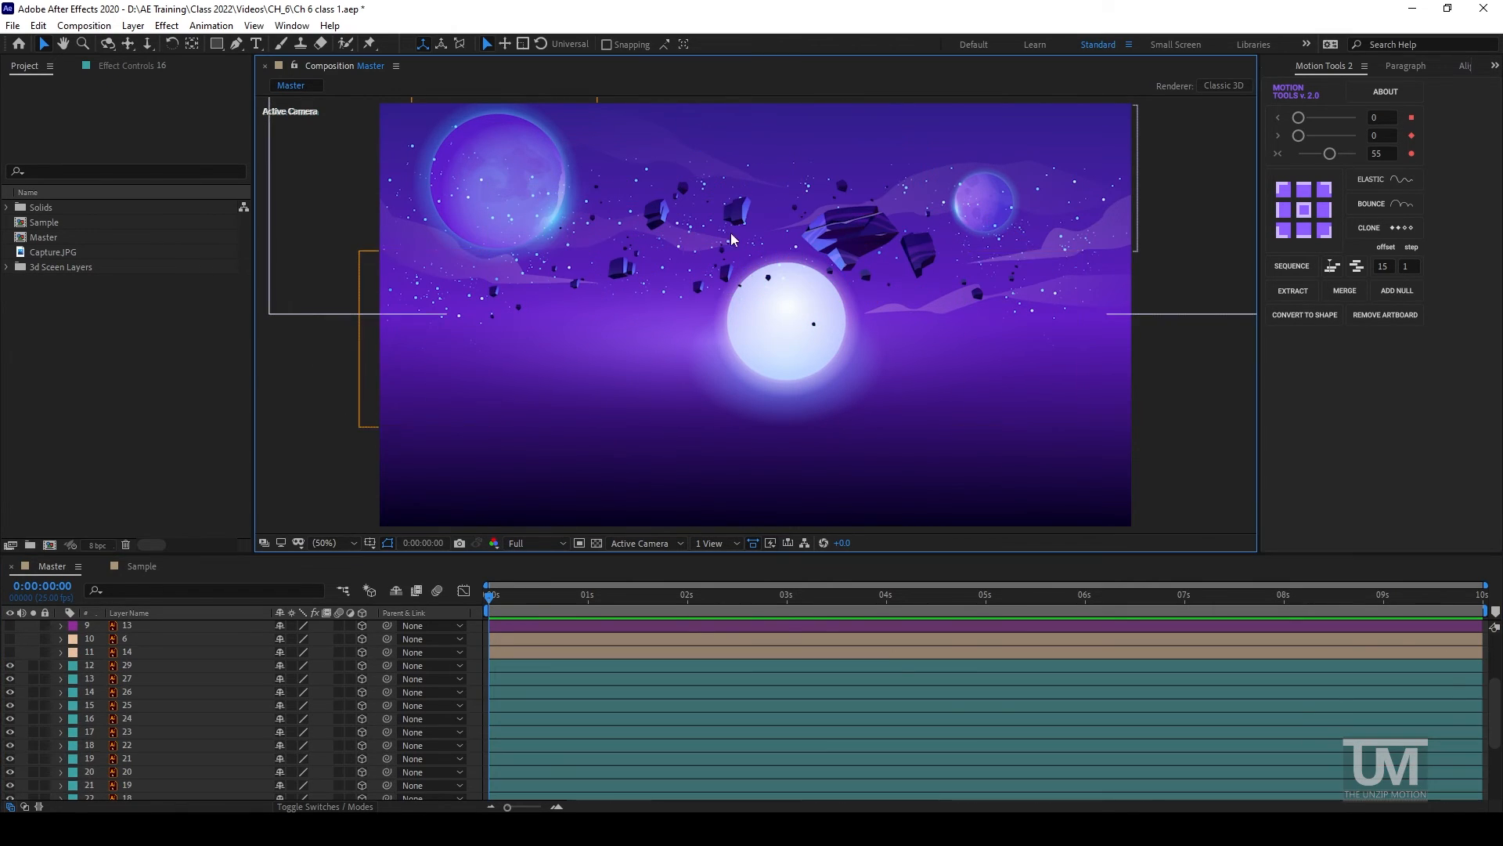
Select the ground layers 6 and 14 and make them visible.
{"action": "left_click", "coordinate": [129, 651]}
{"action": "left_click", "coordinate": [129, 639], "text": "shift"}
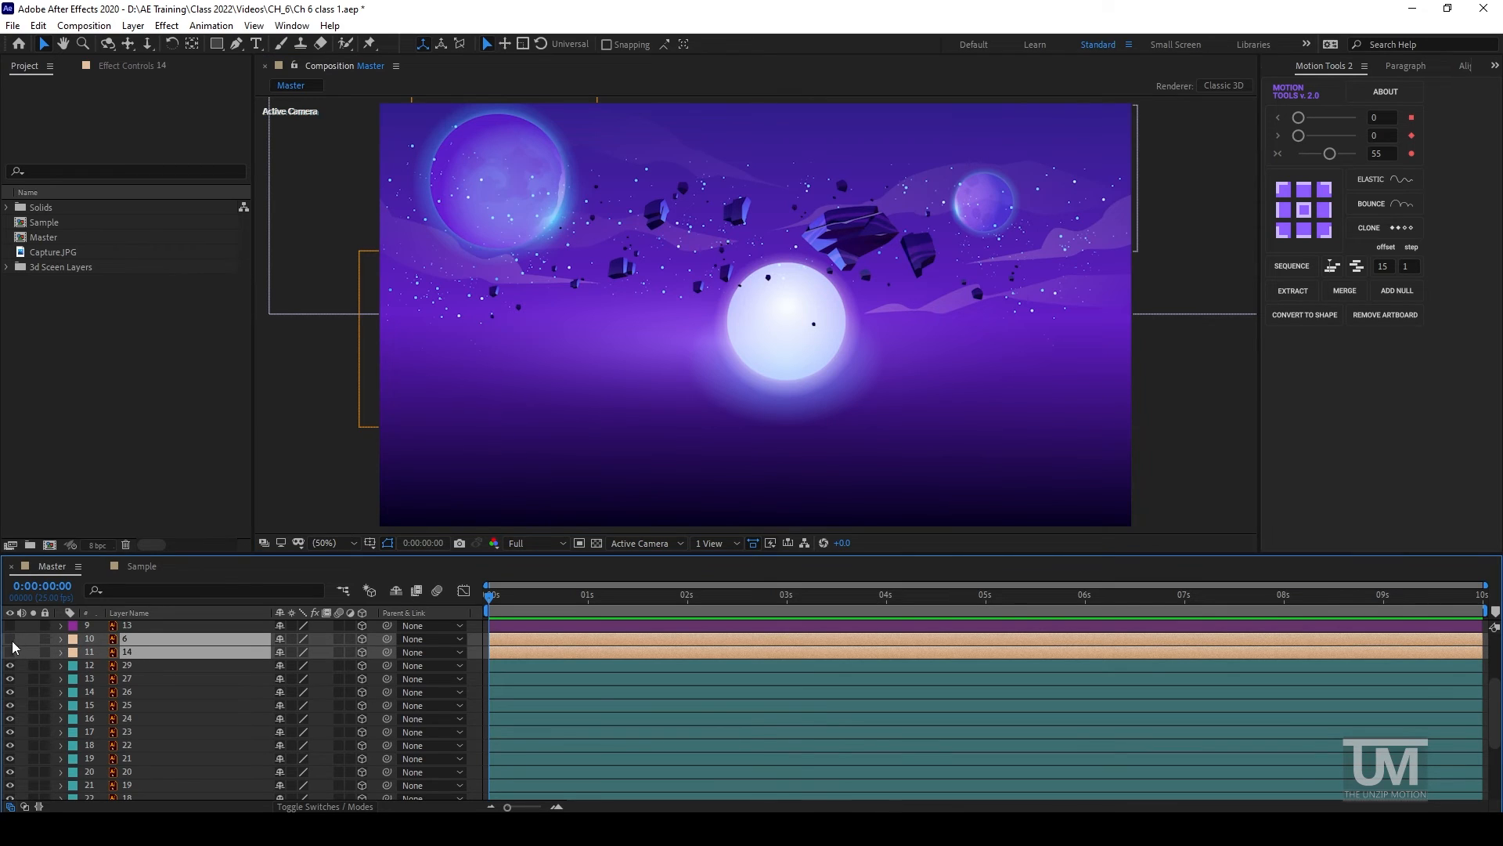
{"action": "left_click_drag", "start_coordinate": [10, 638], "coordinate": [9, 652]}
Select the standing rock layers from 4 through 13 with the purple label and make them visible.
{"action": "scroll", "coordinate": [232, 612], "scroll_direction": "up", "scroll_amount": 3}
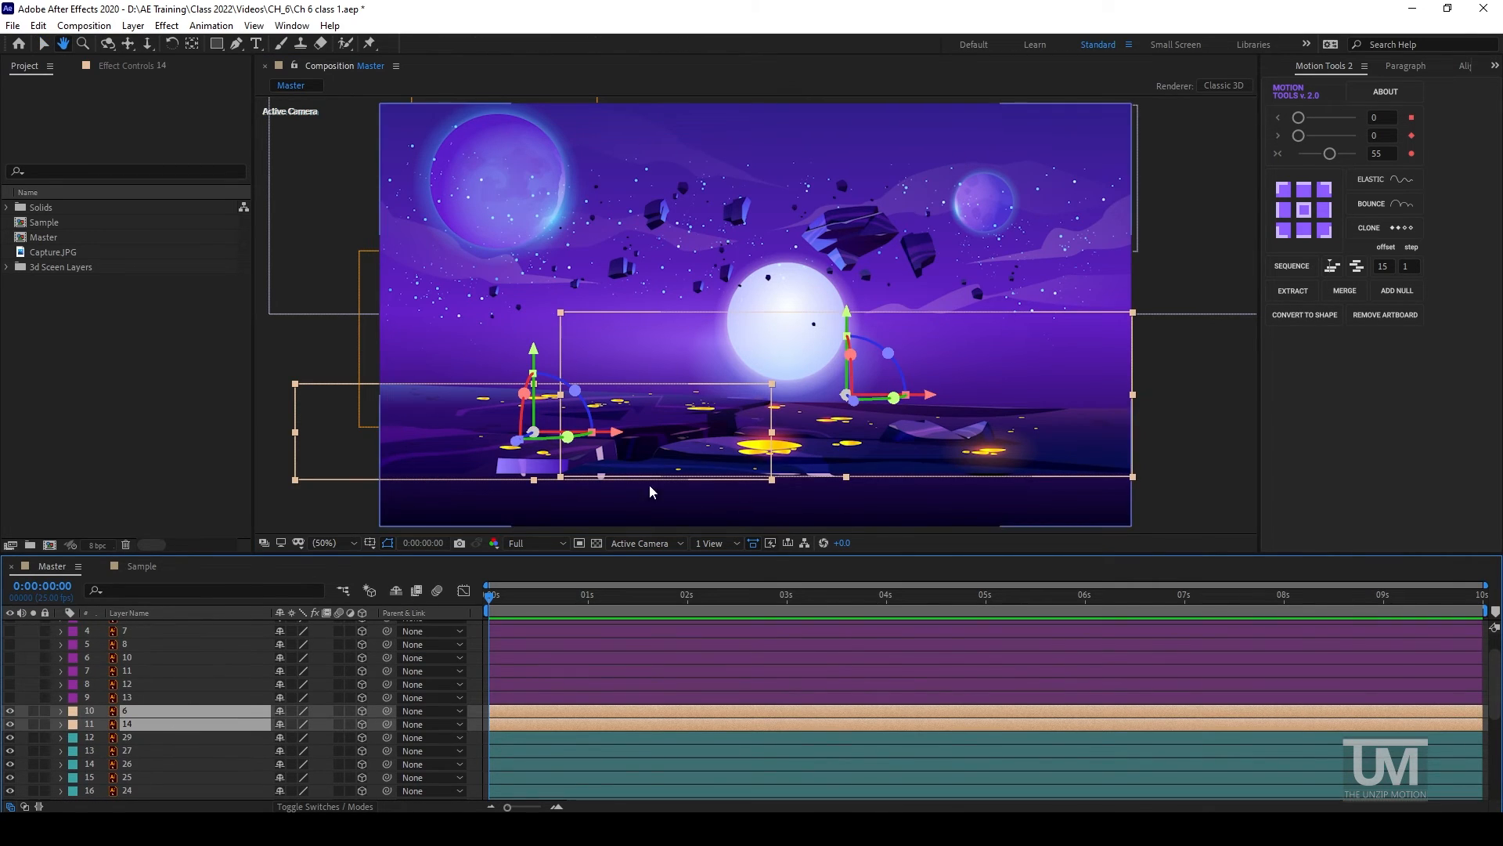
{"action": "left_click_drag", "start_coordinate": [125, 696], "coordinate": [121, 759]}
{"action": "left_click", "coordinate": [129, 640], "text": "shift"}
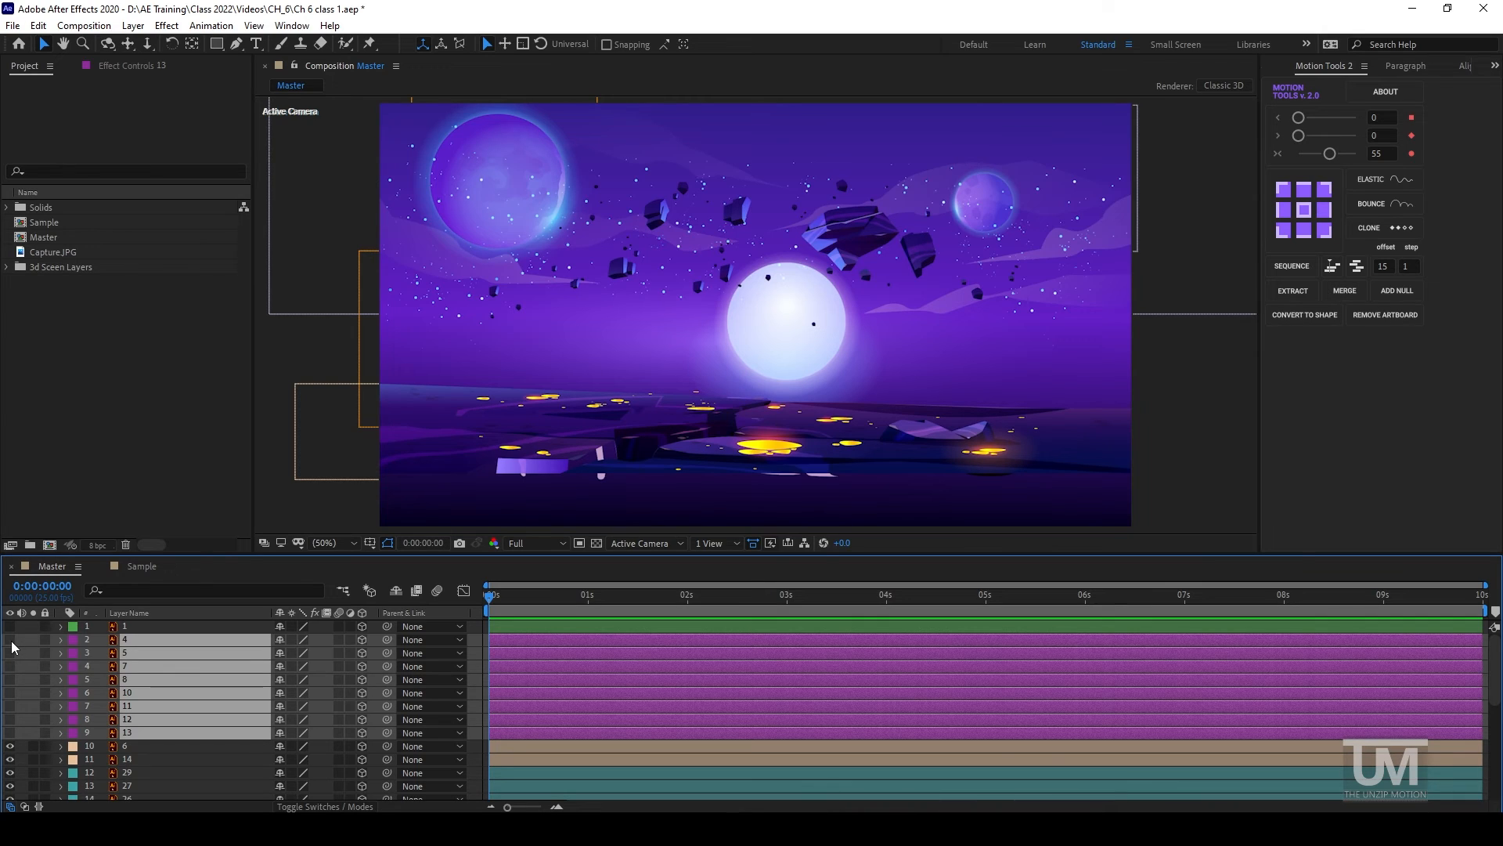
{"action": "left_click_drag", "start_coordinate": [10, 640], "coordinate": [11, 732]}
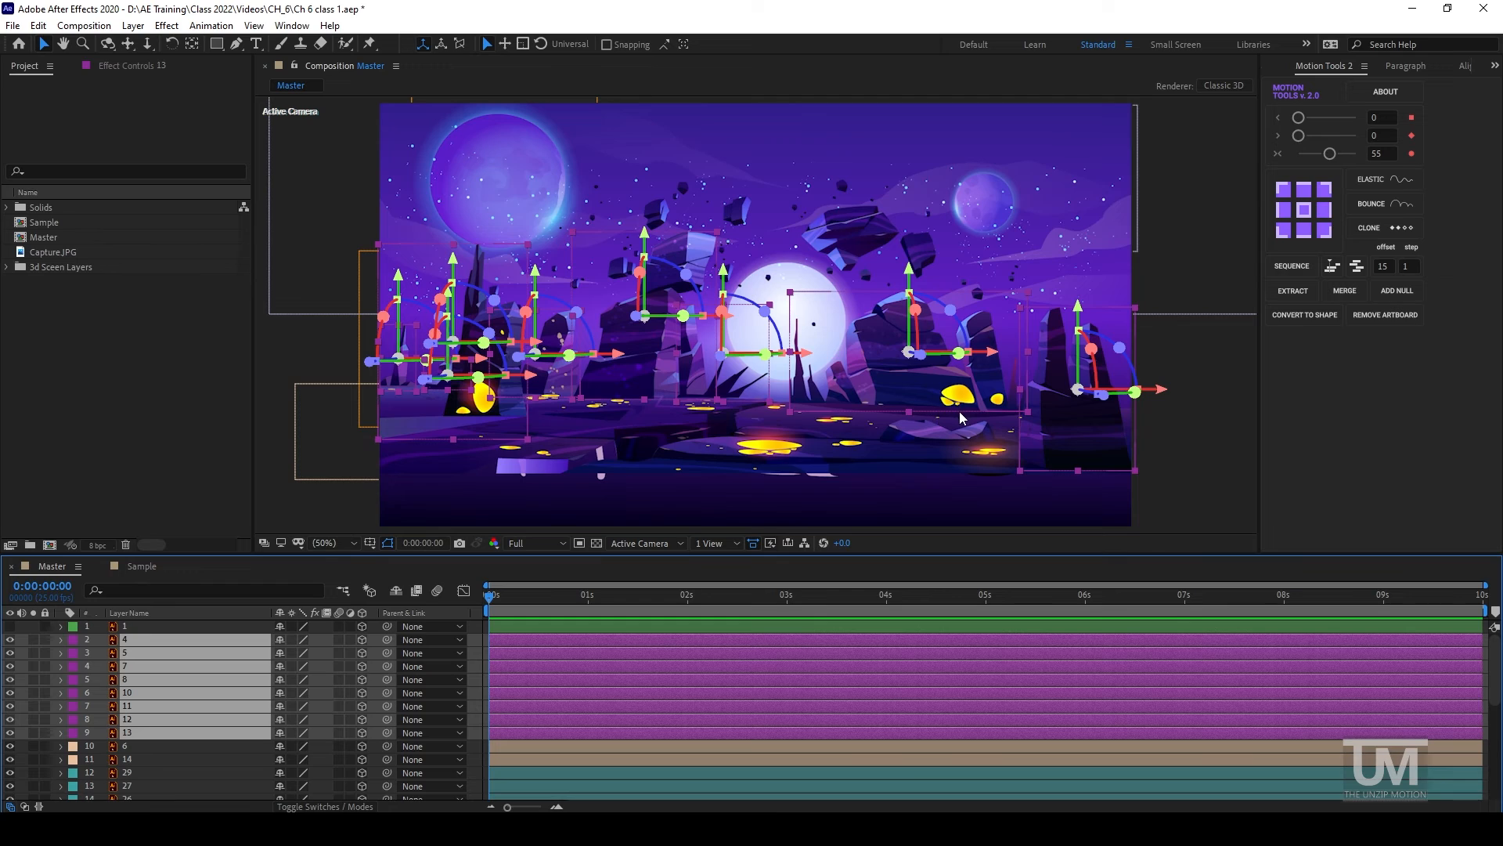
Make the foreground ground layer 1 visible and clear the selection.
{"action": "left_click", "coordinate": [127, 627]}
{"action": "left_click", "coordinate": [10, 626]}
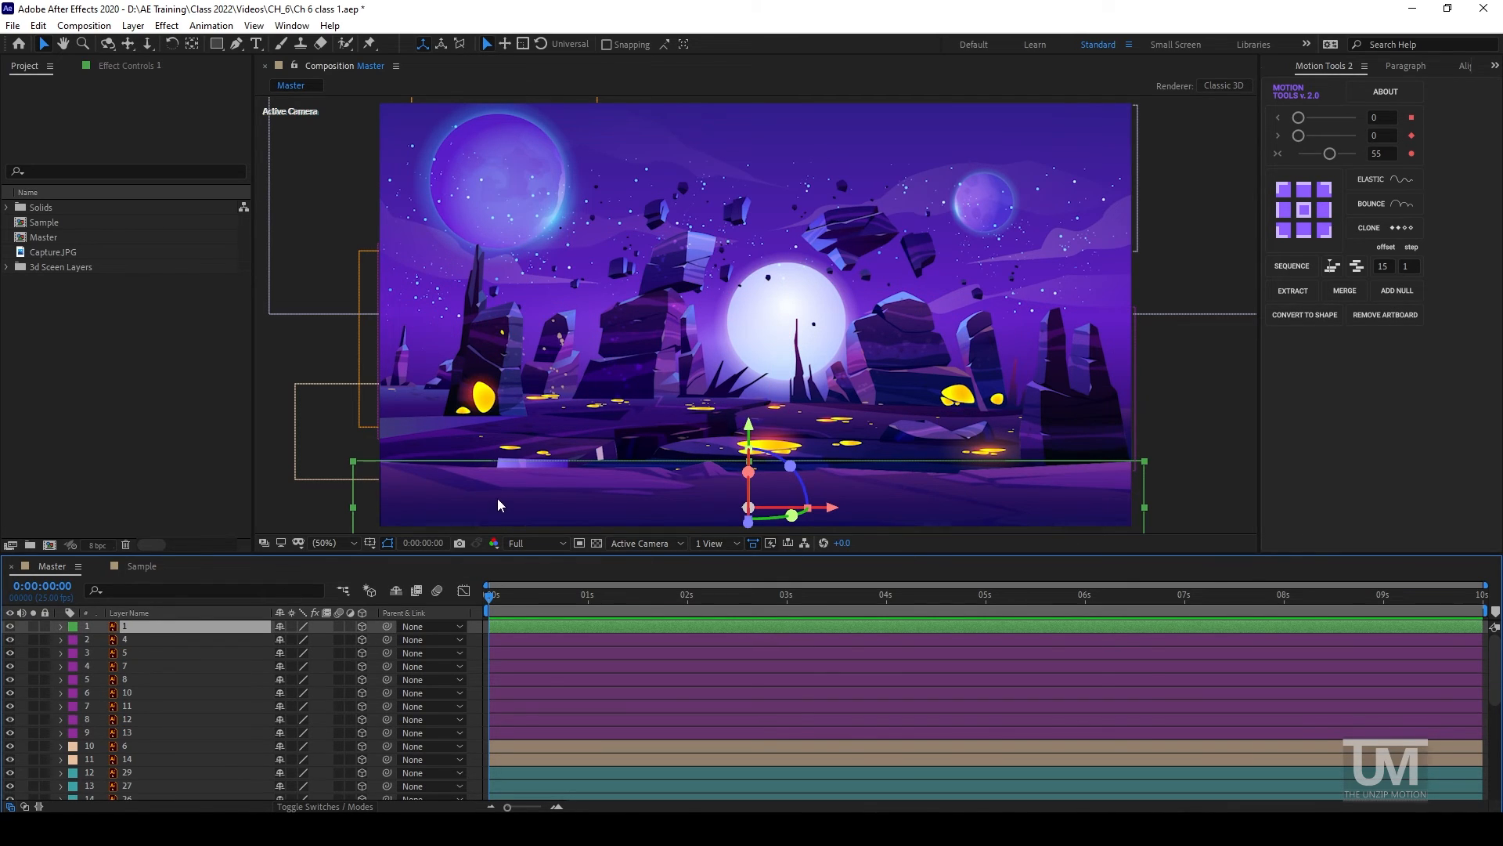
{"action": "left_click", "coordinate": [312, 348]}
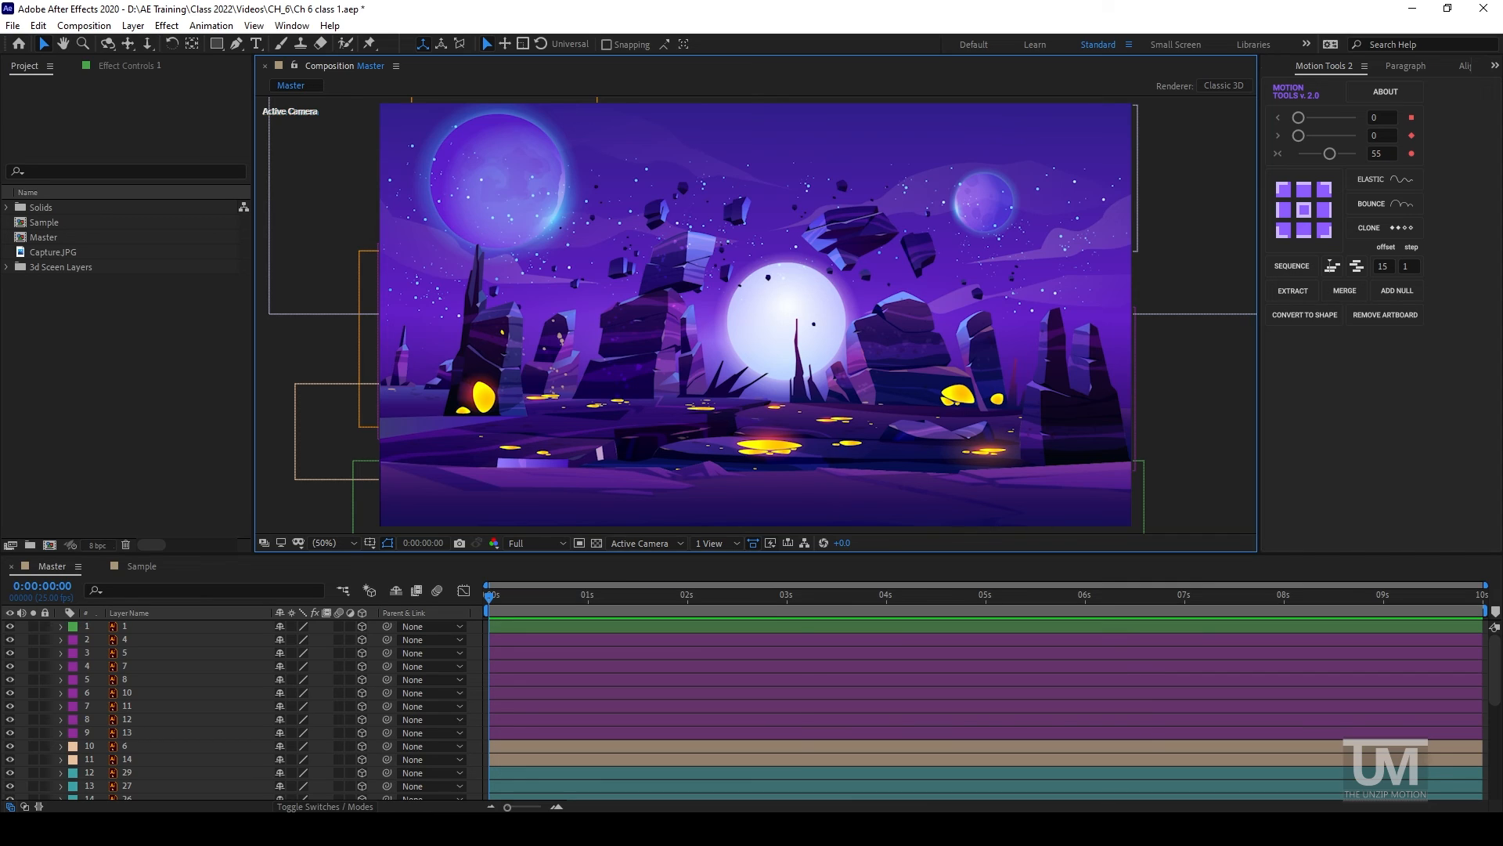
In the Sample composition, unlock the base layer, make it visible and inspect all seven layers by selecting them.
{"action": "left_click", "coordinate": [137, 567]}
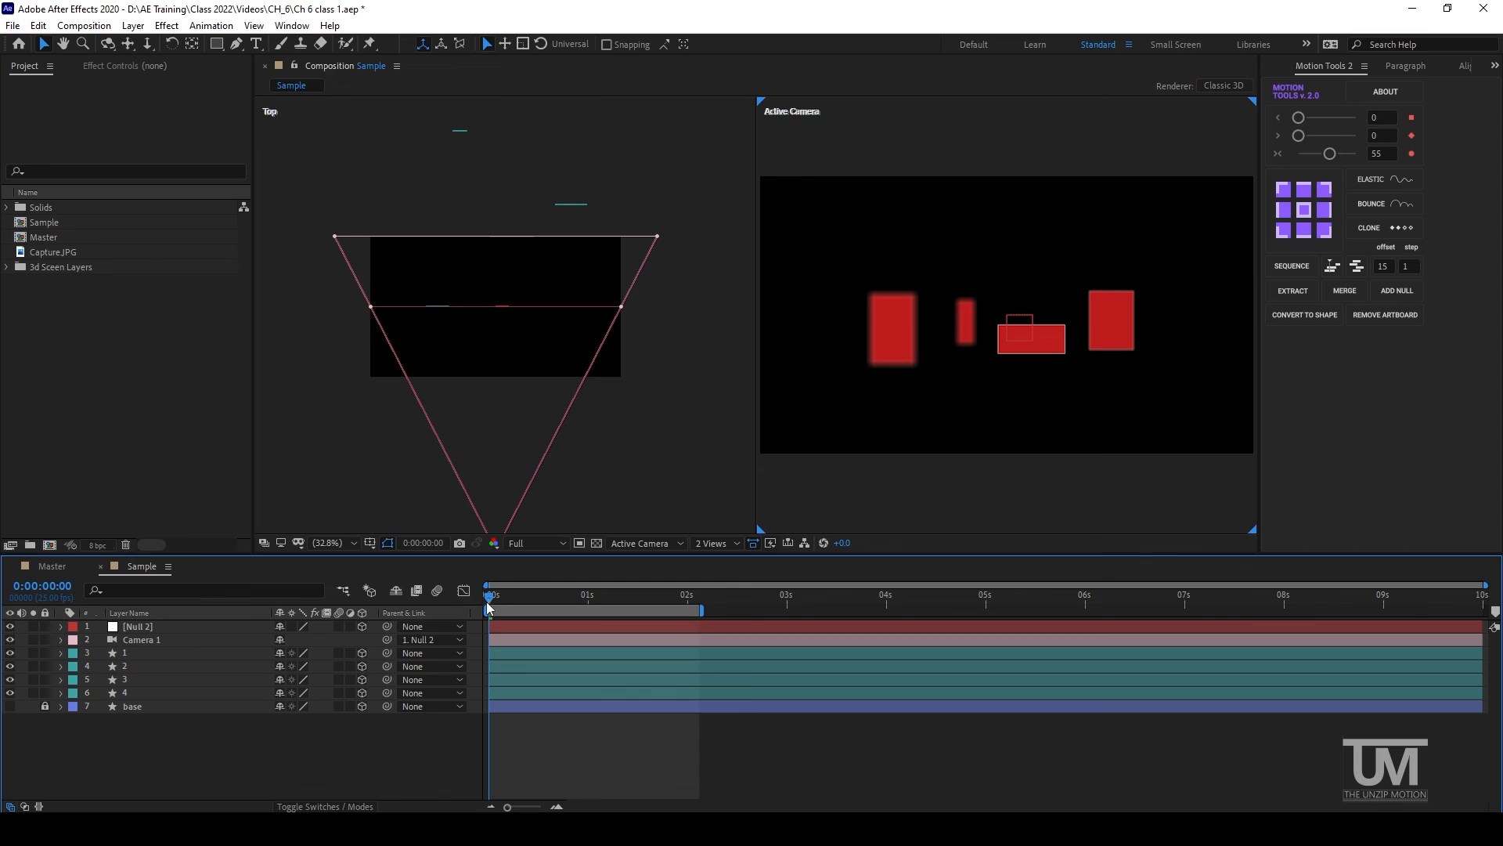
{"action": "left_click", "coordinate": [10, 707]}
{"action": "left_click_drag", "start_coordinate": [180, 726], "coordinate": [90, 622]}
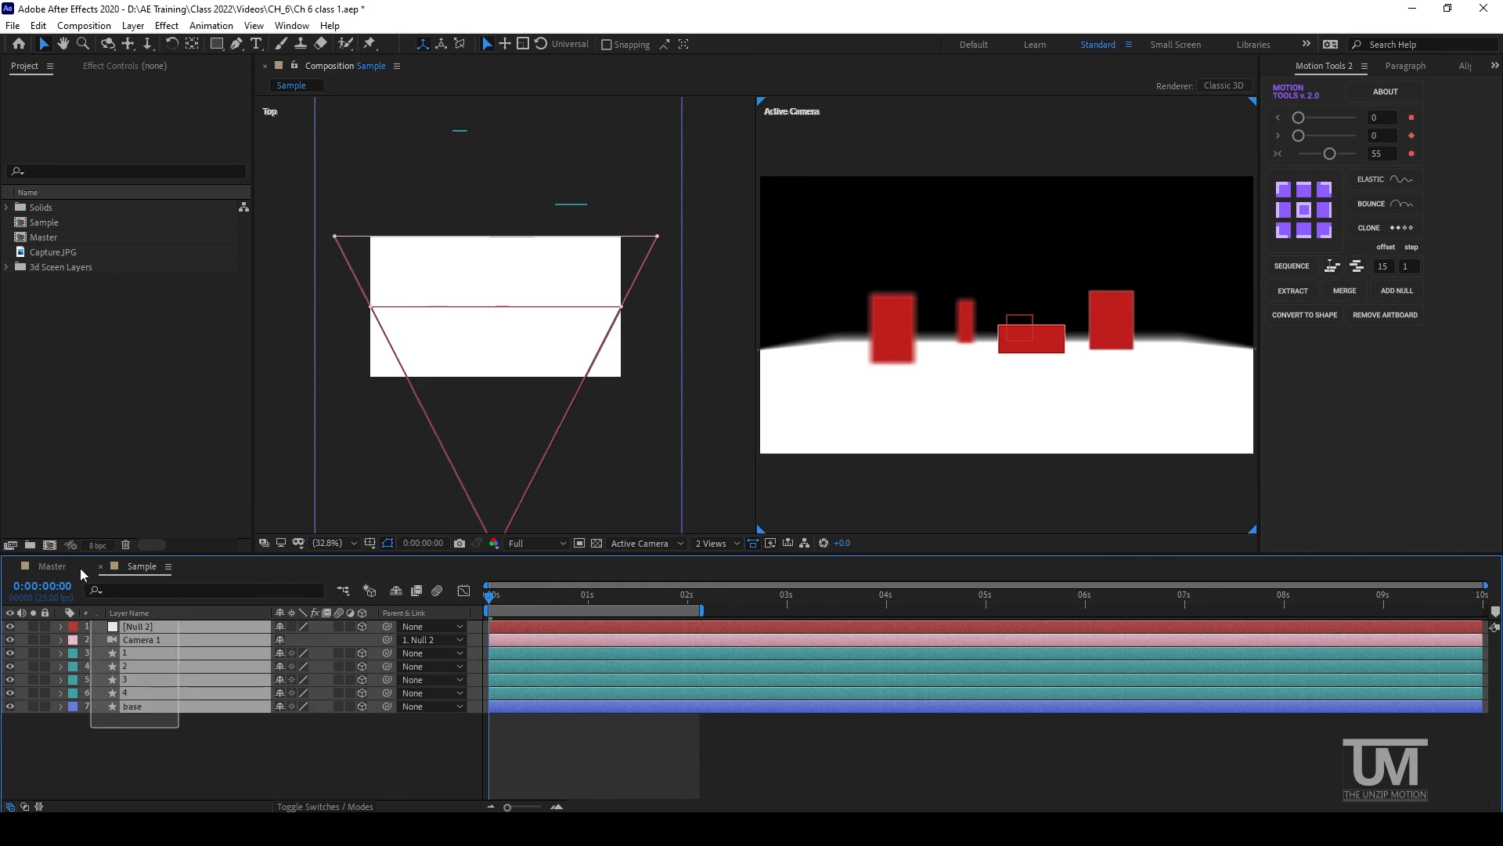
{"action": "left_click", "coordinate": [134, 744]}
Compare the Master scene with all the selected layers of the Sample composition and return to Master.
{"action": "left_click", "coordinate": [56, 567]}
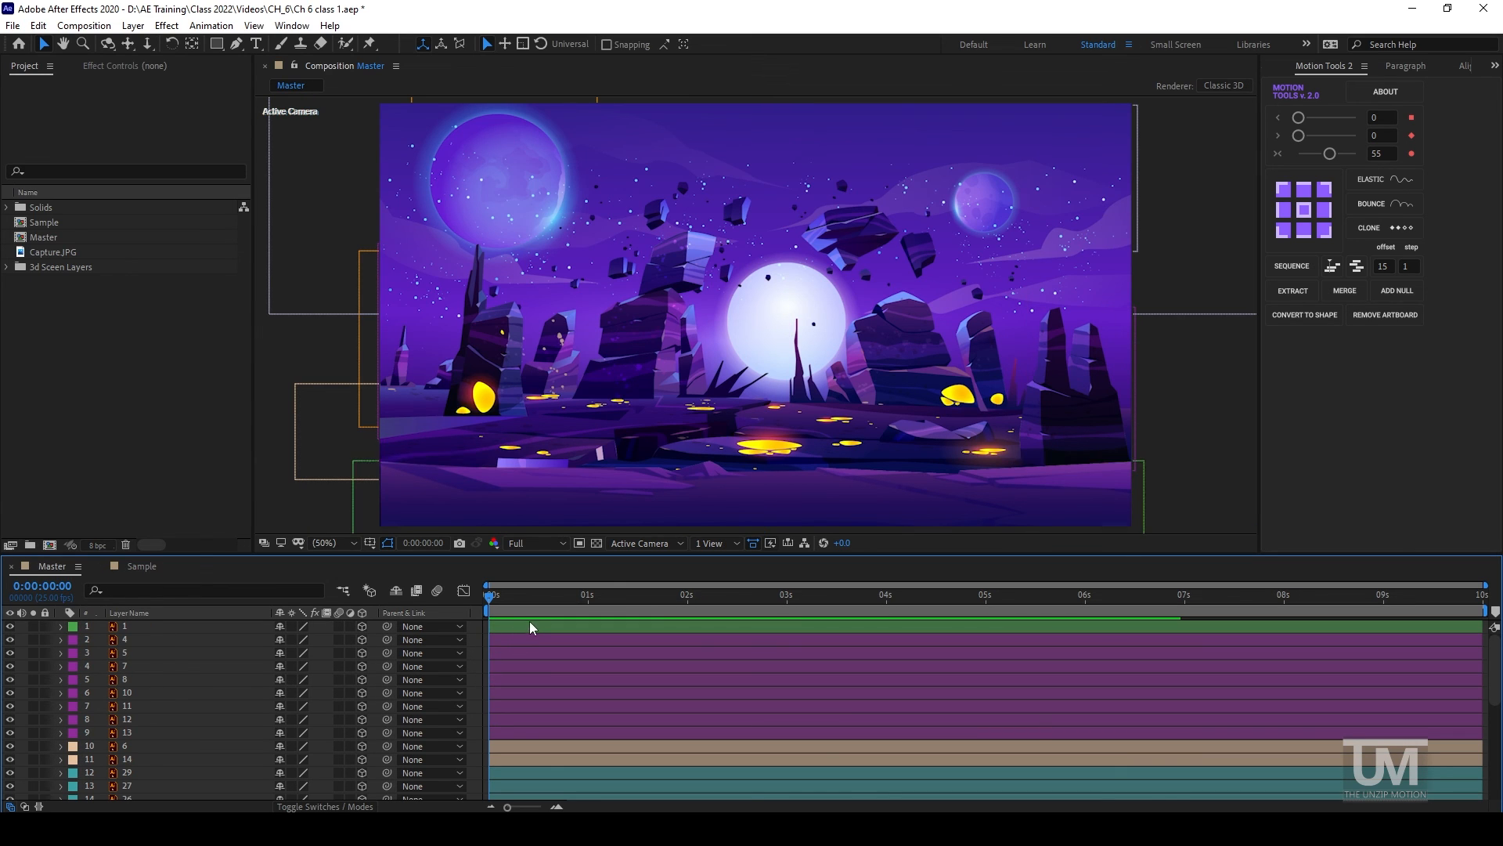
{"action": "left_click", "coordinate": [144, 566]}
{"action": "key", "text": "ctrl+a"}
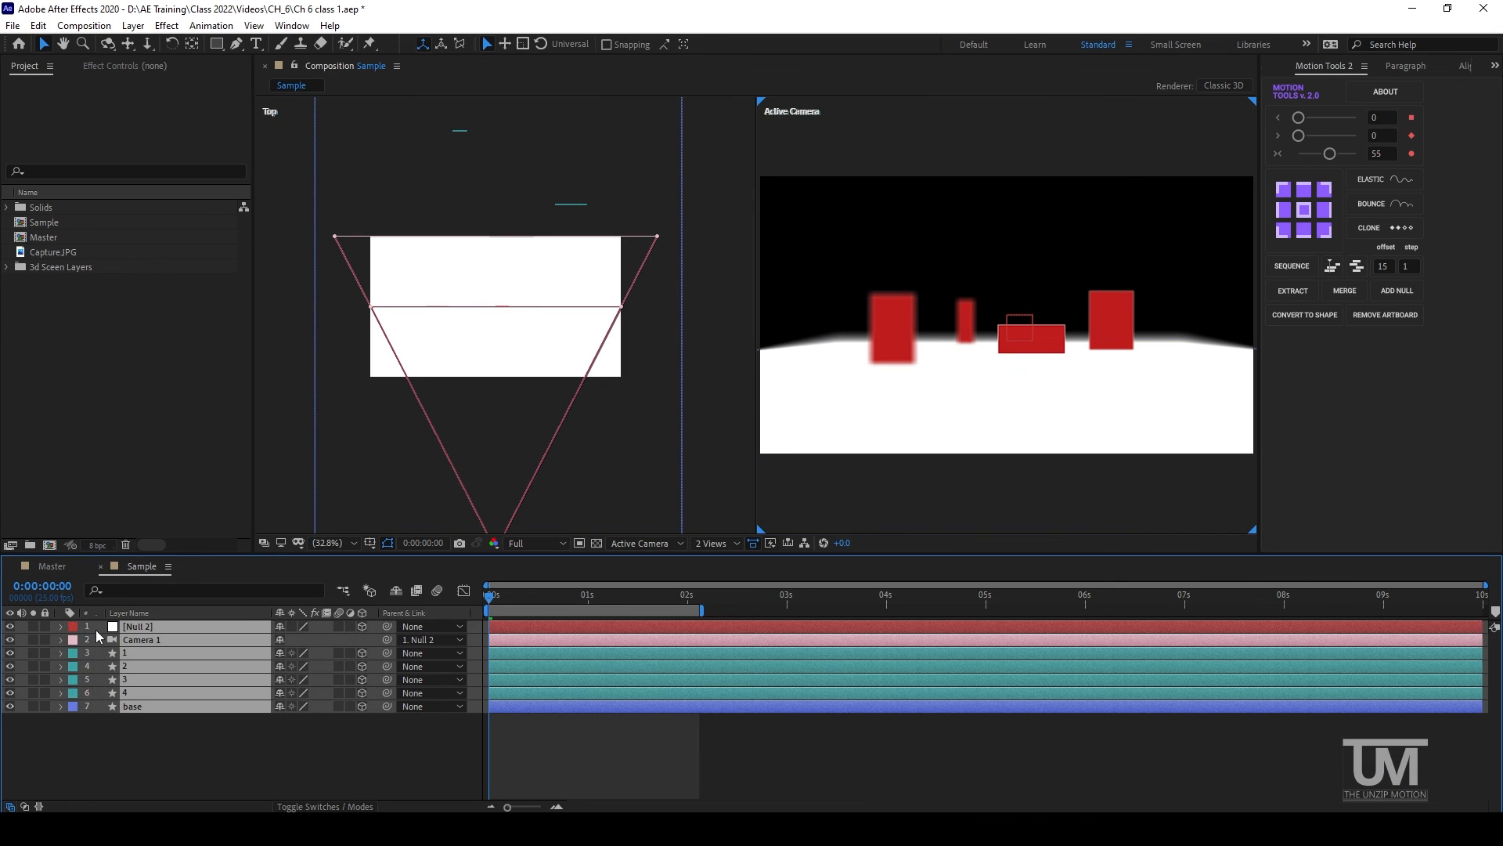
{"action": "left_click", "coordinate": [61, 566]}
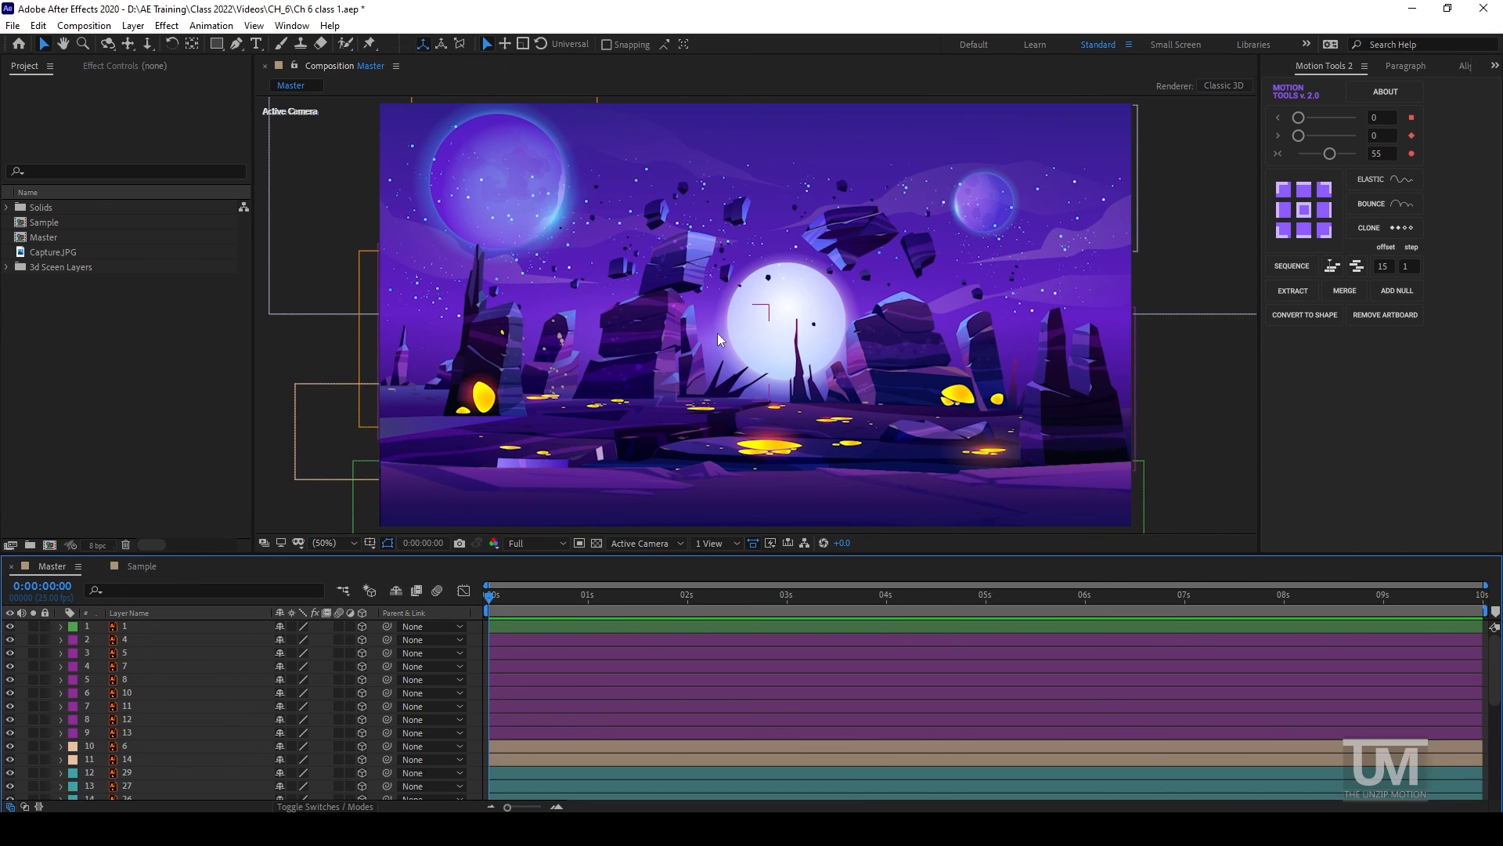